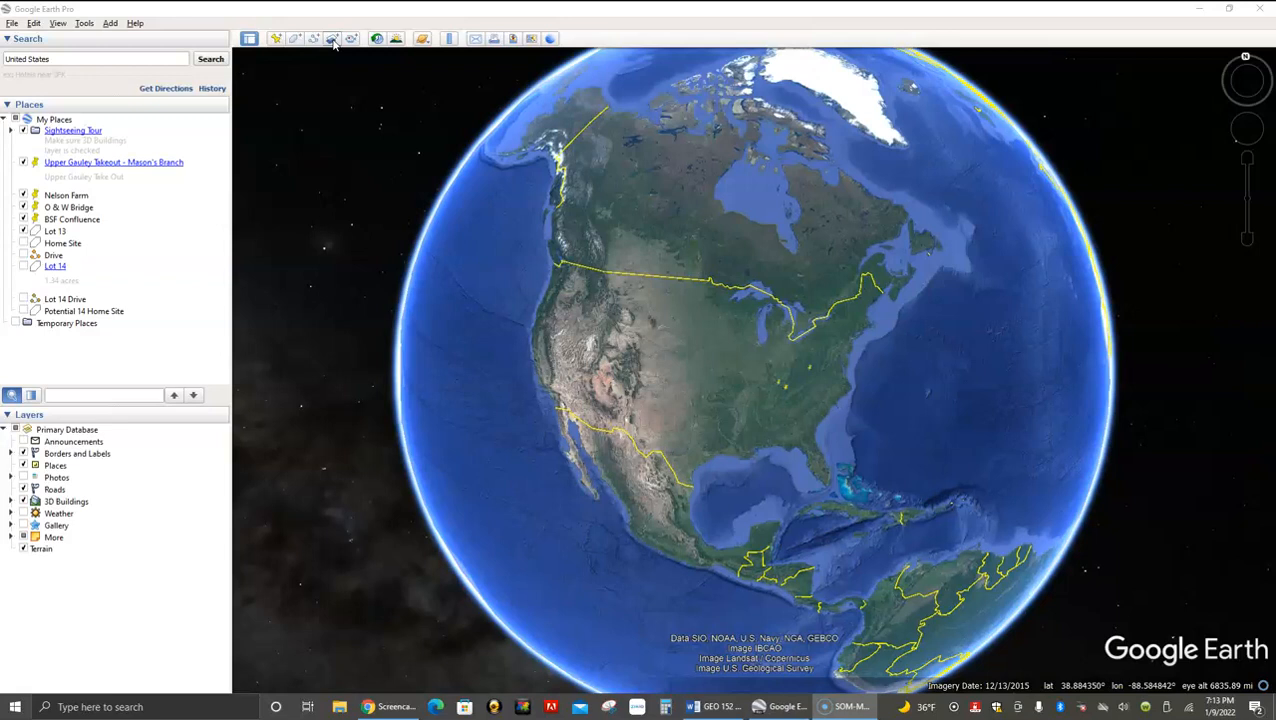
Step: Preview sunlight across the globe, restore the normal daylight view, and look through the available planets and sky options
left_click(355, 42)
left_click(398, 40)
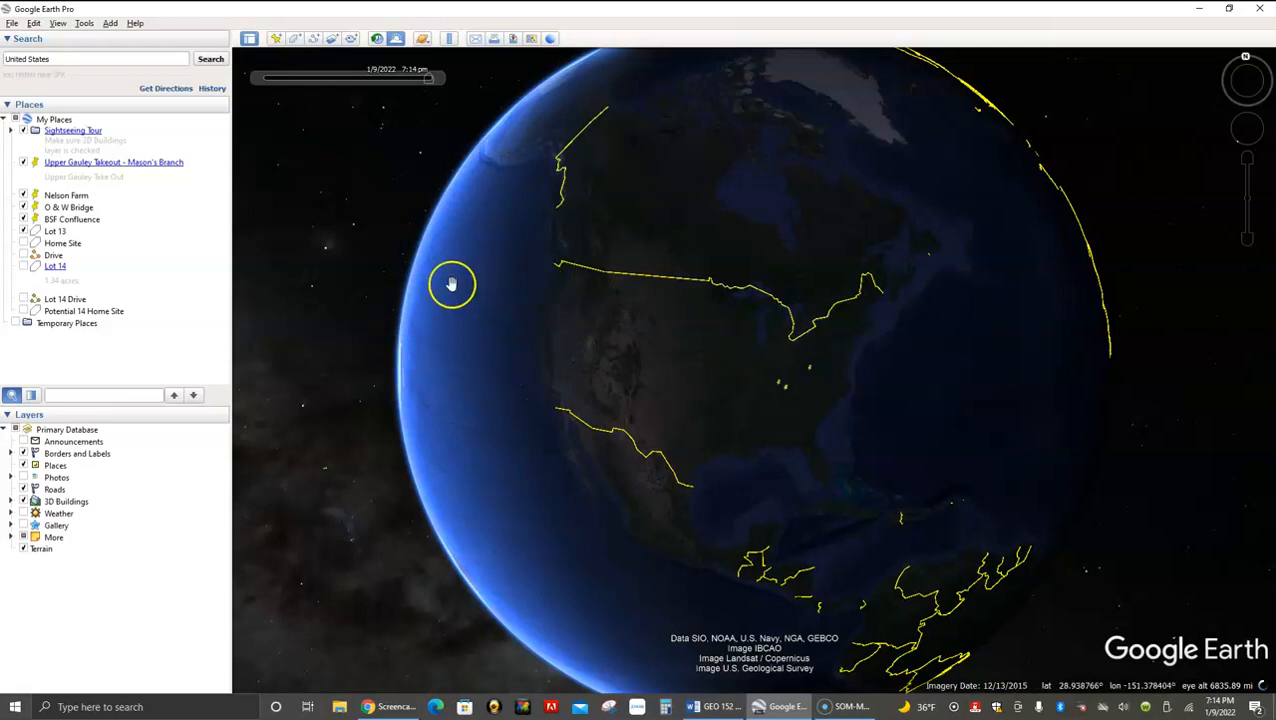
left_click(397, 38)
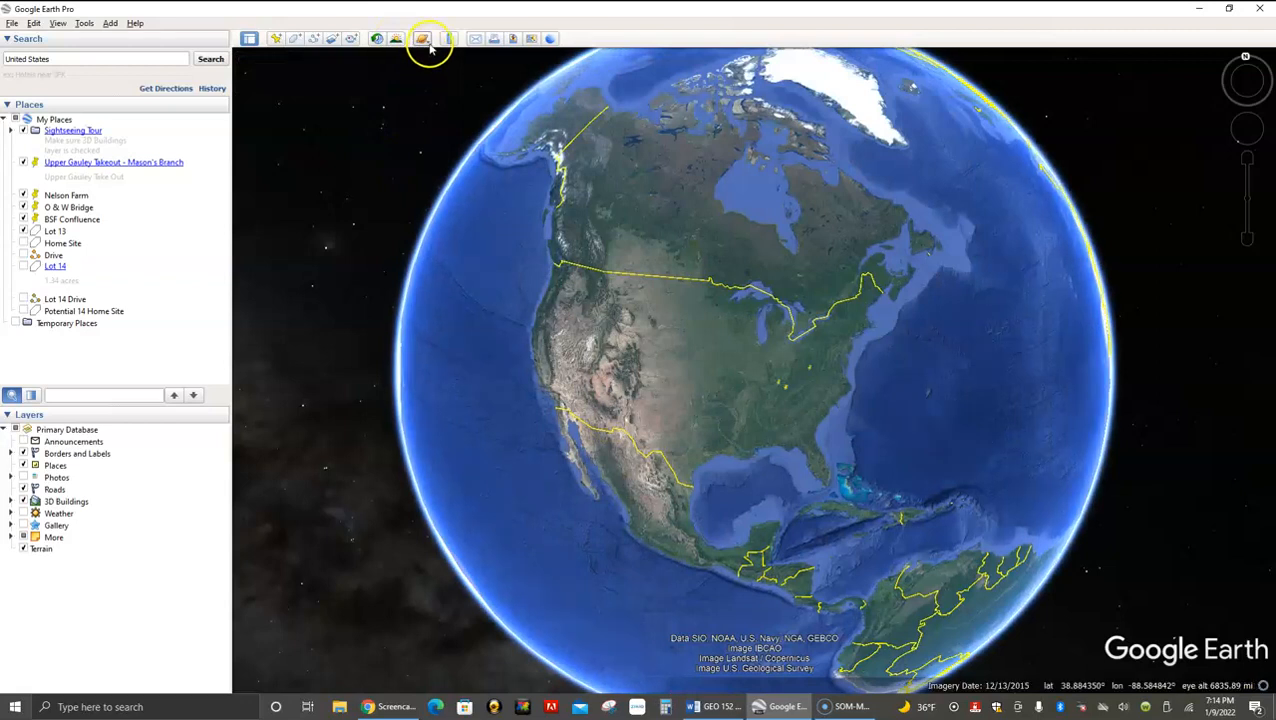
left_click(429, 44)
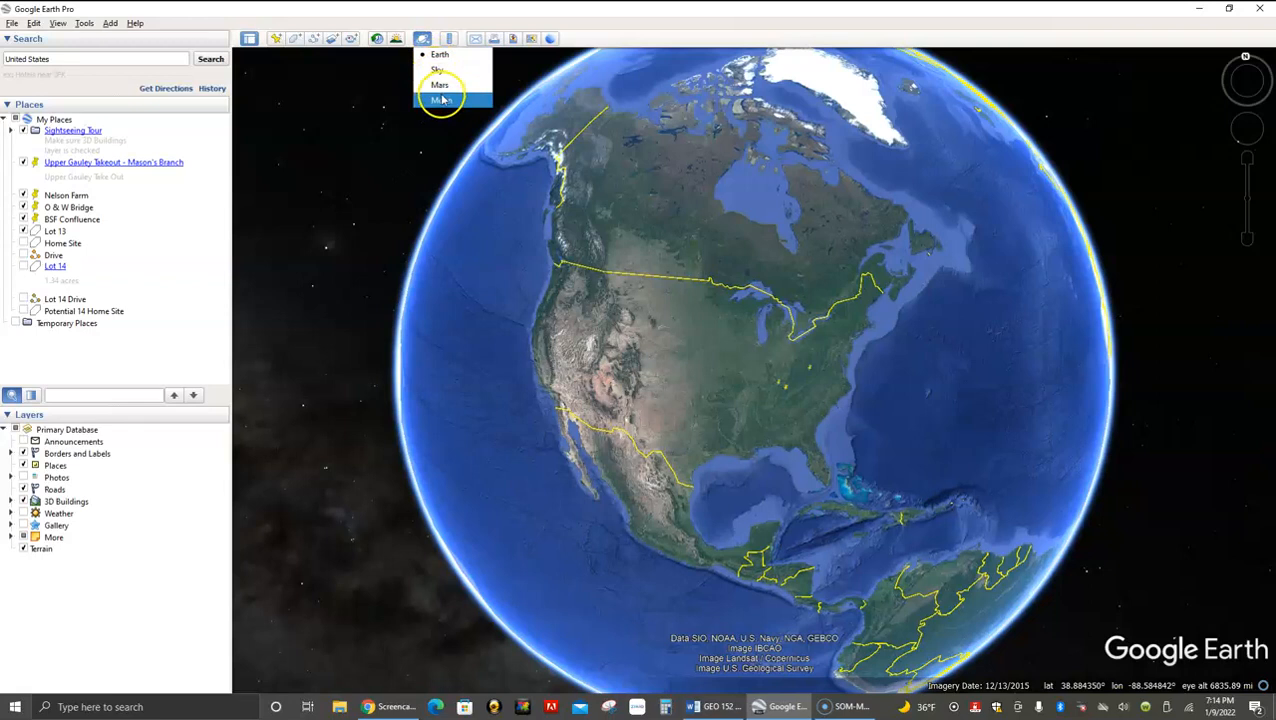
left_click(432, 44)
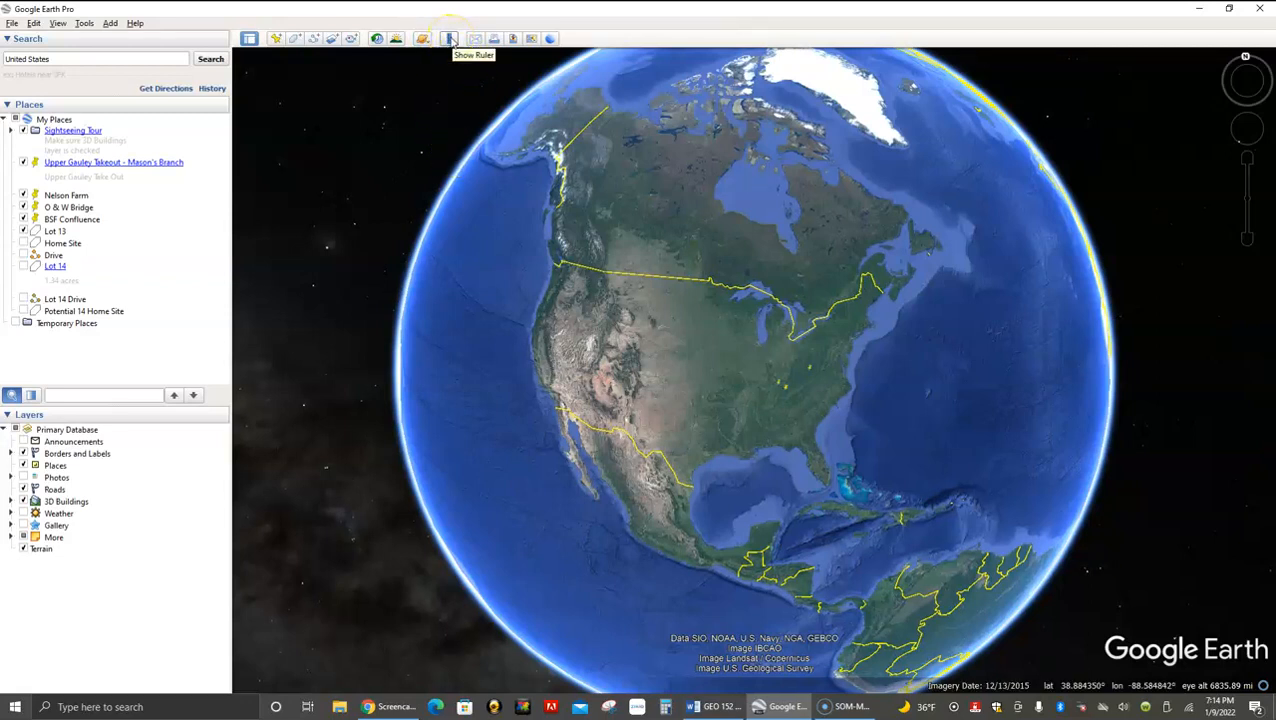
Step: Measure the straight-line distance in miles from Nashville to Charlotte with the Ruler, and clear the line
left_click(484, 177)
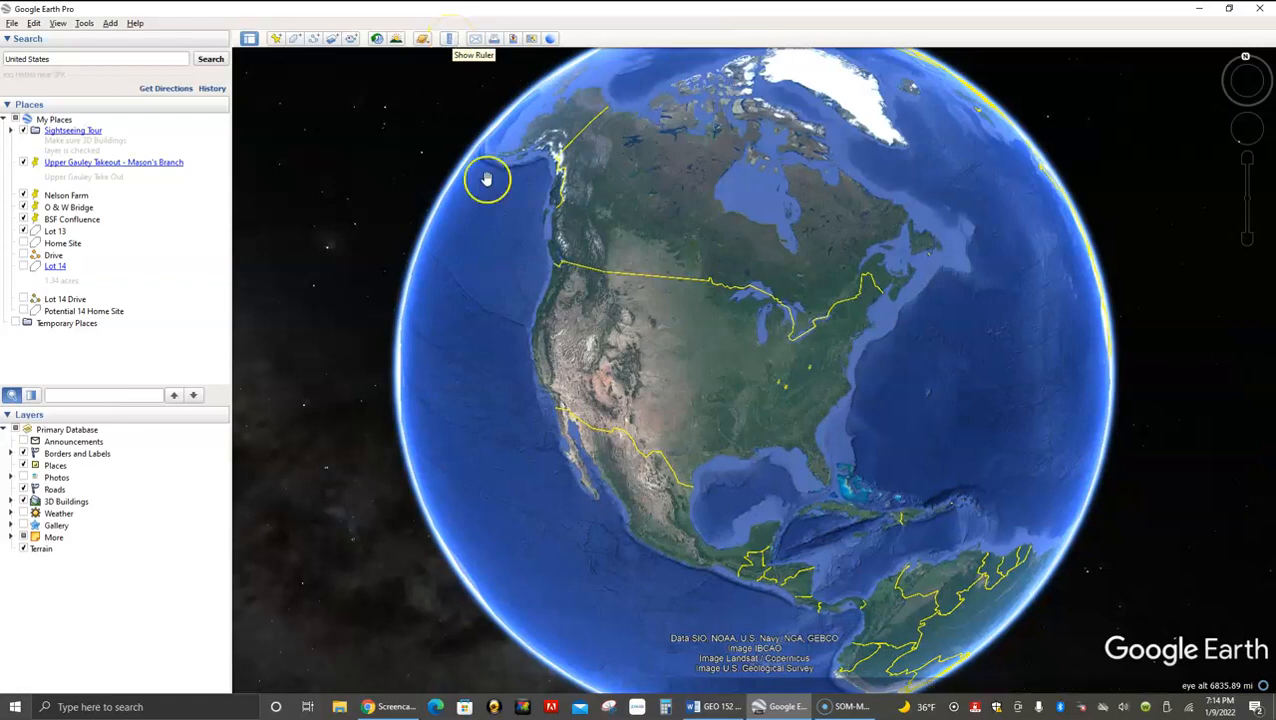
double_click(590, 285)
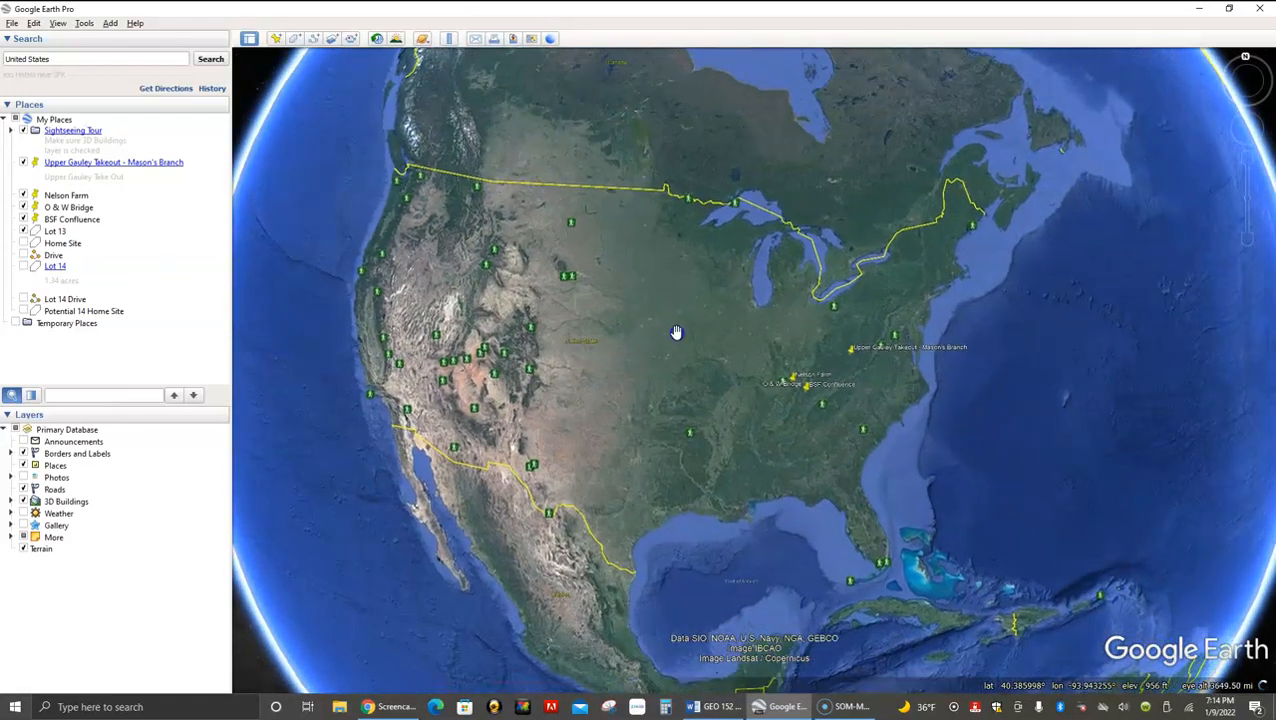
double_click(752, 334)
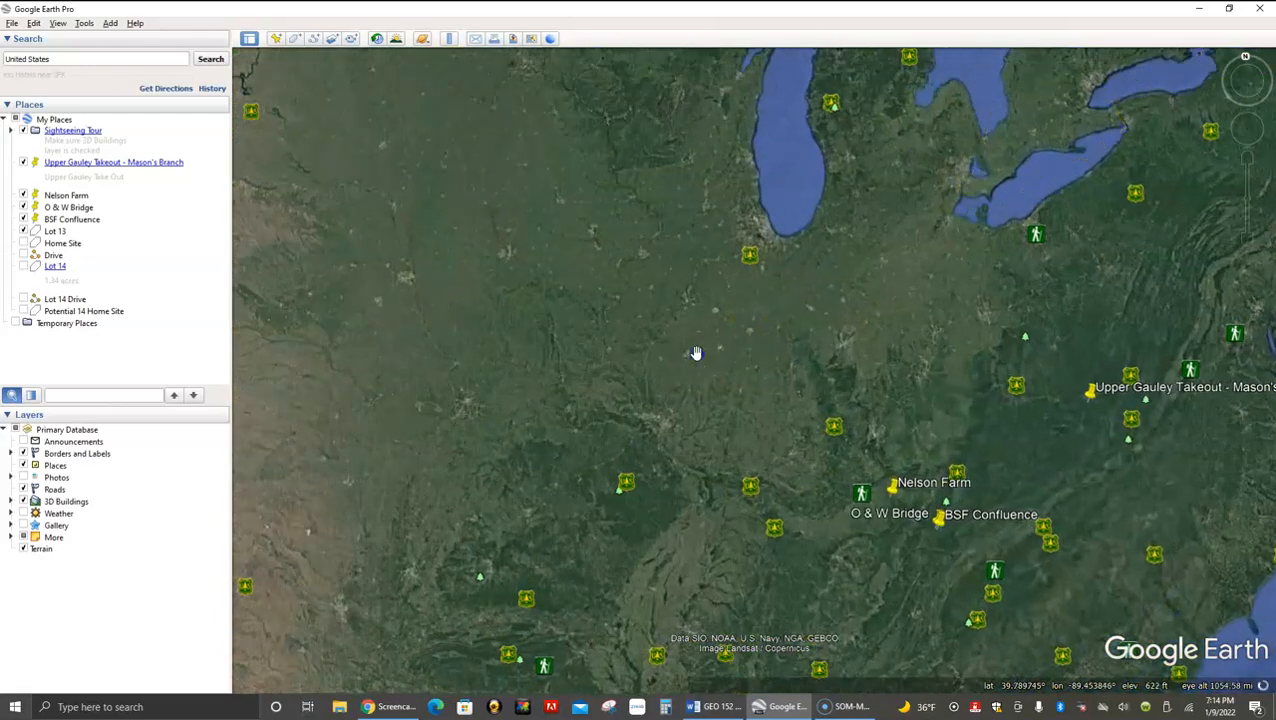
left_click_drag(695, 353, 628, 222)
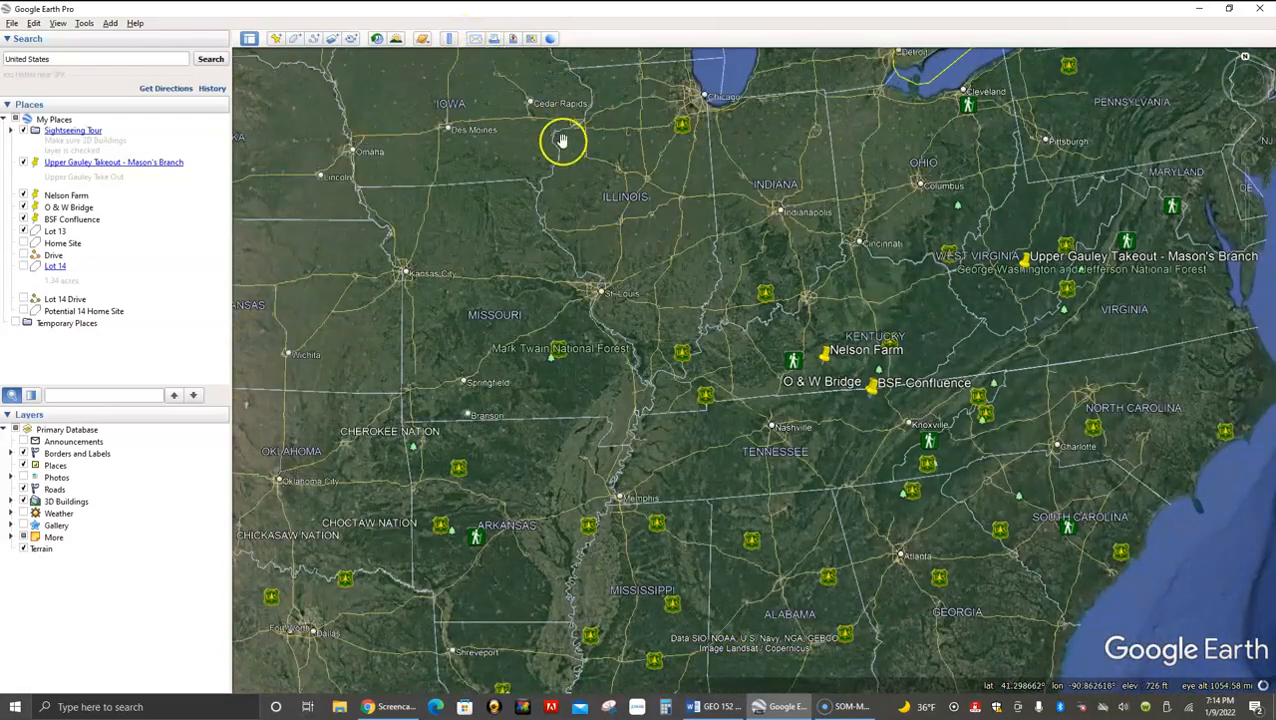
left_click_drag(781, 447, 524, 416)
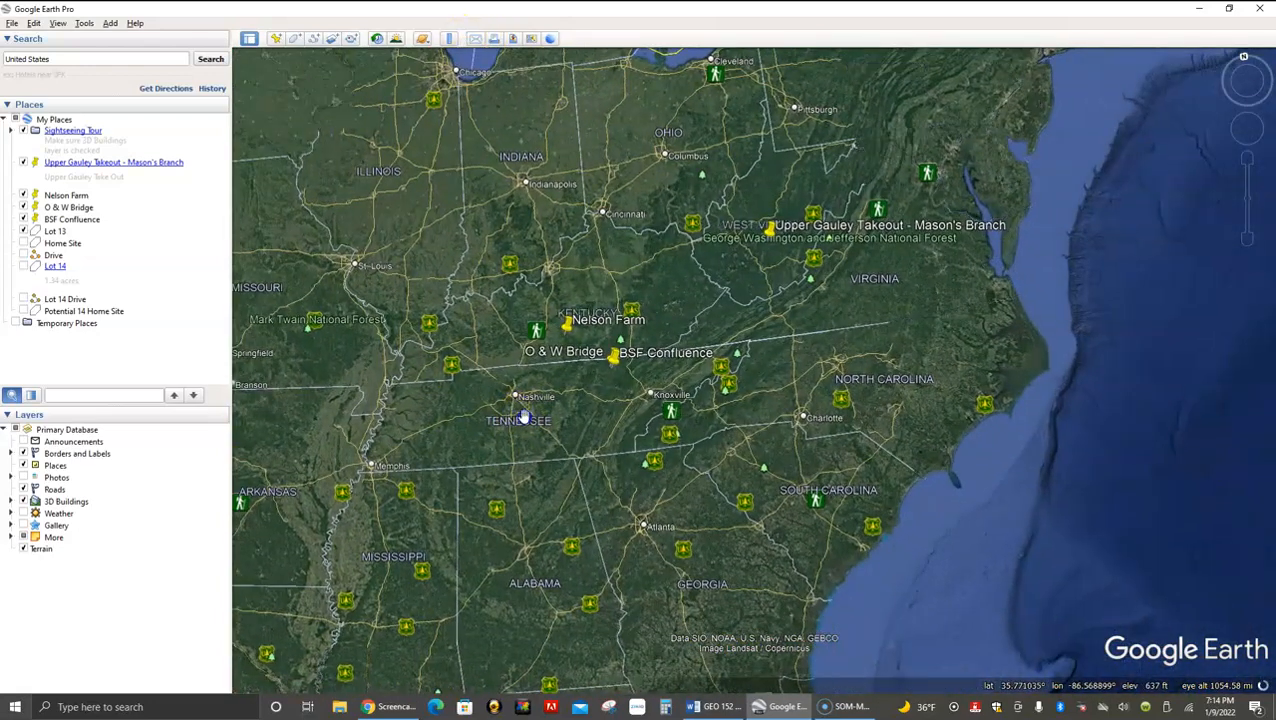
left_click(449, 38)
left_click_drag(541, 278, 421, 212)
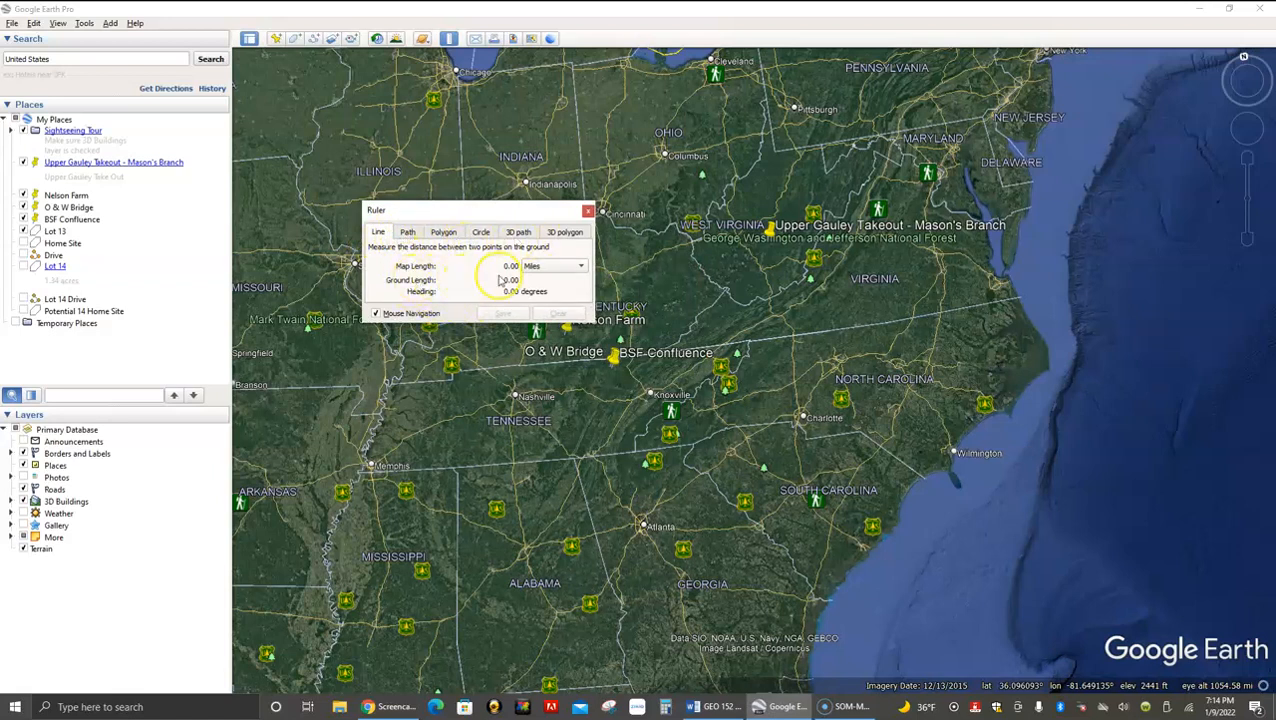
left_click(583, 270)
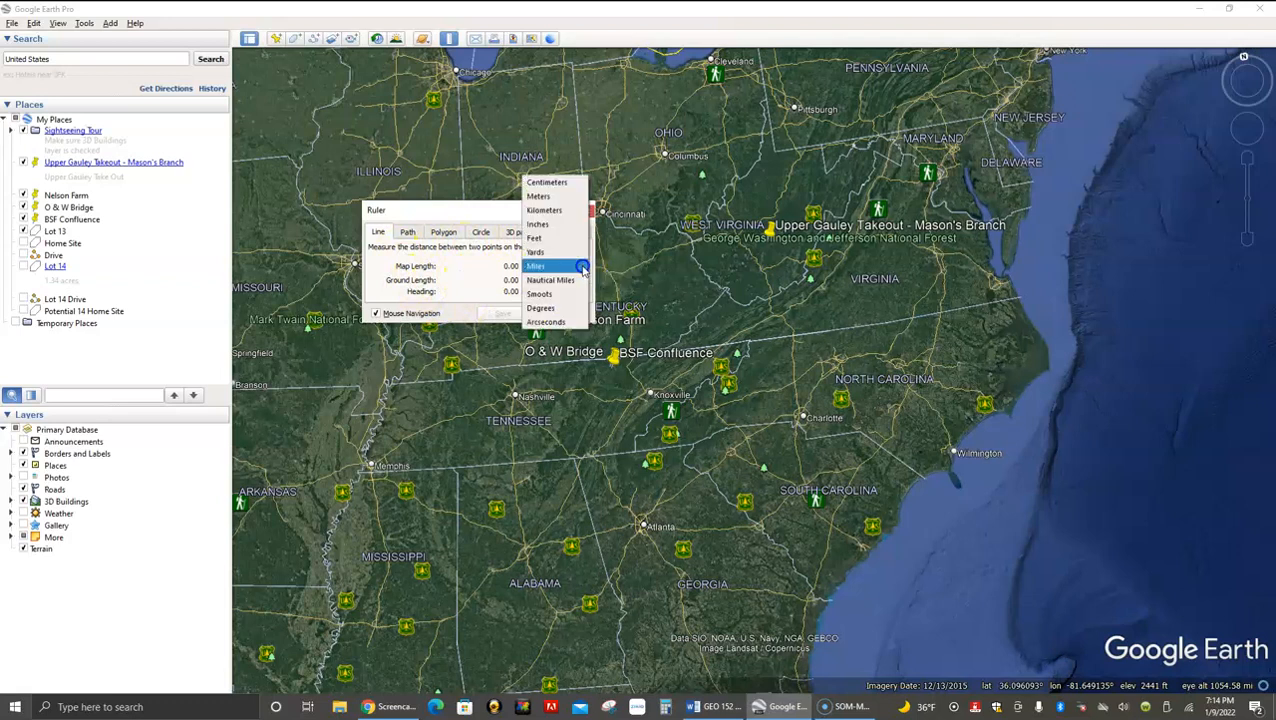
left_click(531, 268)
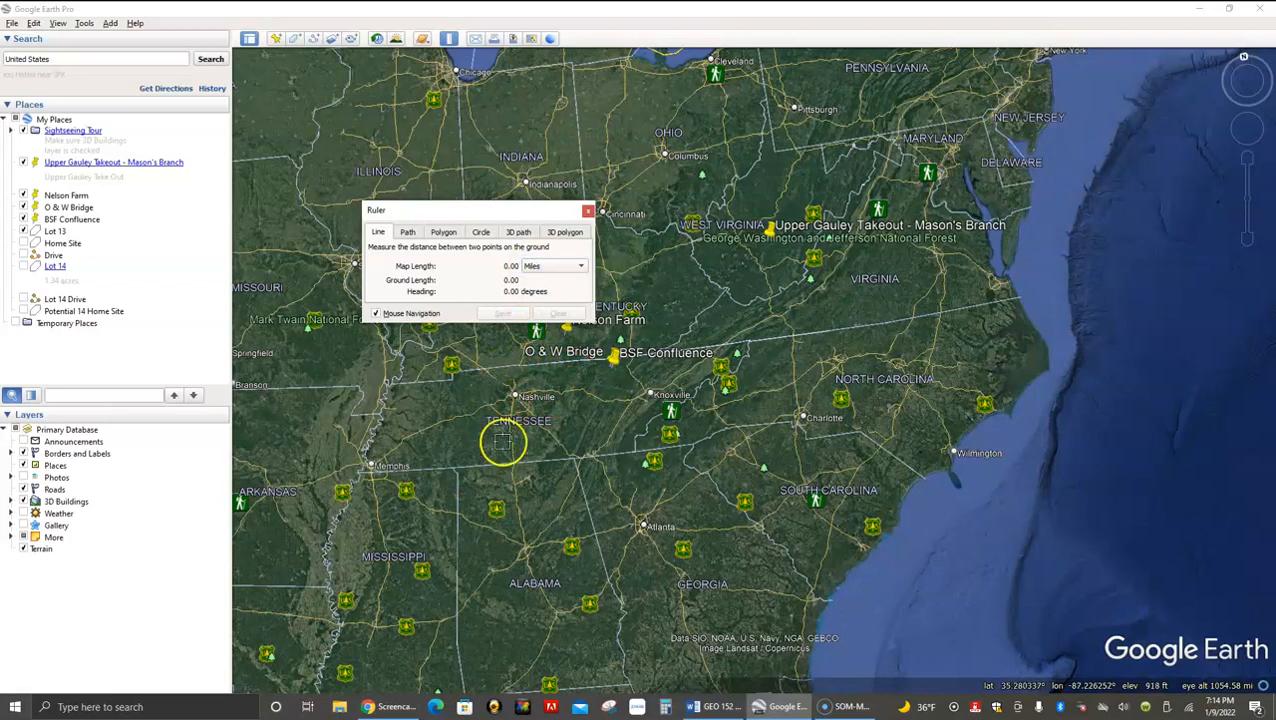
left_click(515, 396)
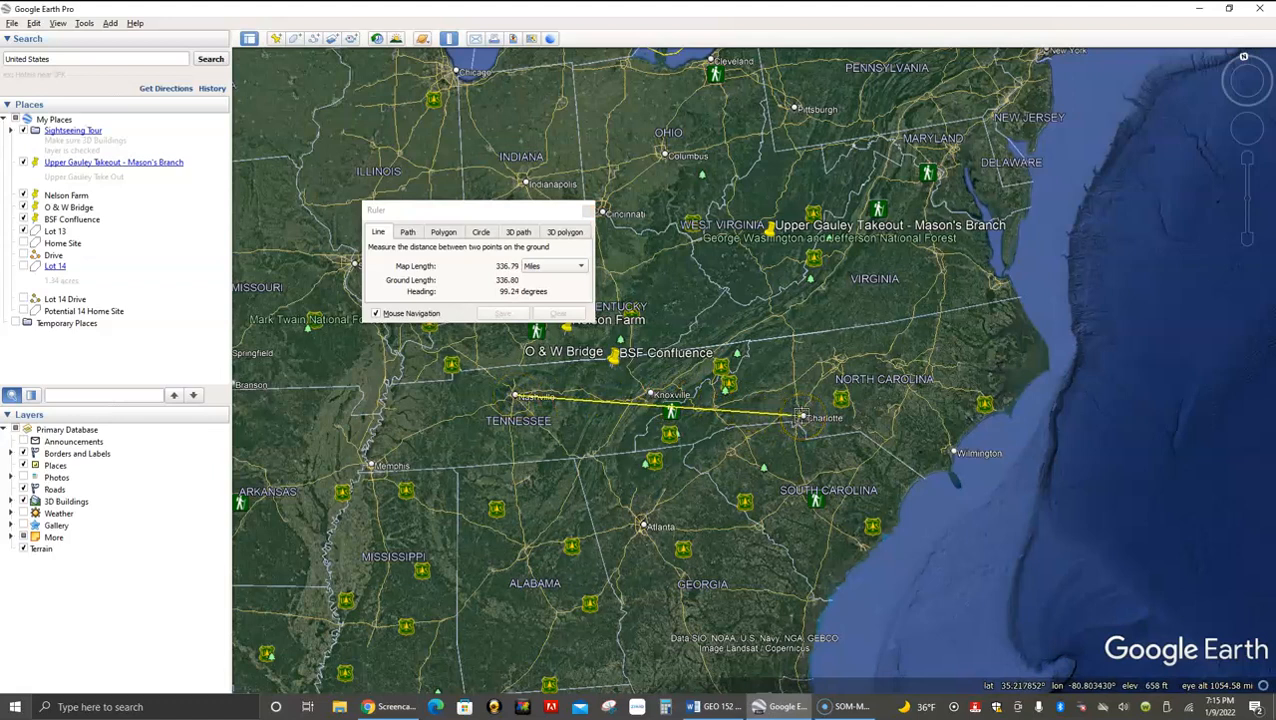
left_click(801, 415)
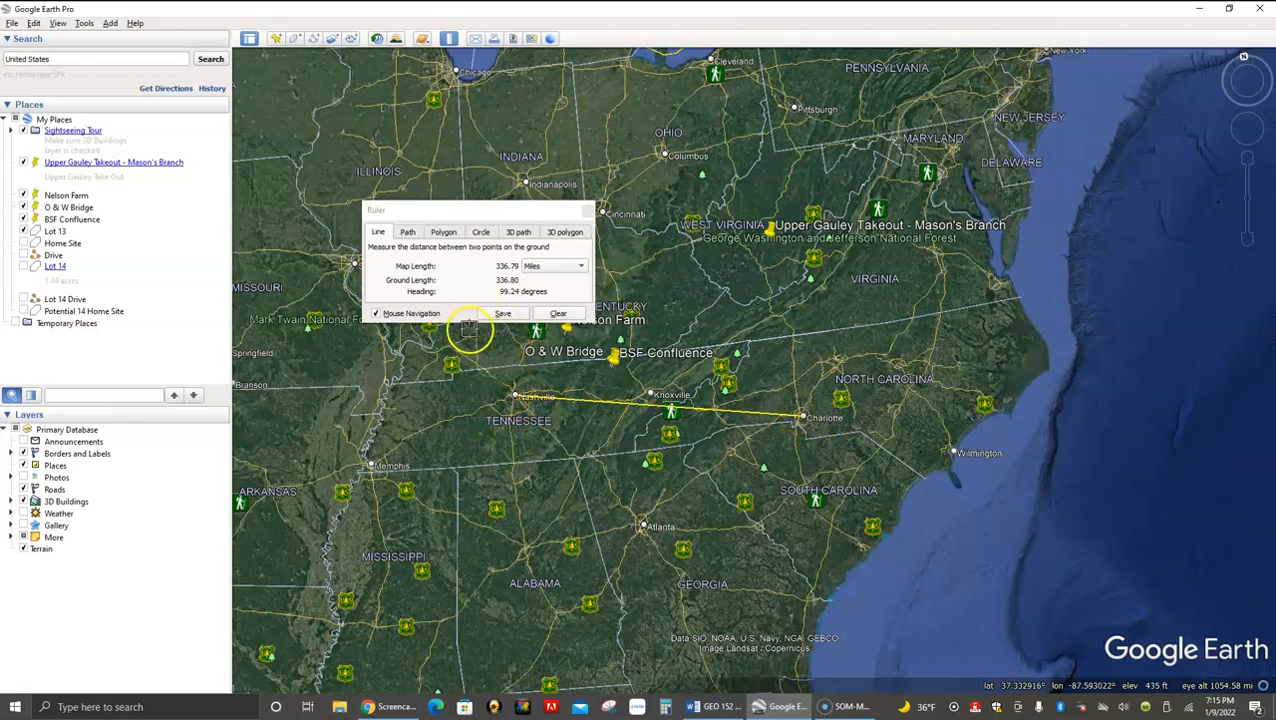
left_click(558, 313)
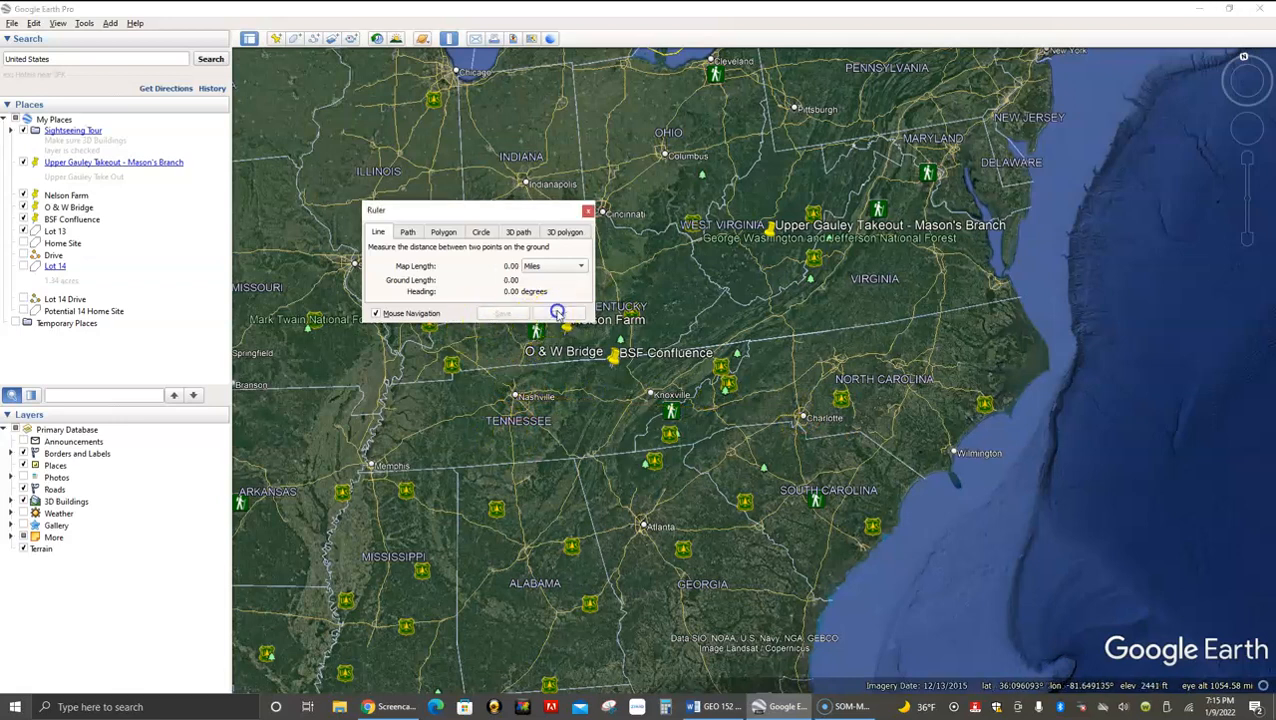
Step: Measure a multi-point path in miles from Nashville past Knoxville to Atlanta, and clear the path
left_click(408, 232)
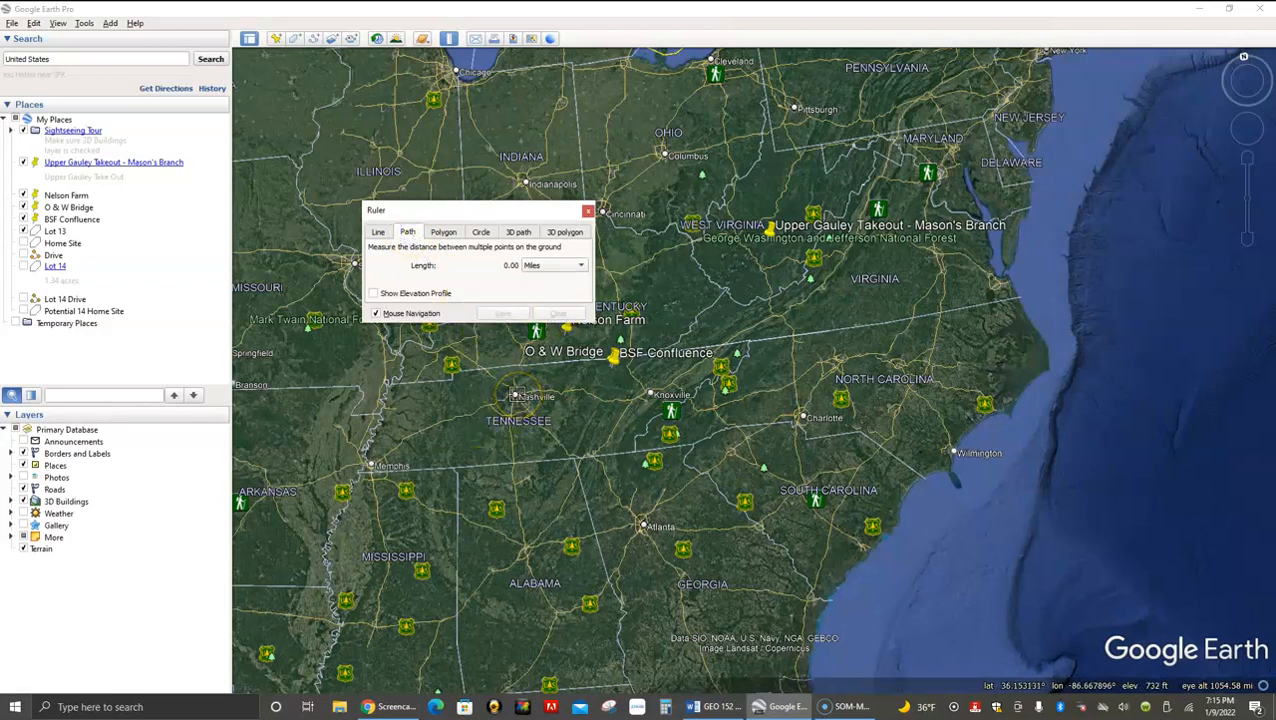
left_click(517, 394)
left_click(582, 394)
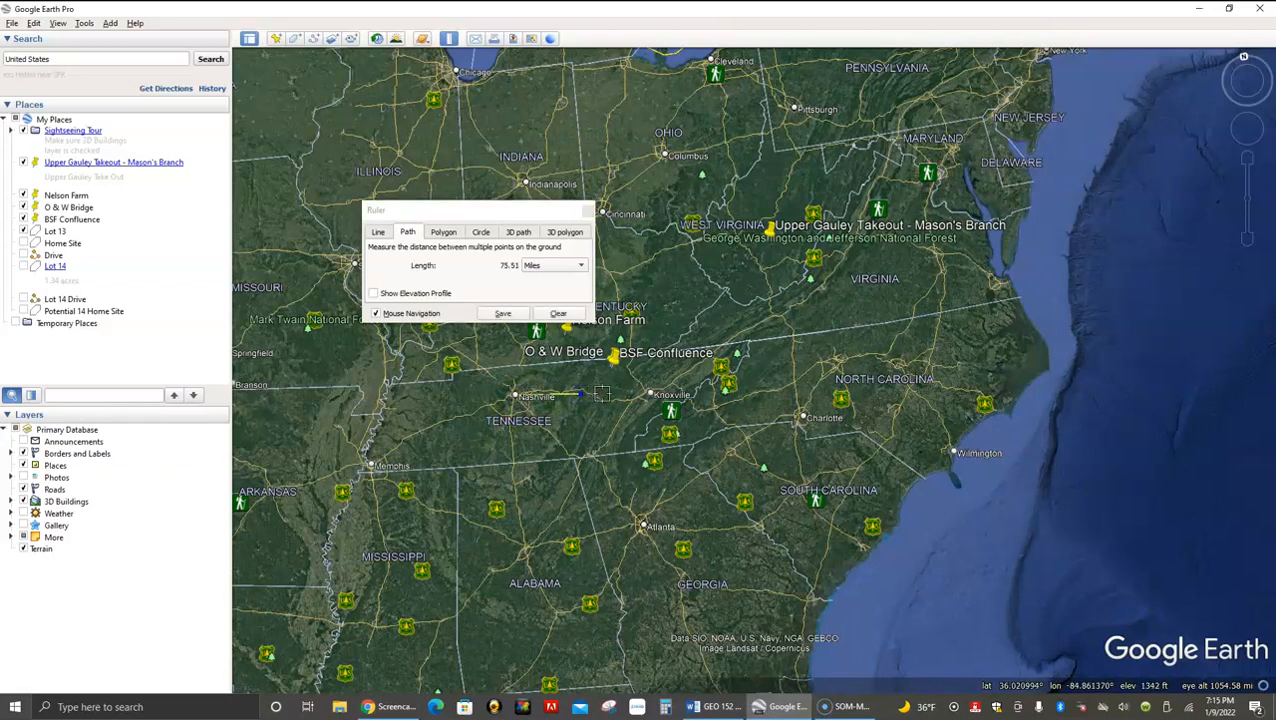
left_click(638, 397)
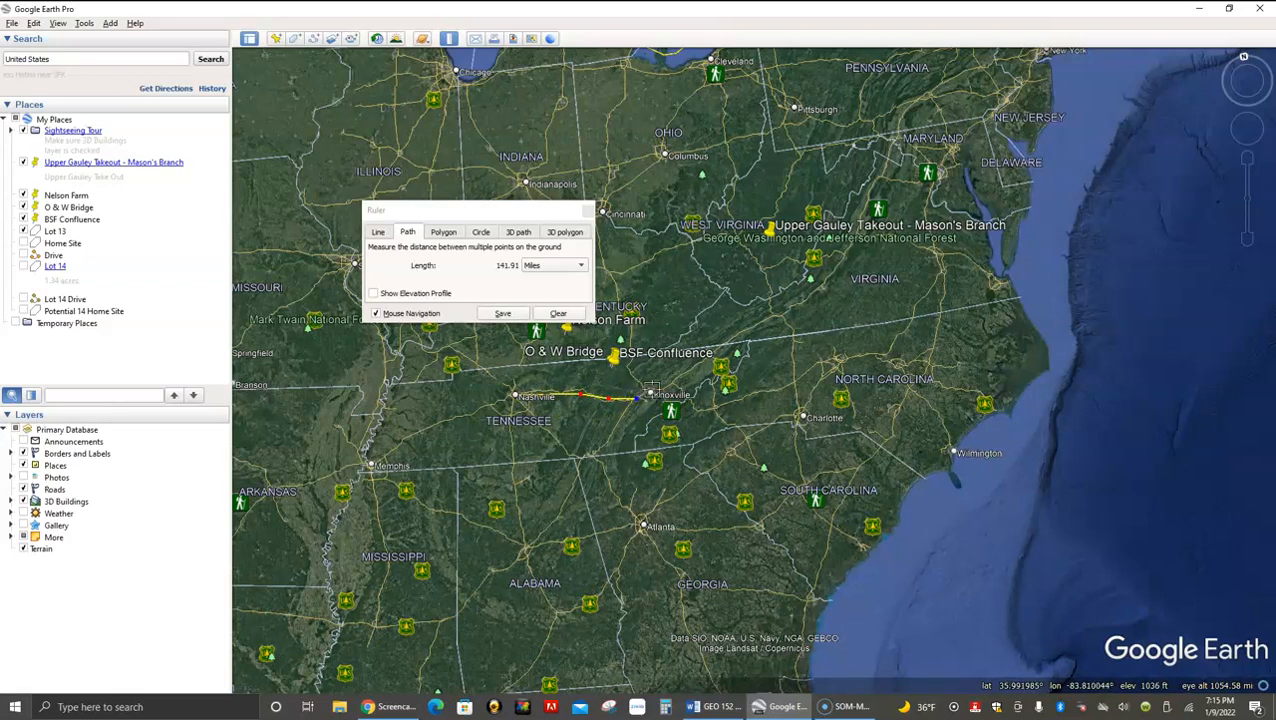
left_click(650, 418)
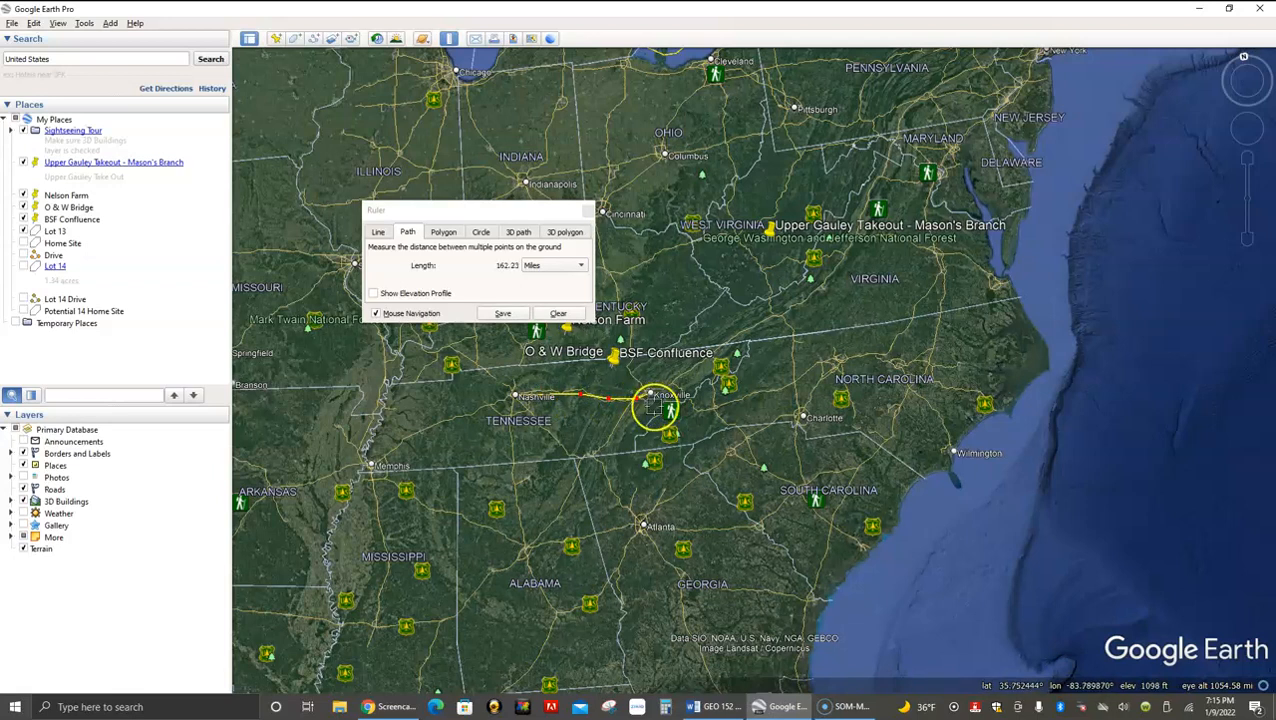
left_click(638, 460)
left_click(639, 475)
left_click(643, 527)
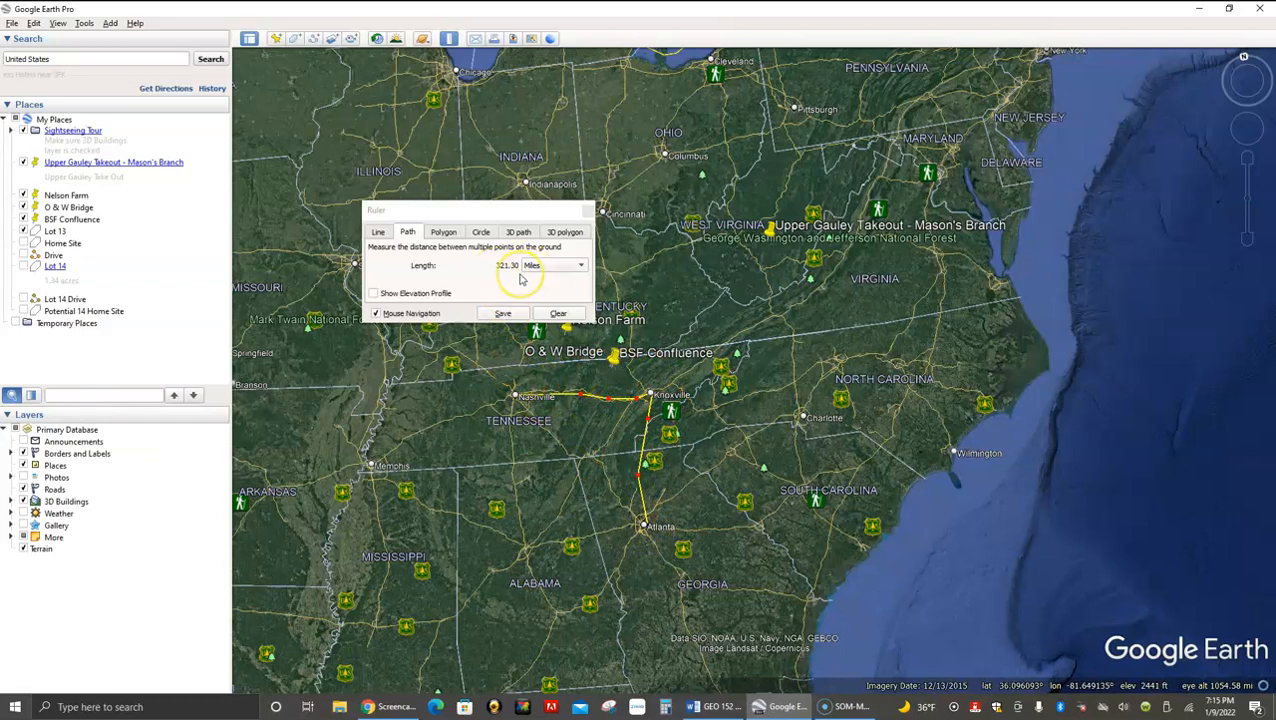
left_click(558, 314)
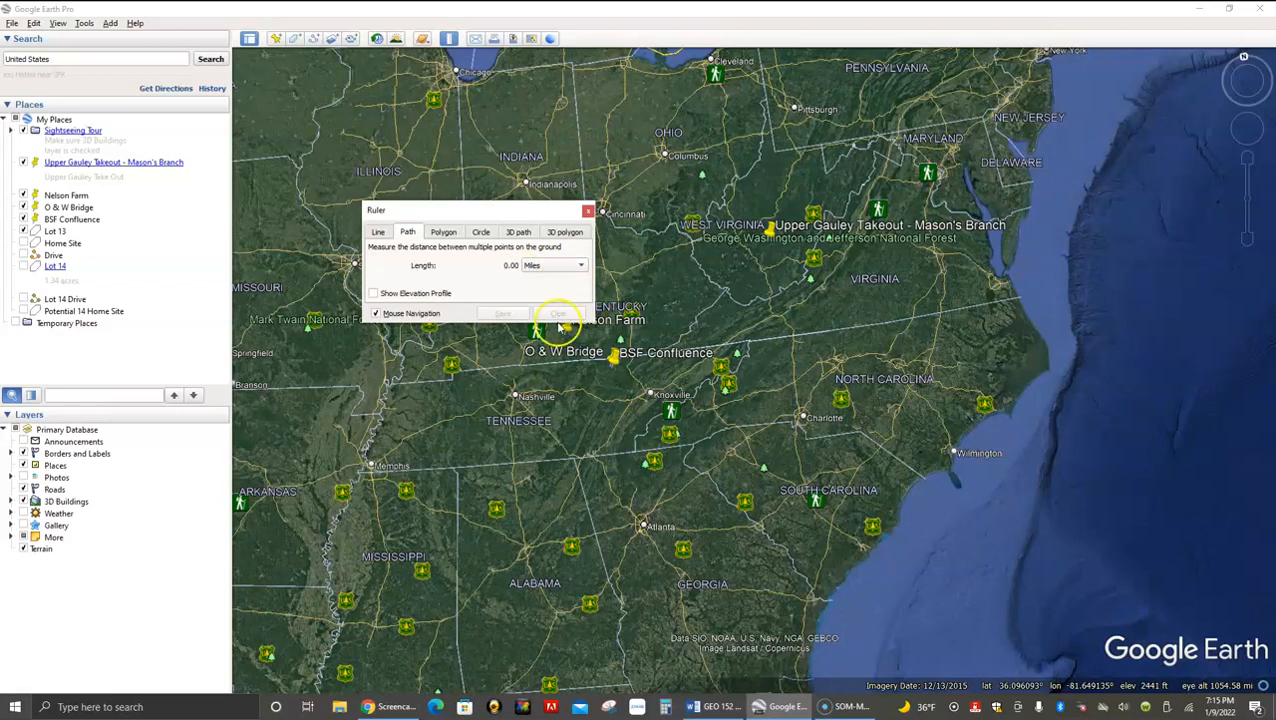
Step: Outline Mammoth Cave National Park in Kentucky with a measuring polygon and show its area in acres
left_click(448, 232)
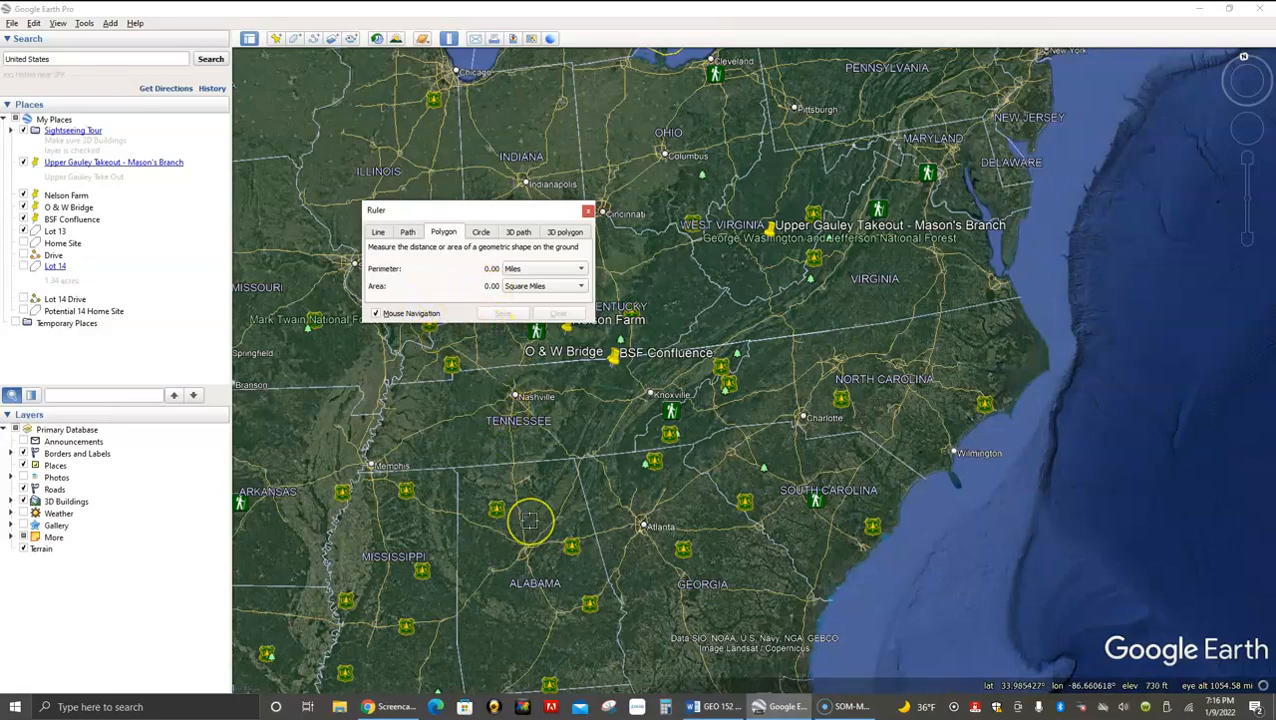
scroll(495, 490, "up", 5)
left_click_drag(505, 503, 627, 689)
scroll(655, 588, "up", 3)
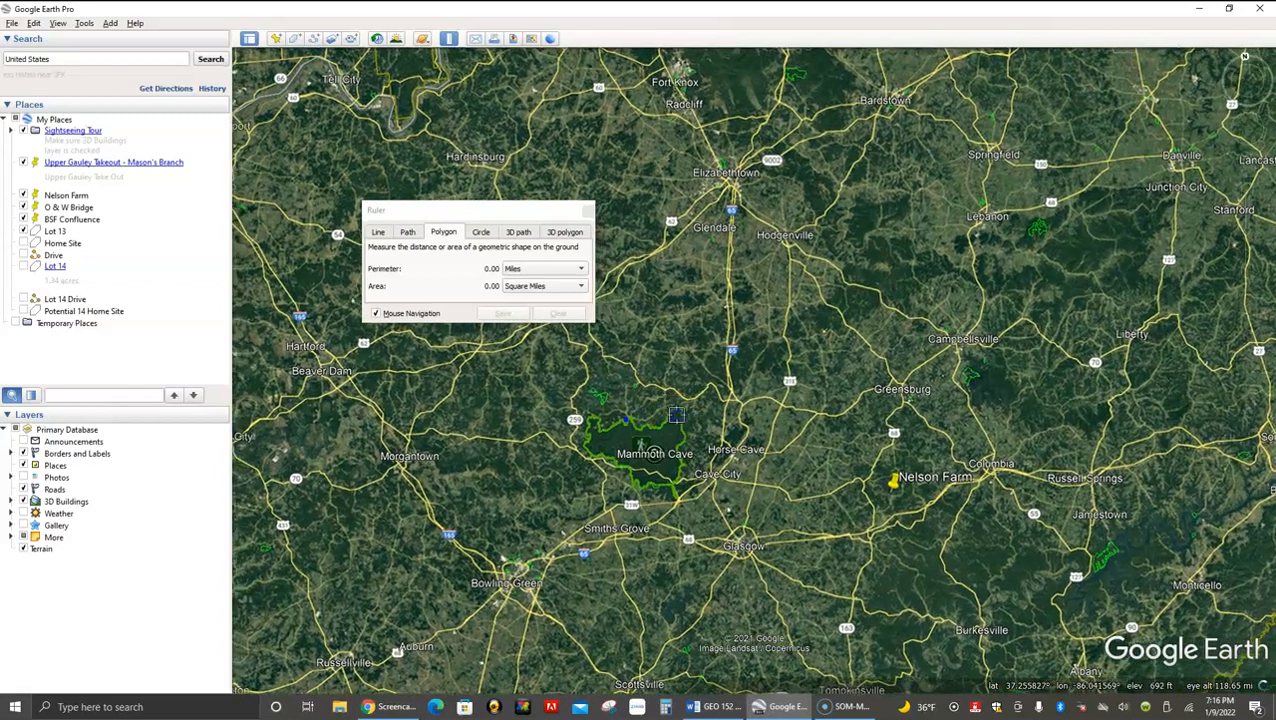
left_click(443, 231)
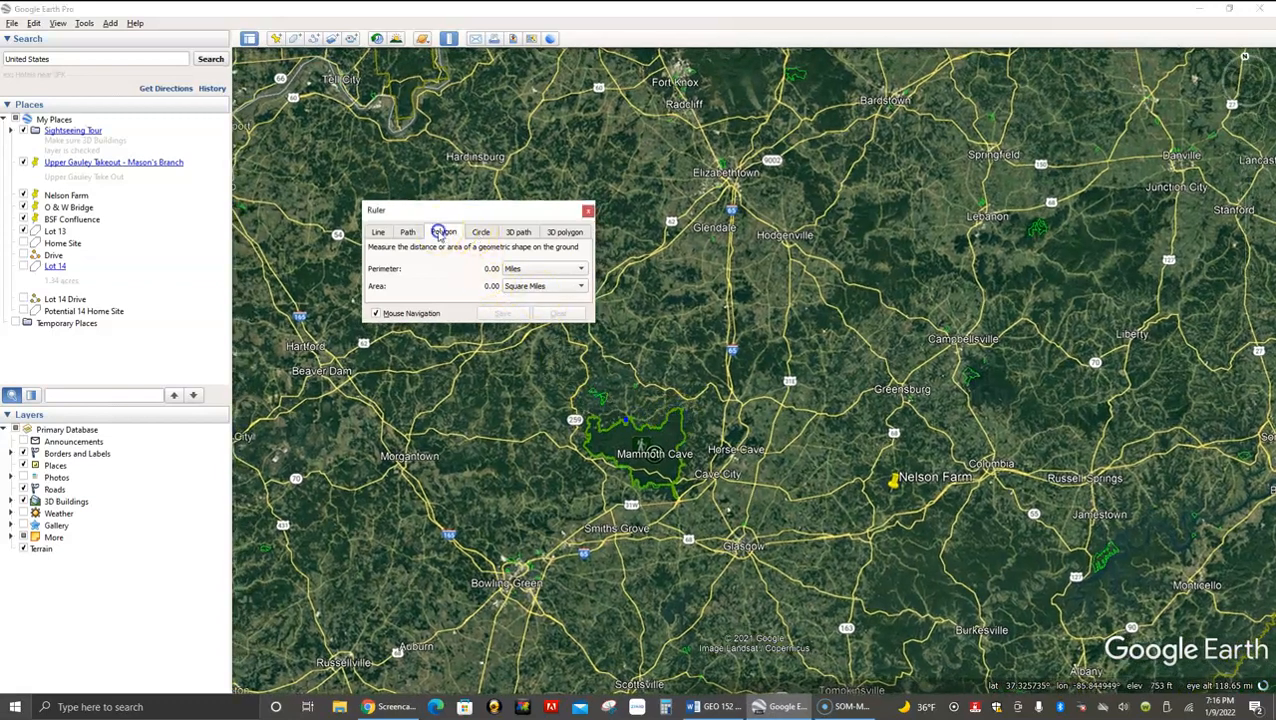
left_click(592, 421)
left_click(622, 421)
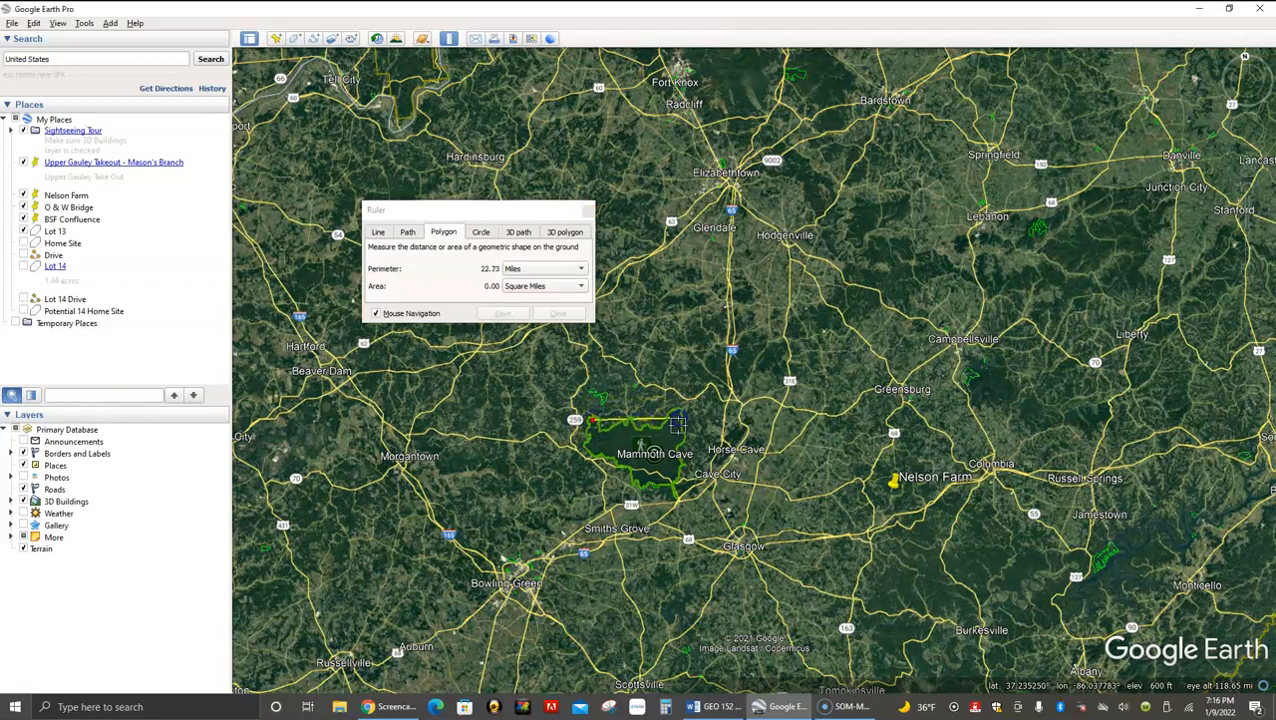
left_click(680, 439)
left_click(676, 465)
left_click(674, 478)
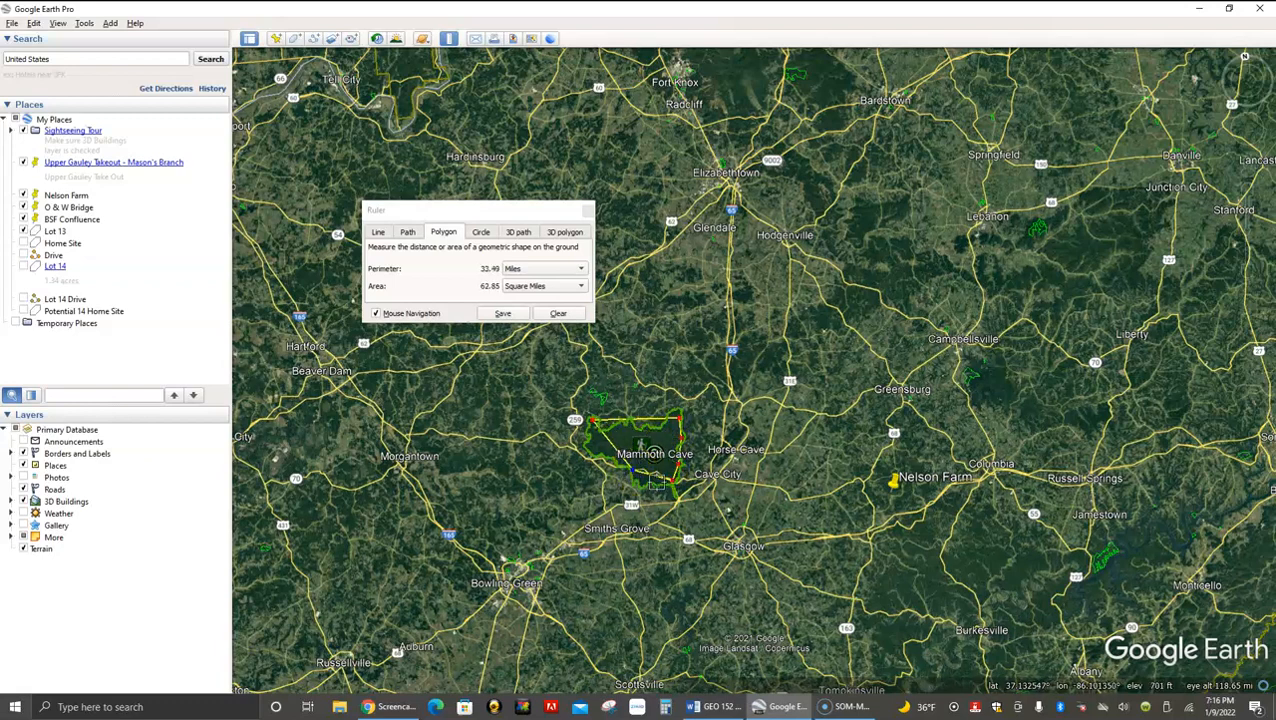
mouse_move(656, 483)
left_mouse_down()
mouse_move(582, 452)
mouse_move(632, 469)
mouse_move(637, 486)
left_mouse_up()
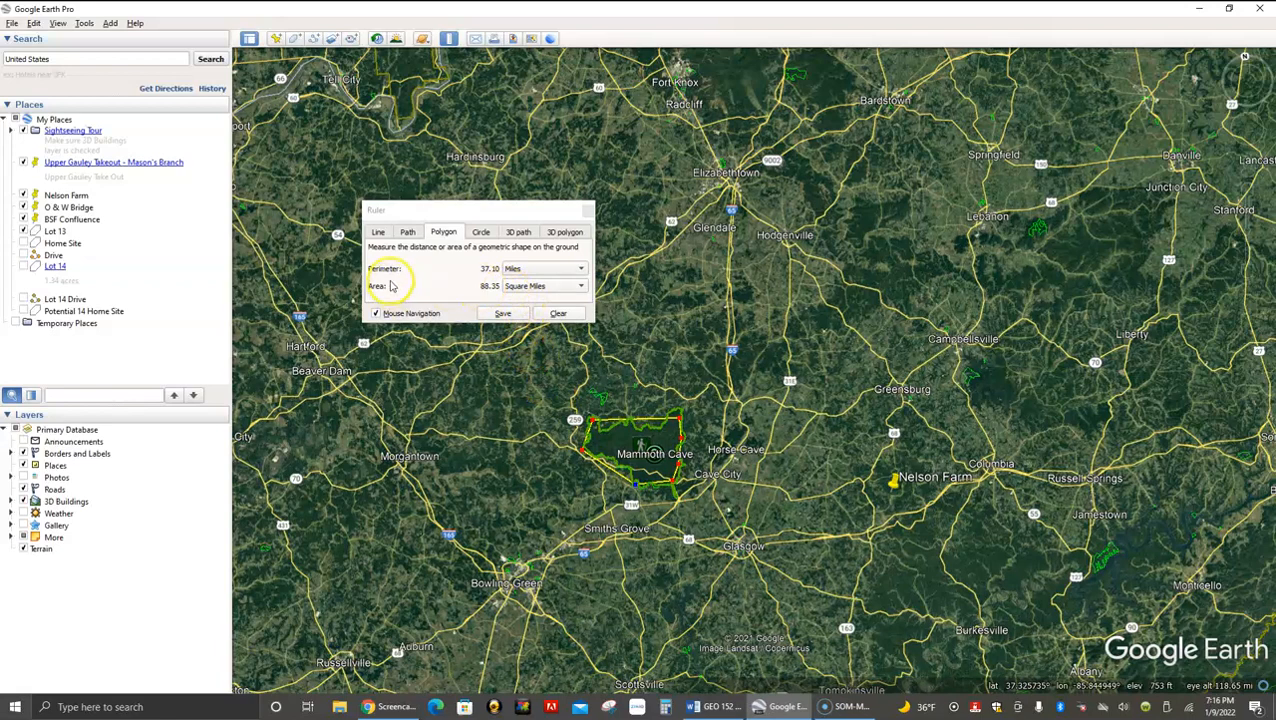
left_click(582, 288)
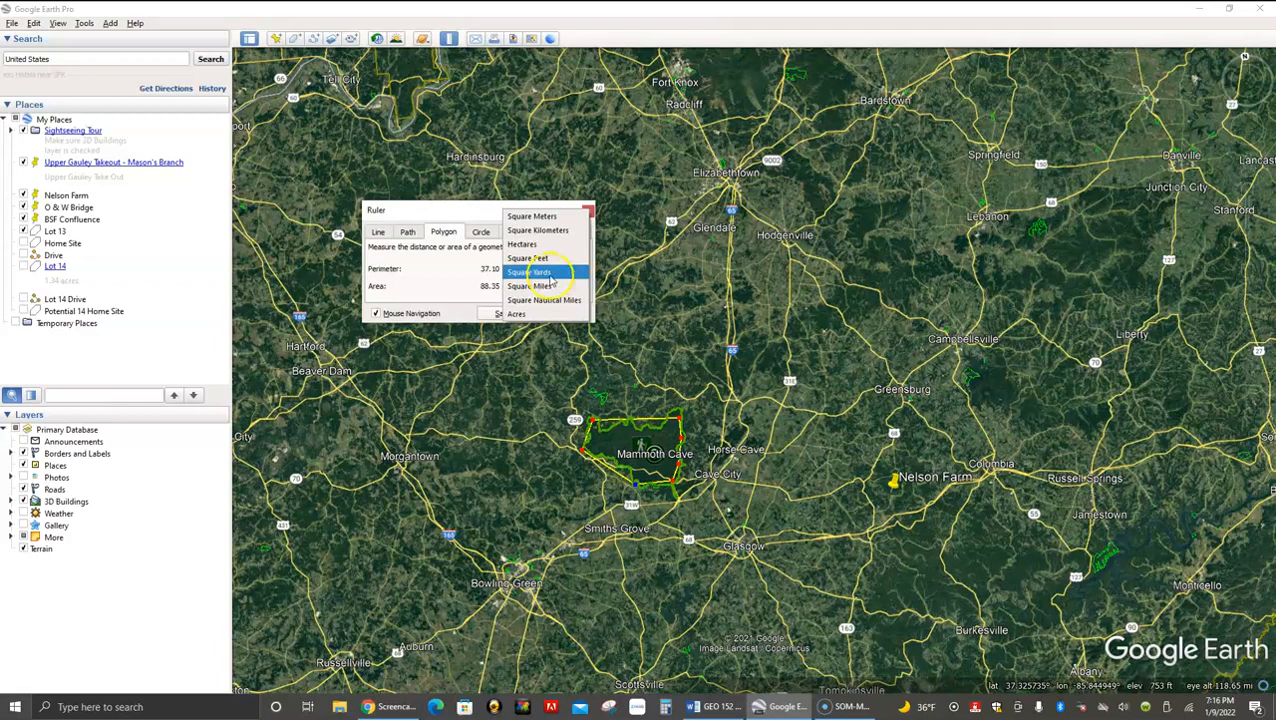
left_click(517, 314)
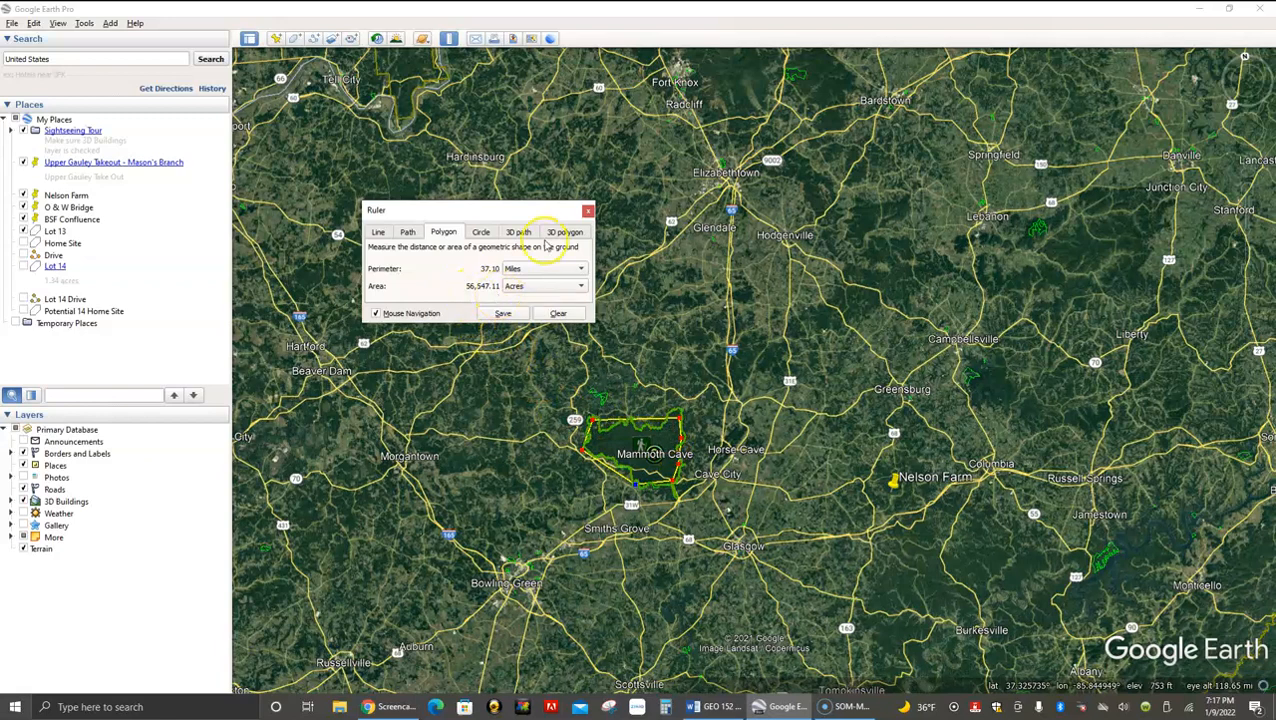
Step: Measure a circle of about 10 miles radius around Mammoth Cave, clear it and close the Ruler
left_click(481, 232)
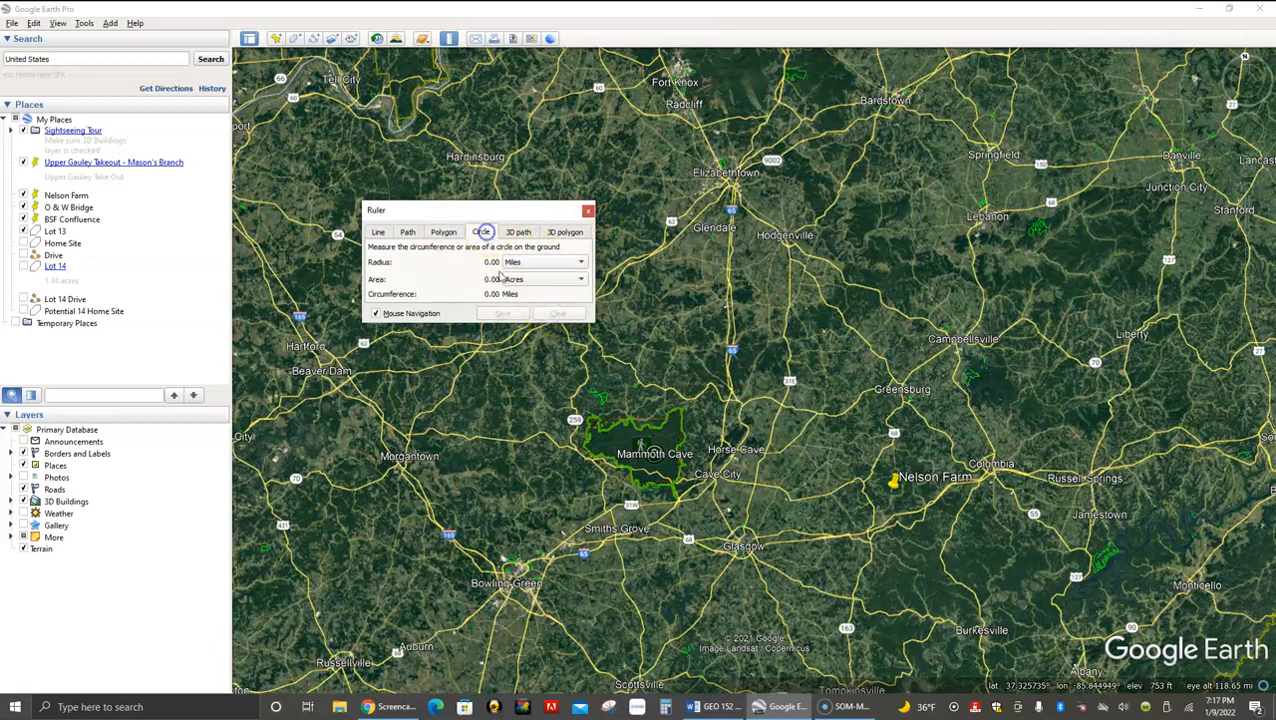
left_click_drag(653, 456, 704, 405)
left_click(704, 405)
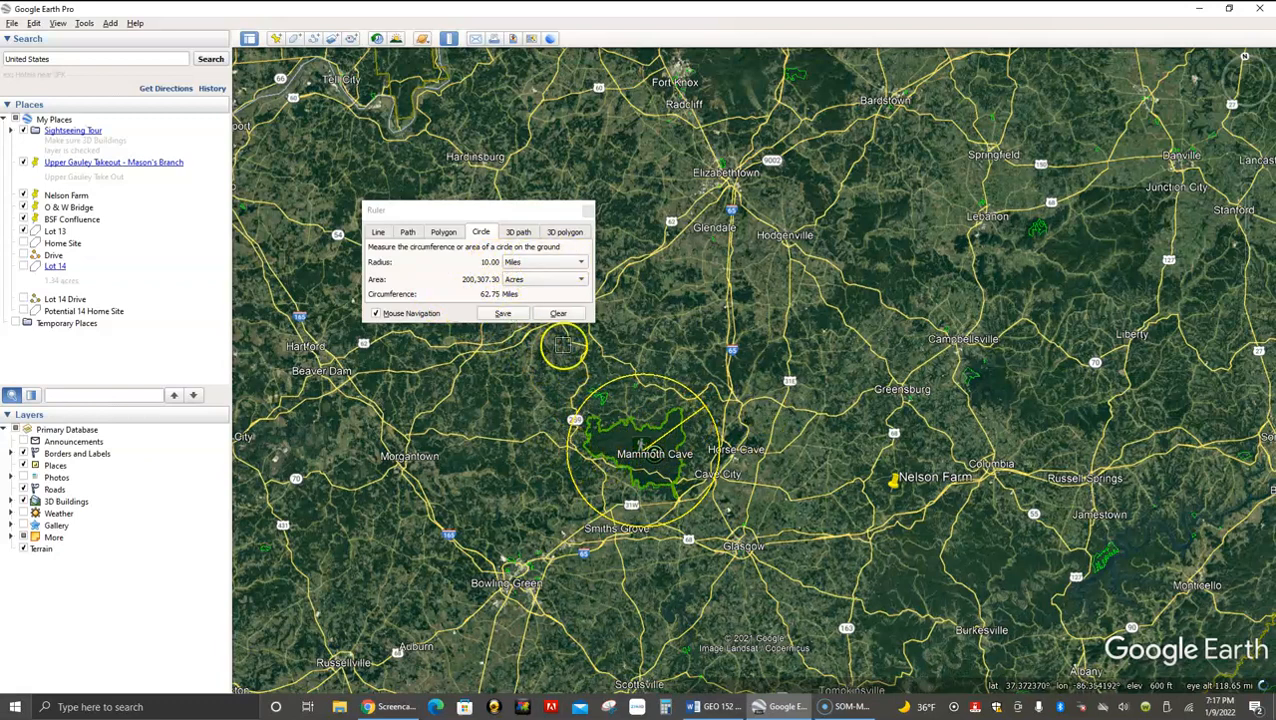
left_click(556, 313)
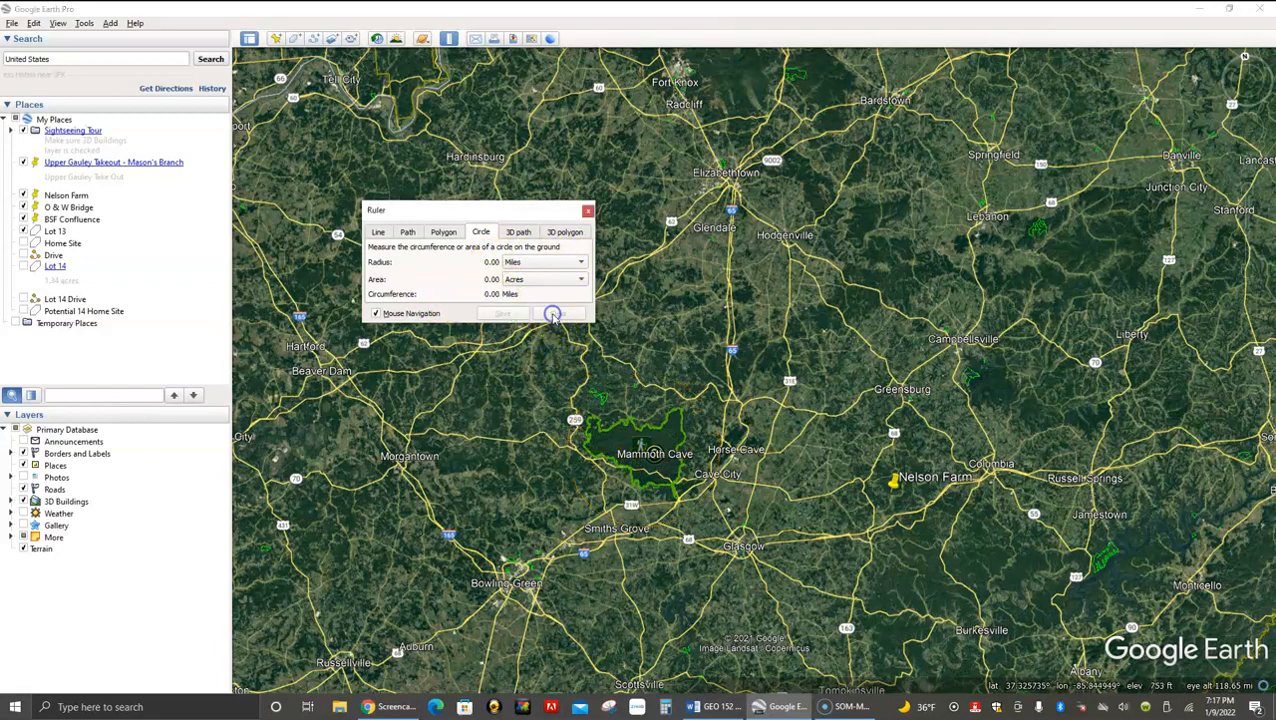
left_click(587, 211)
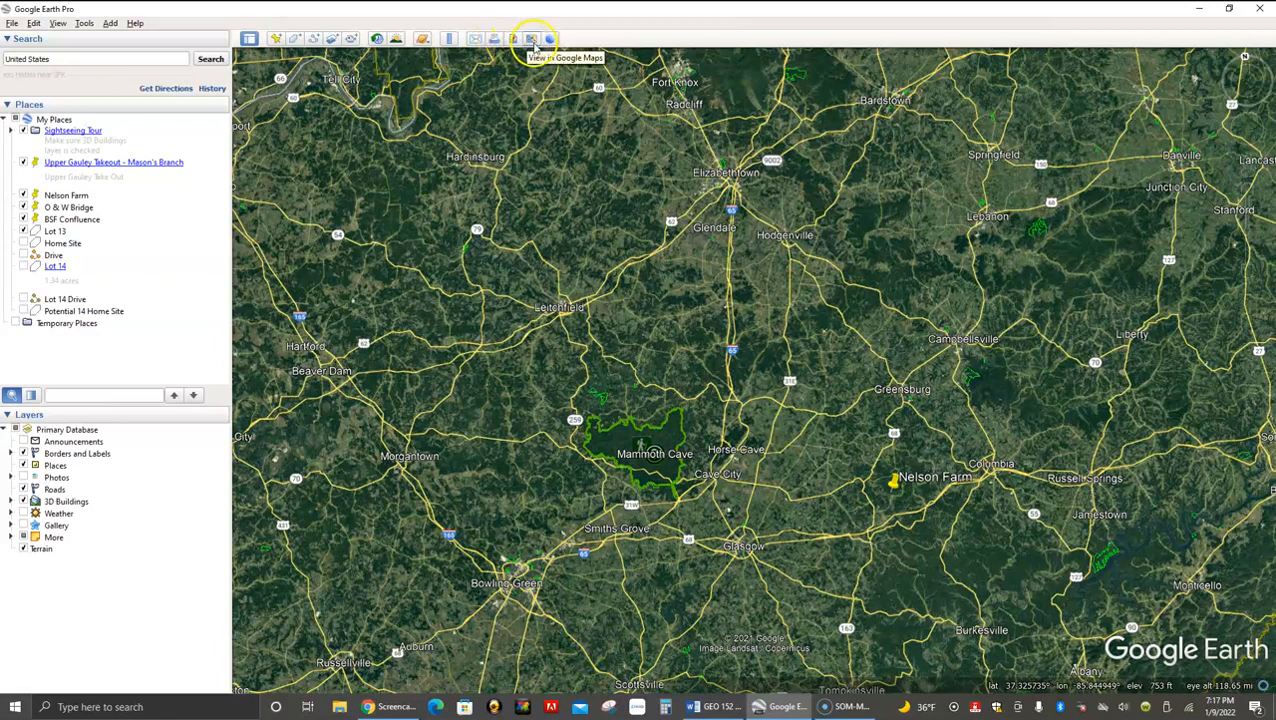
Step: Open the print layout and frame the map closely on Mammoth Cave National Park
left_click(494, 38)
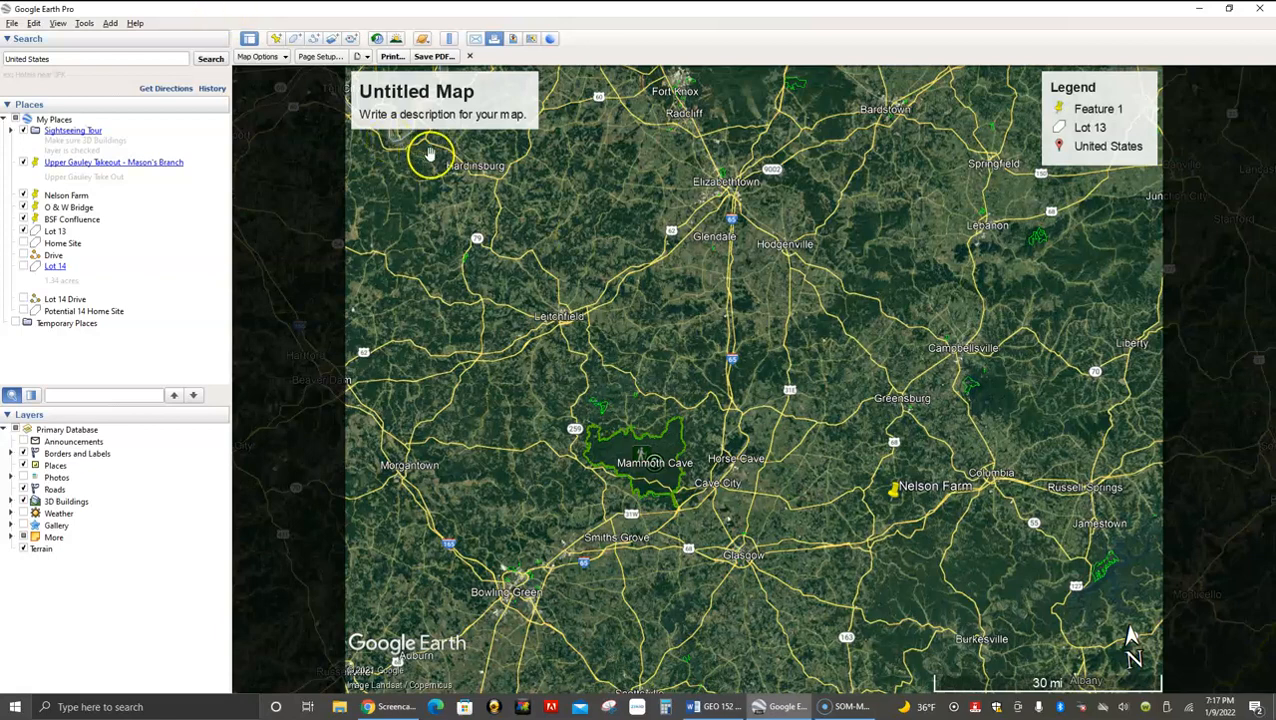
scroll(678, 489, "down", 1)
scroll(677, 488, "up", 1)
double_click(661, 456)
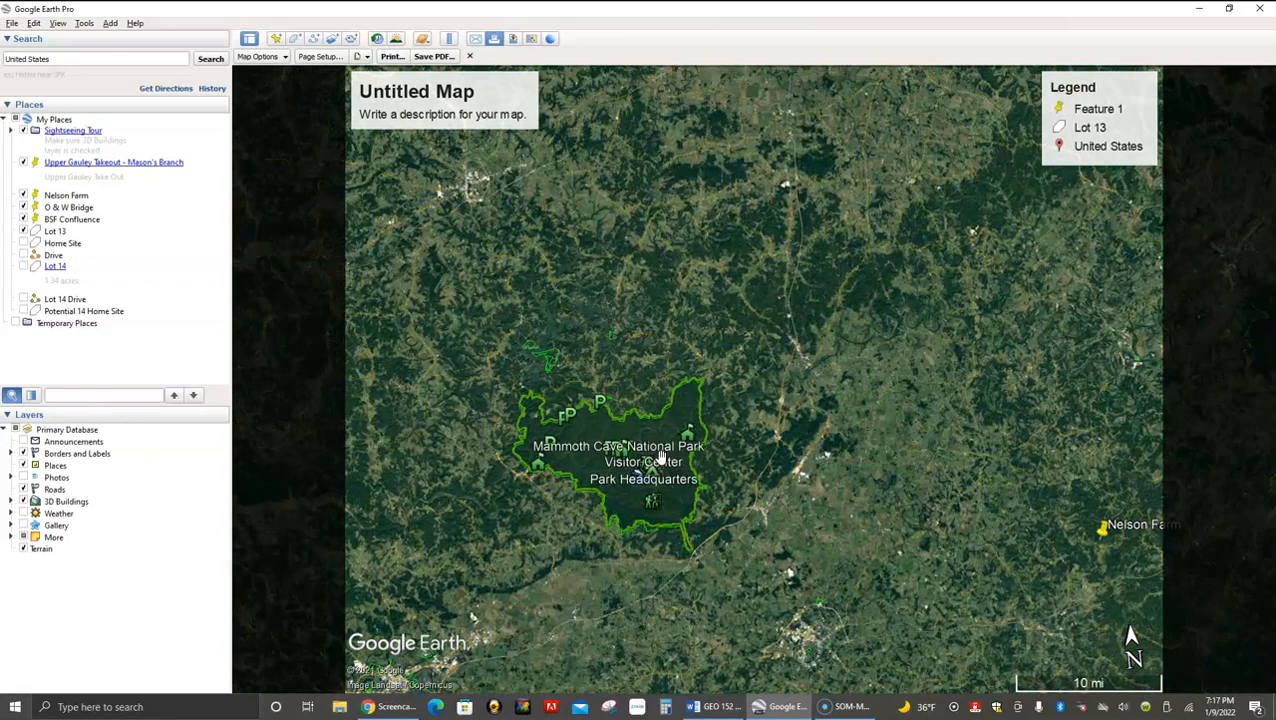
Step: Title the print map "Mammoth Cave" and clear its placeholder description
left_click(520, 196)
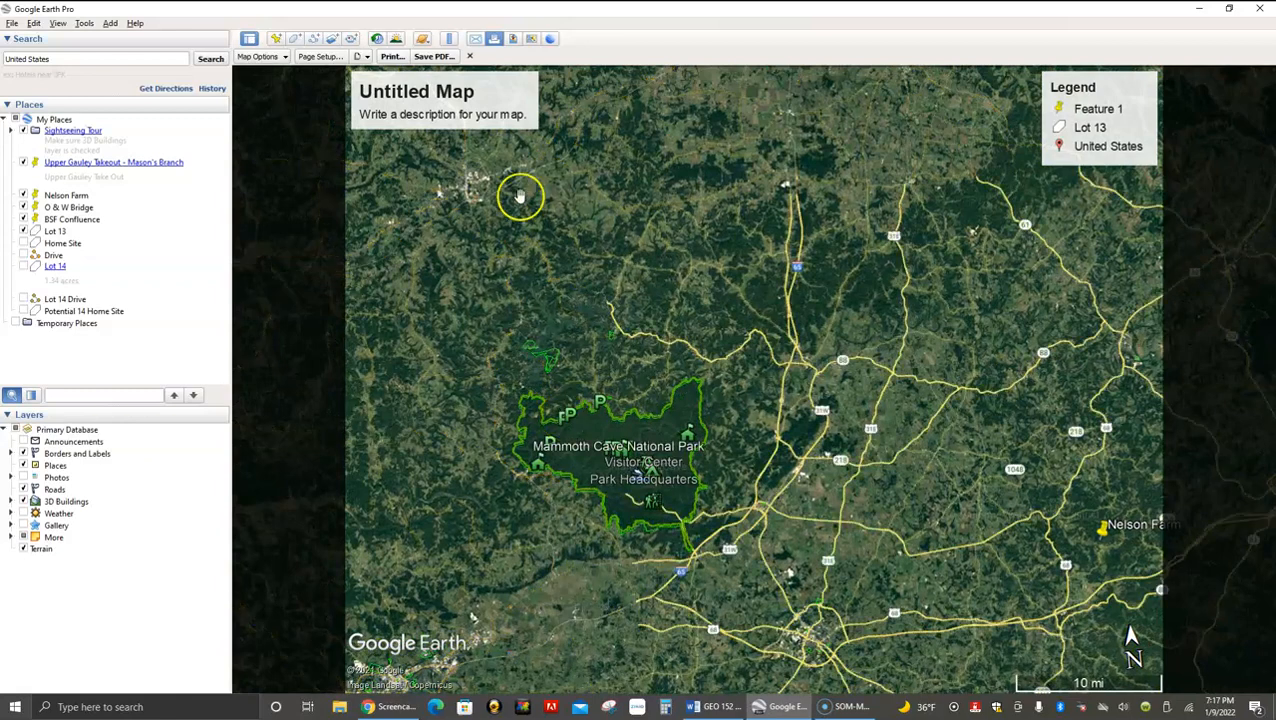
double_click(421, 95)
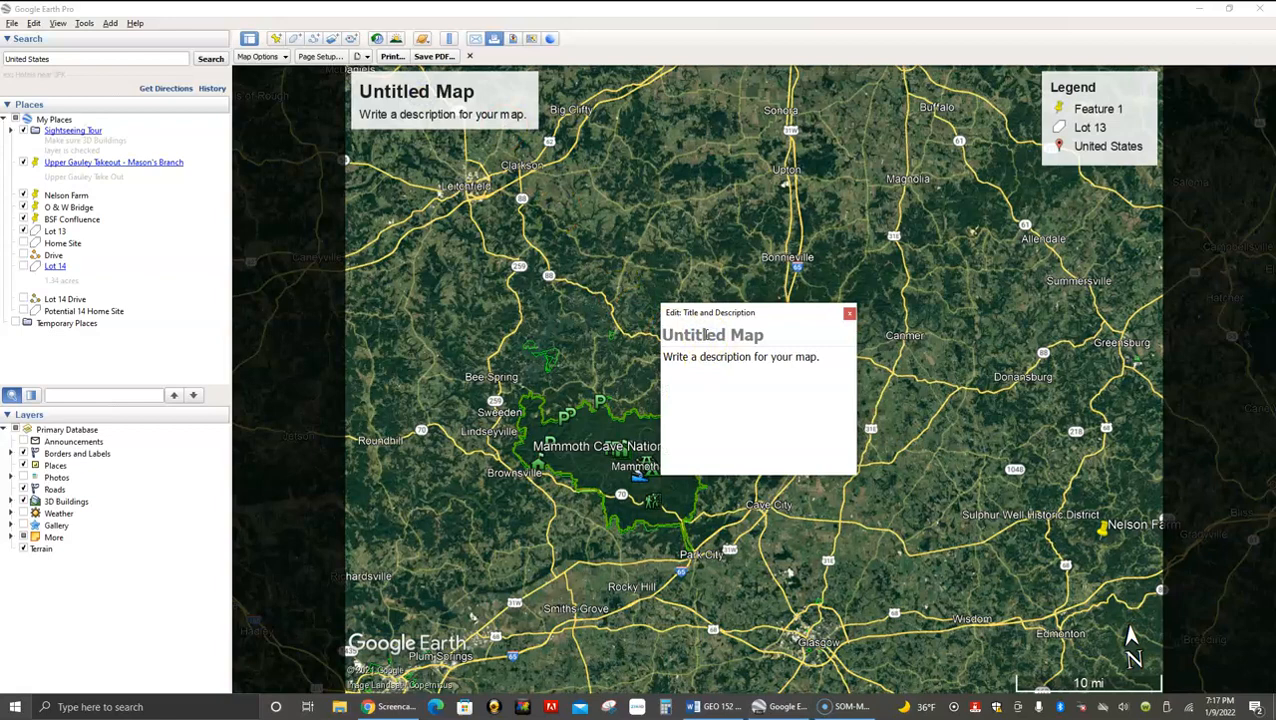
type("Mammoth Cave")
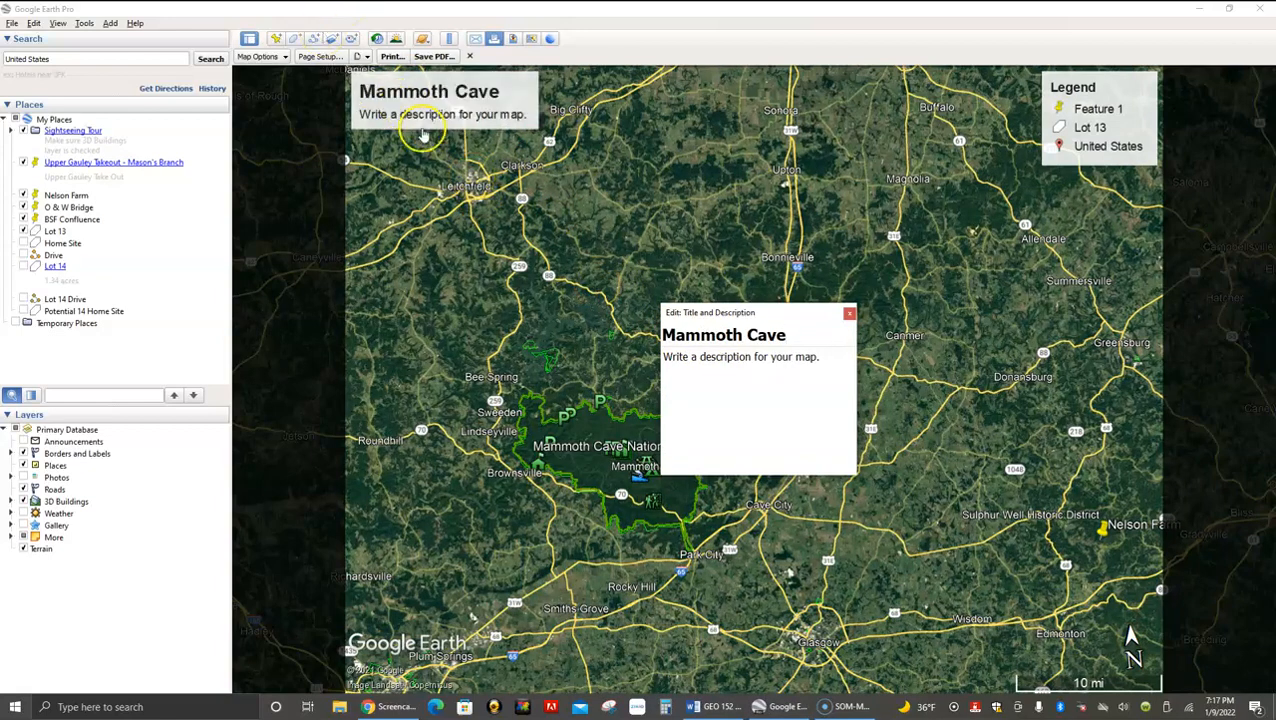
left_click(713, 364)
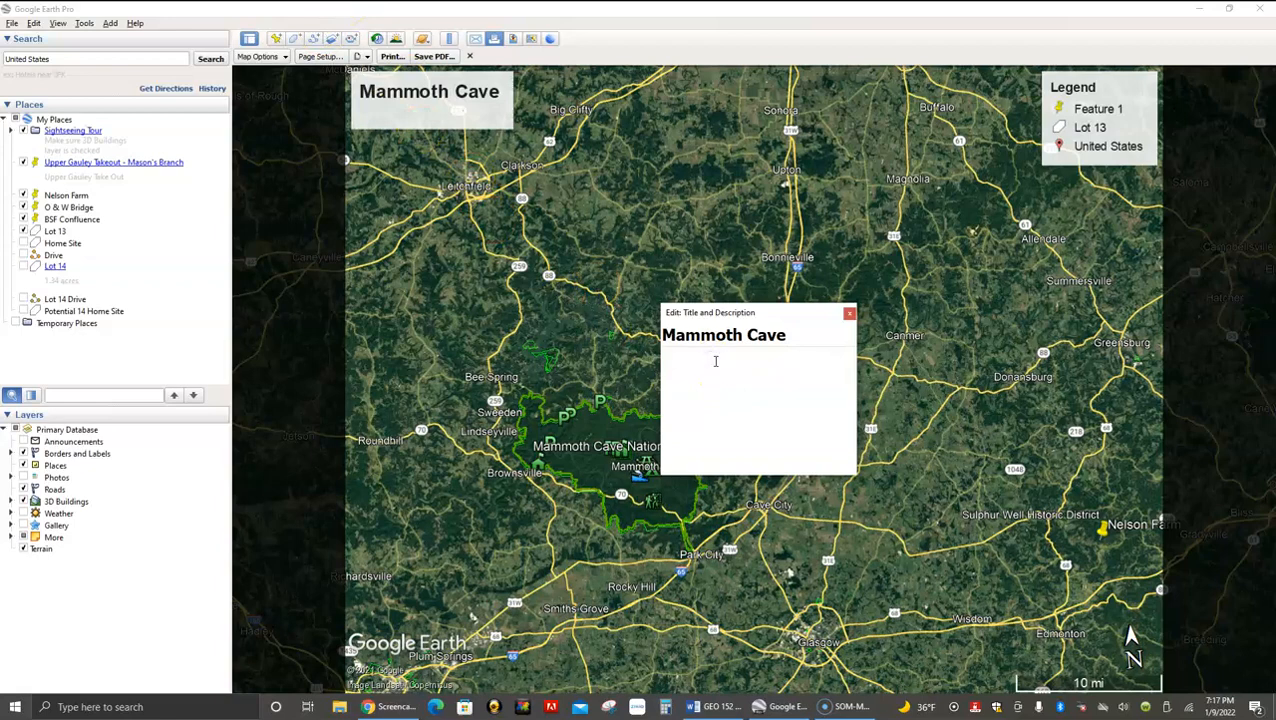
Step: Open the print map's legend for editing, and leave the print layout
left_click(1100, 148)
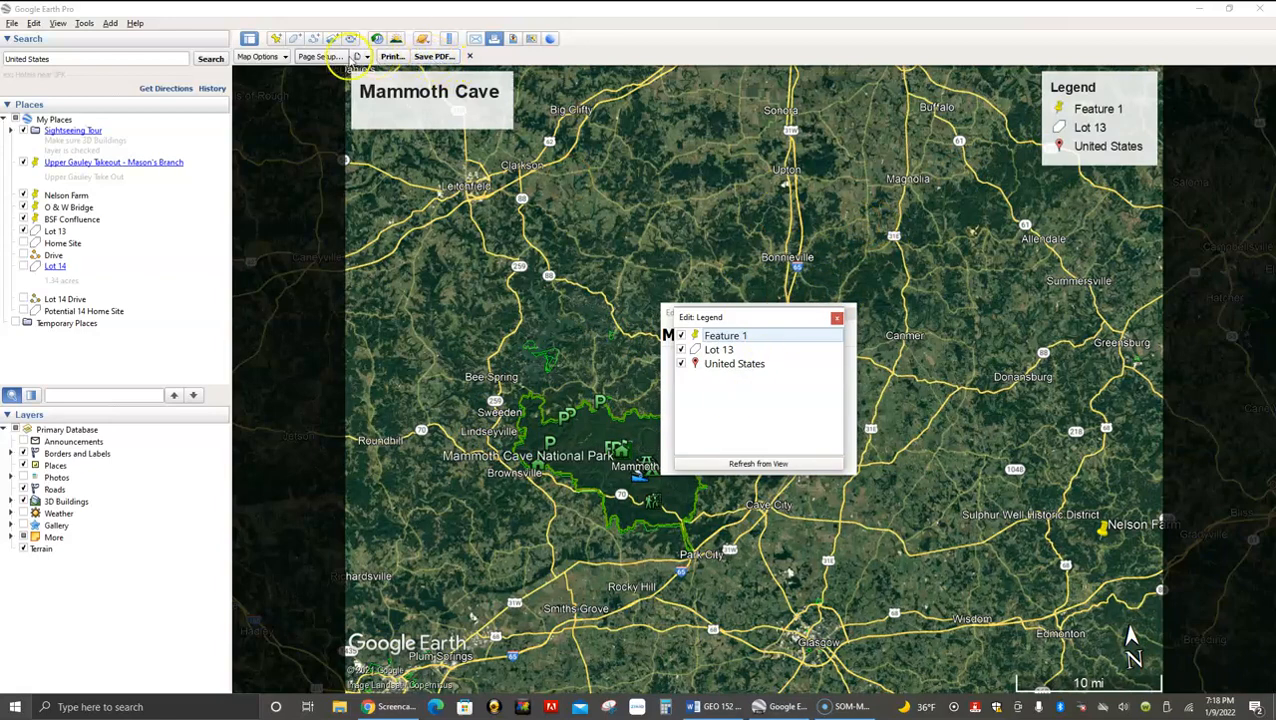
left_click(469, 57)
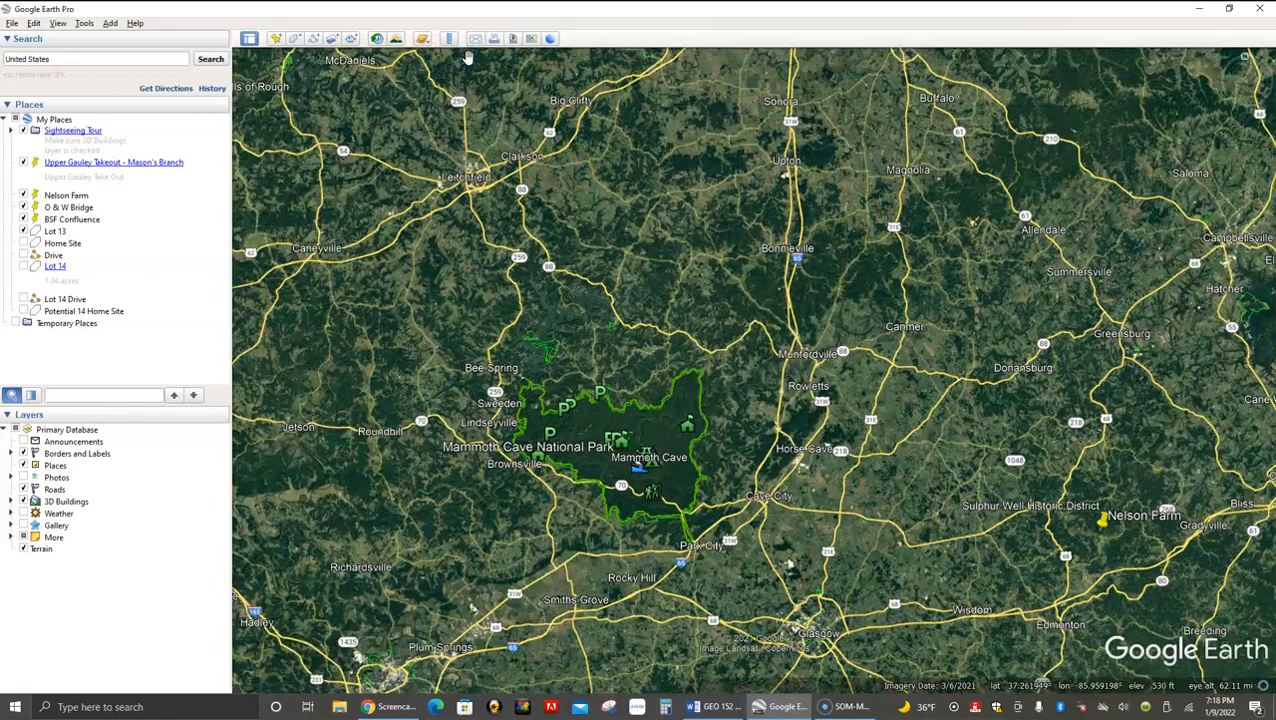
Step: Fly to the saved Lot 13 polygon and bring it into close view
scroll(550, 354, "down", 2)
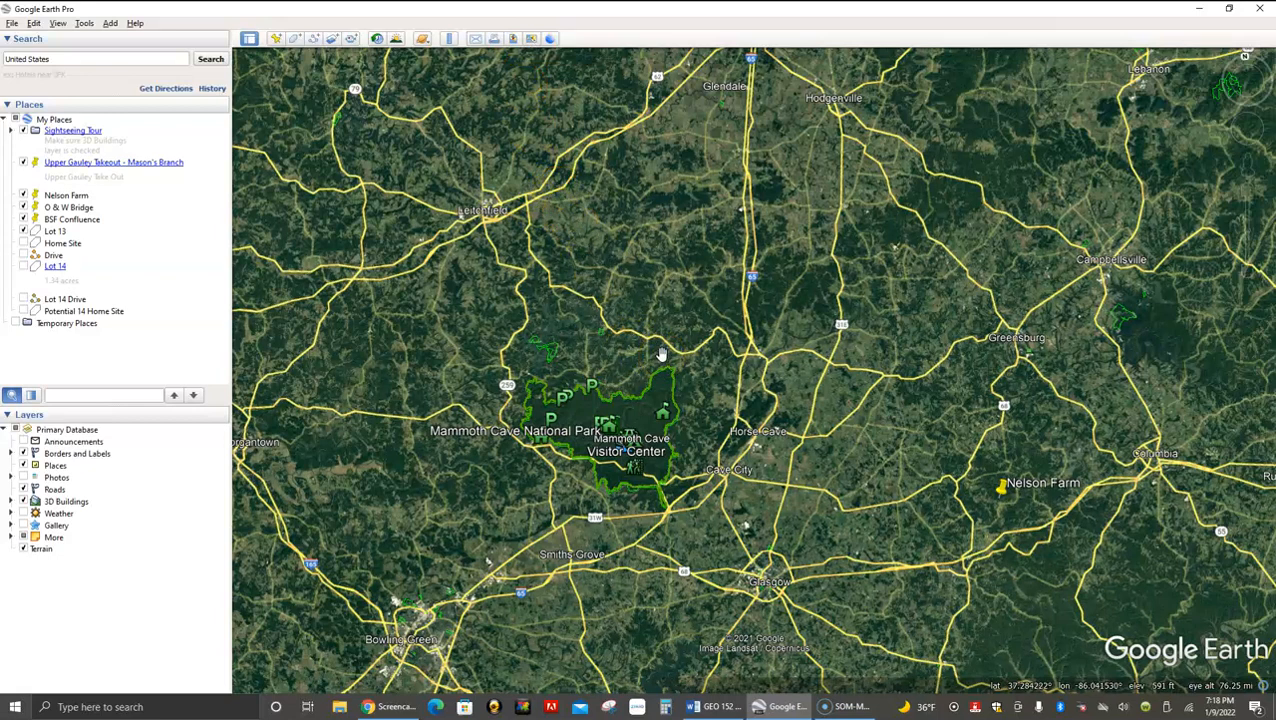
scroll(683, 452, "down", 4)
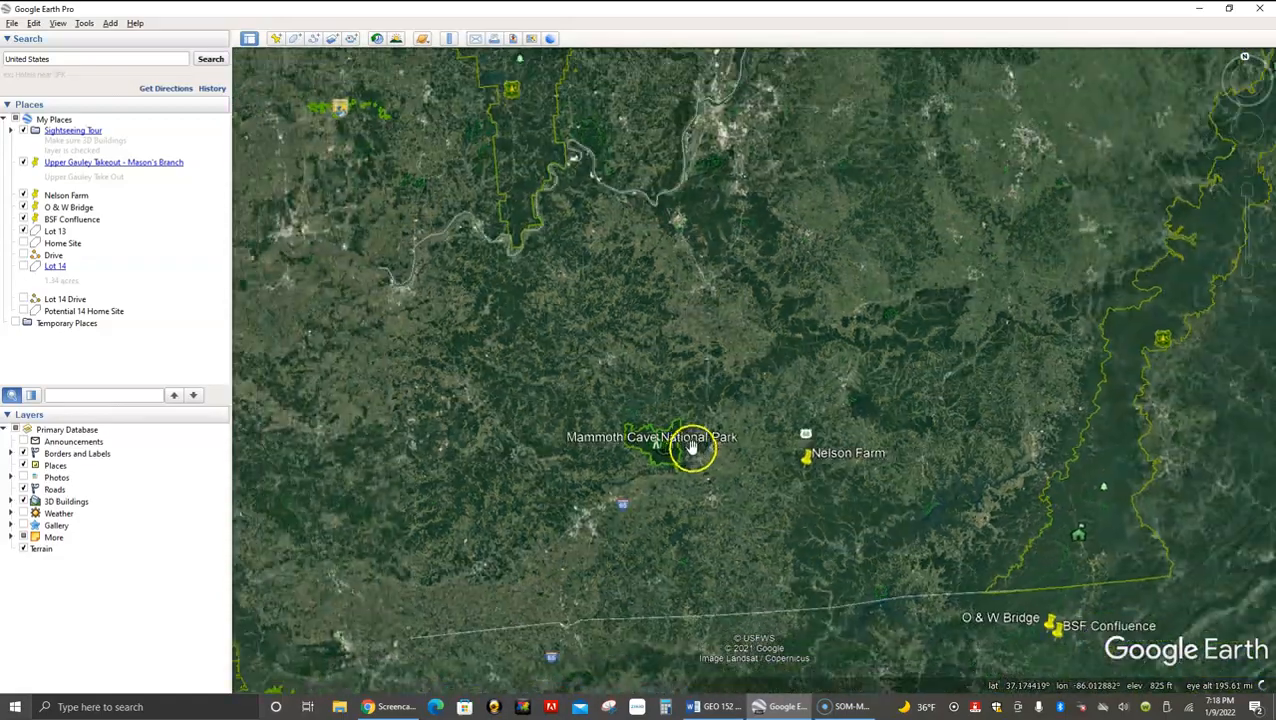
left_click_drag(767, 502, 689, 373)
left_click_drag(815, 468, 718, 441)
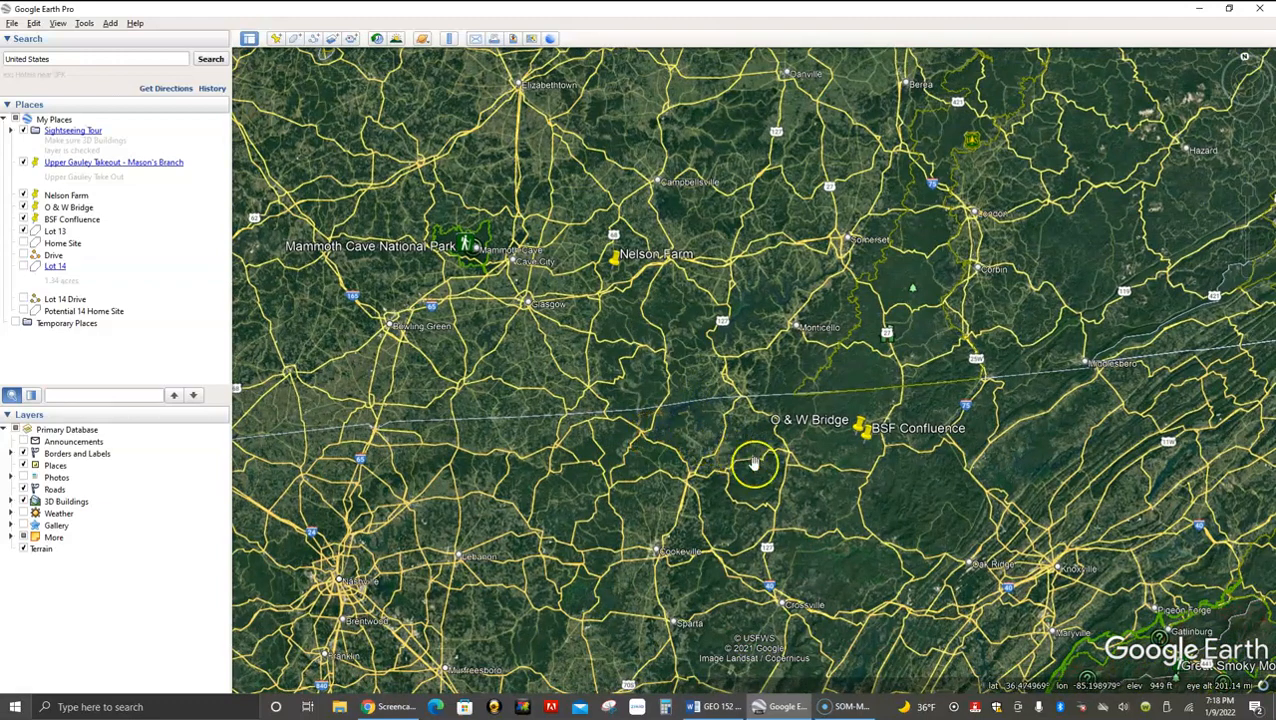
left_click_drag(763, 487, 678, 418)
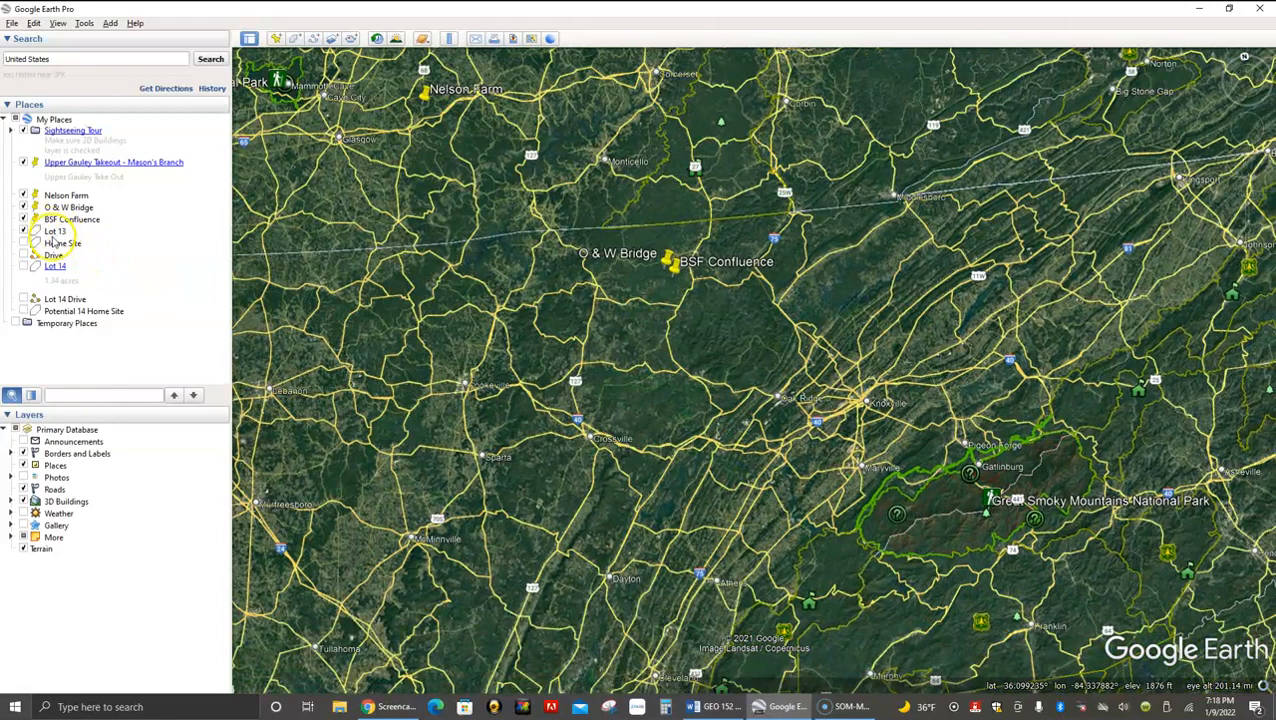
left_click(56, 231)
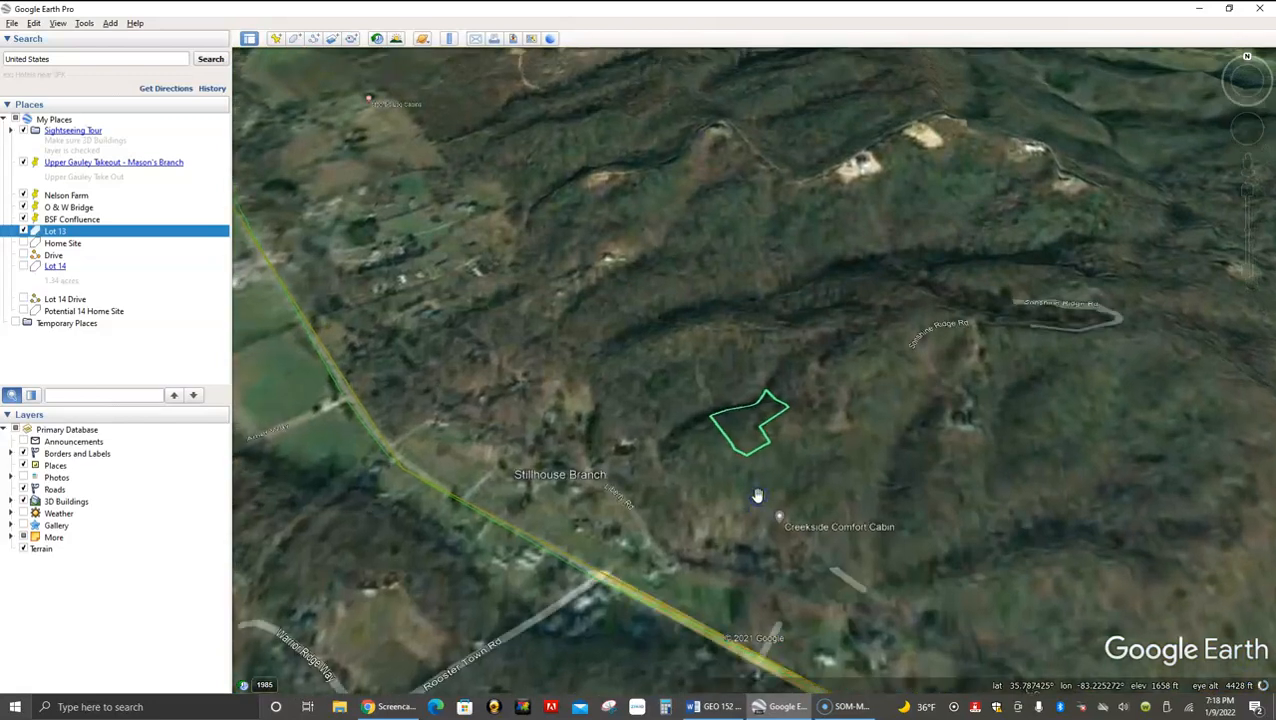
scroll(757, 496, "up", 3)
left_click_drag(712, 476, 734, 511)
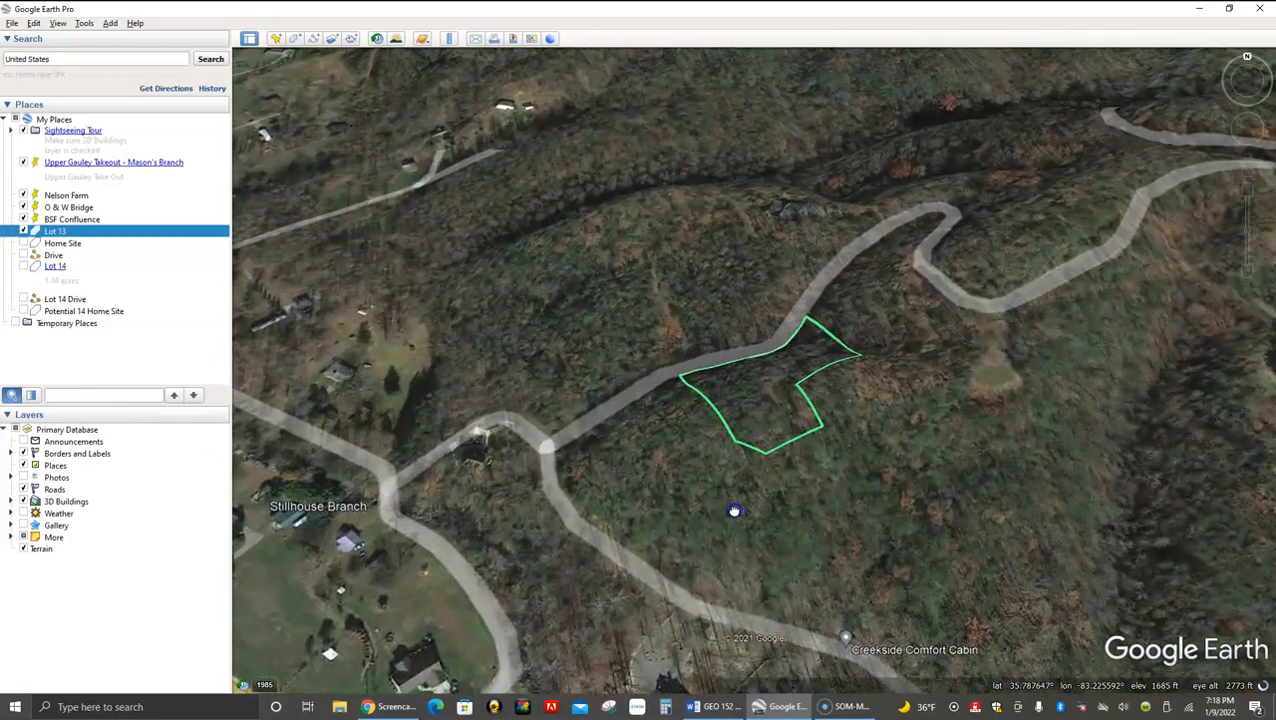
scroll(731, 502, "up", 2)
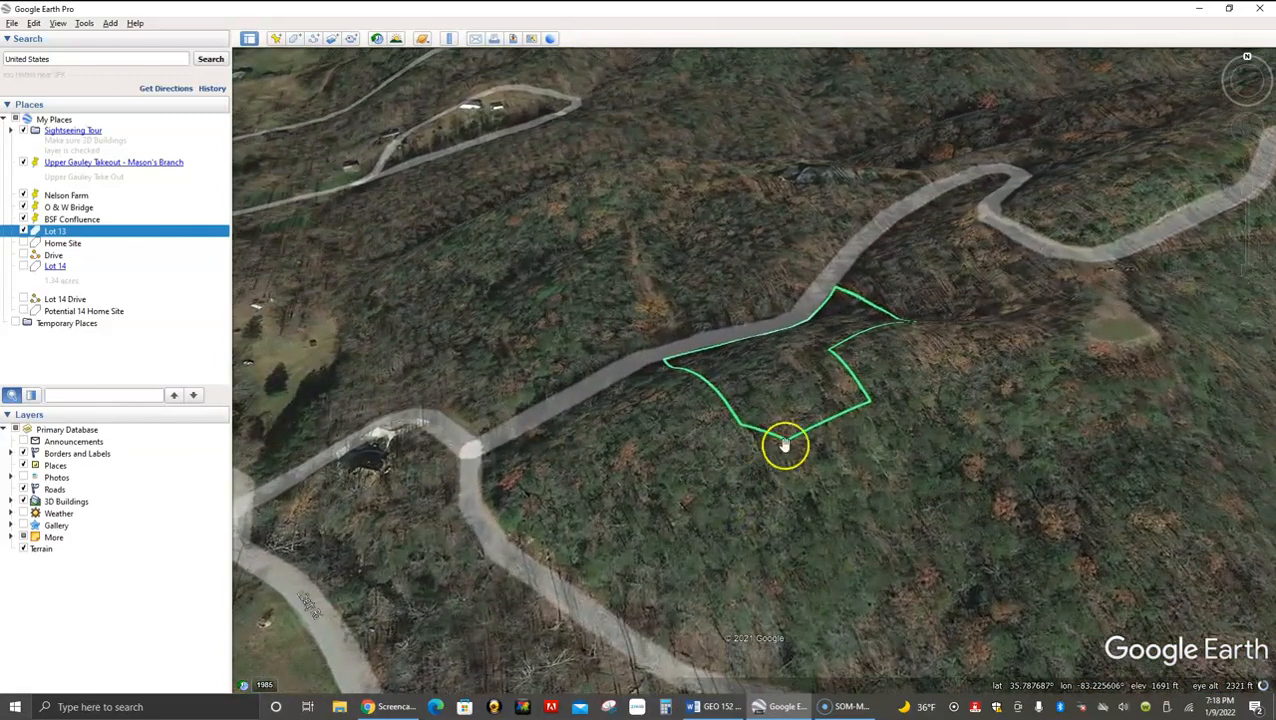
Step: Examine the terrain around Lot 13 from different compass directions
mouse_move(1246, 57)
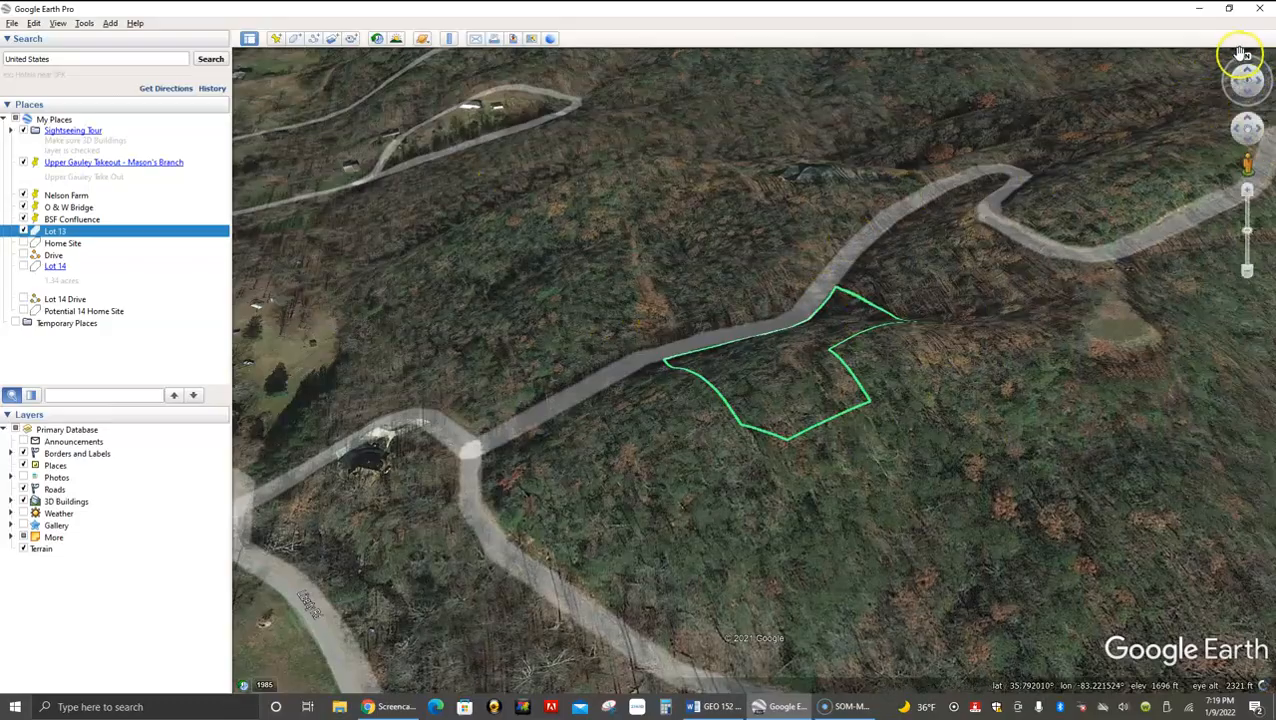
left_click_drag(1246, 57, 1133, 89)
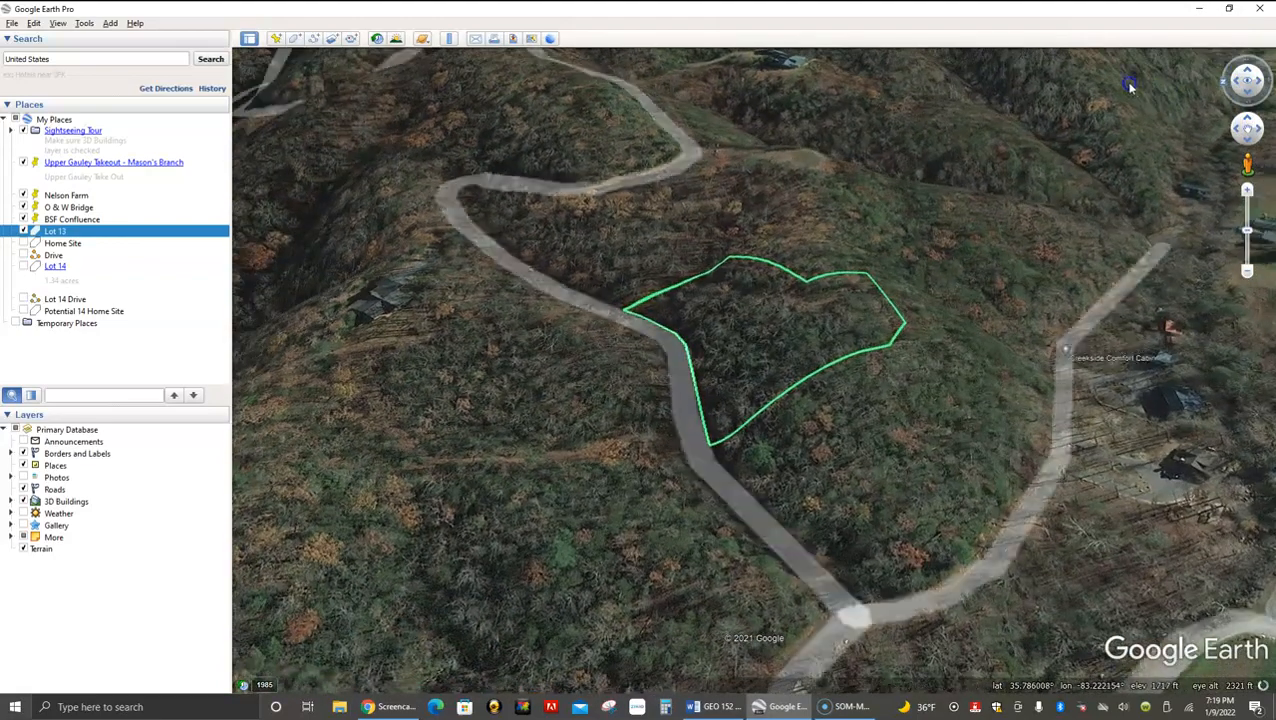
left_click_drag(945, 208, 872, 275)
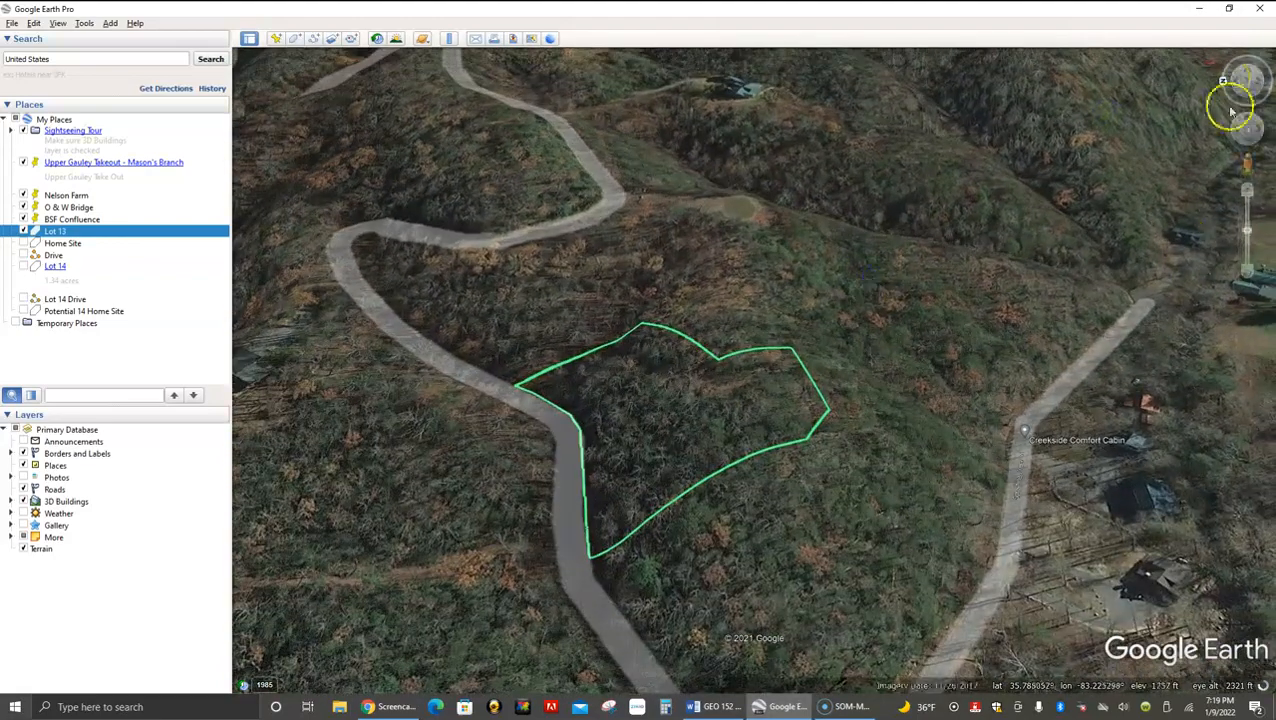
left_click(1223, 80)
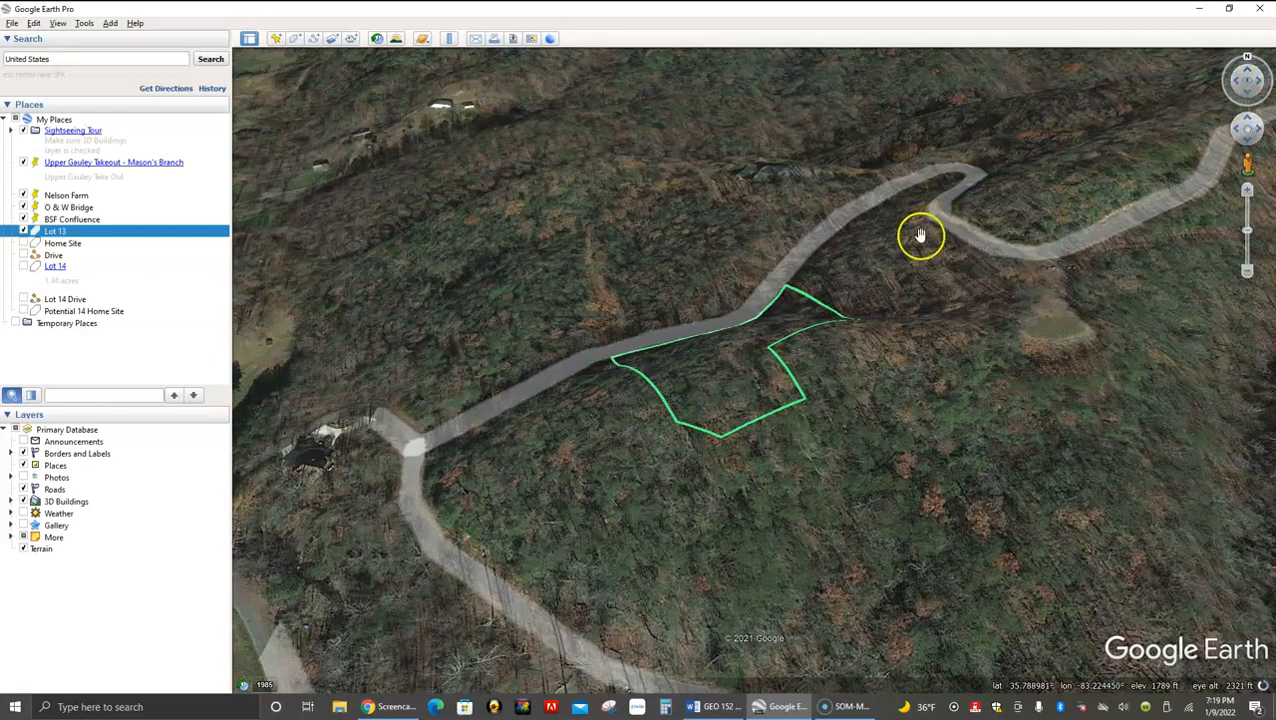
left_click_drag(926, 379, 724, 339)
left_click_drag(644, 359, 564, 362)
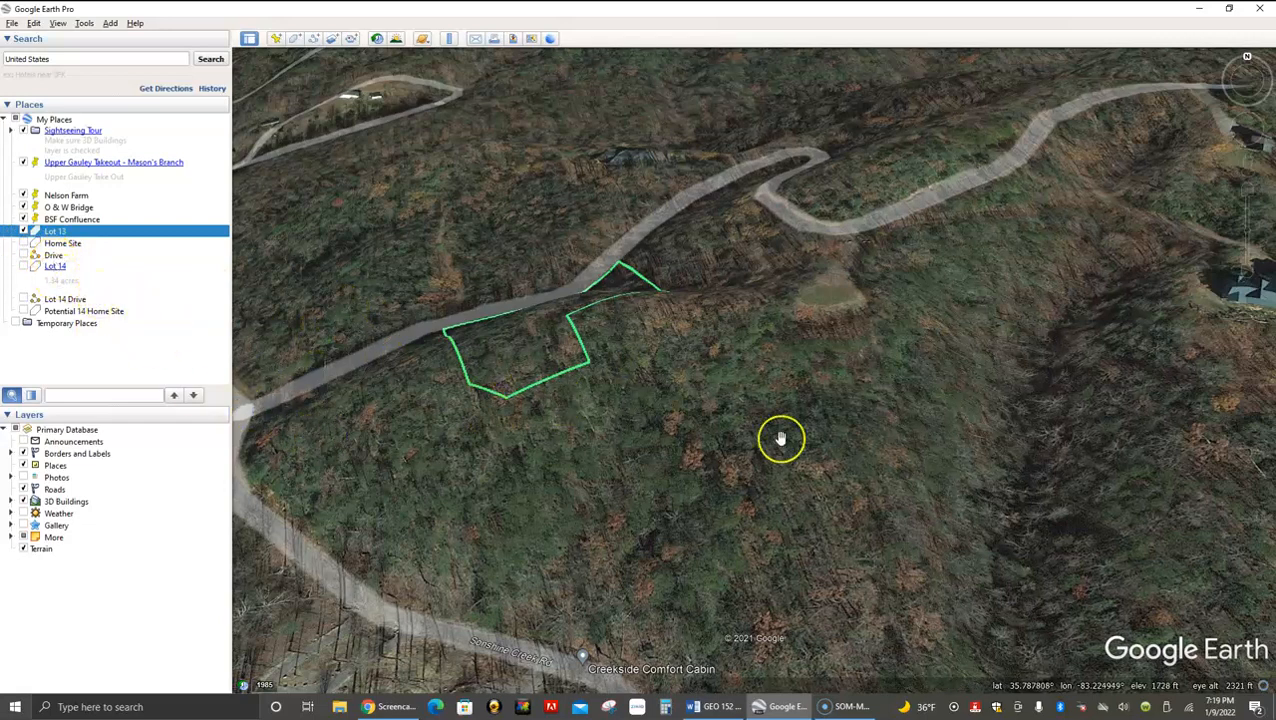
mouse_move(1246, 60)
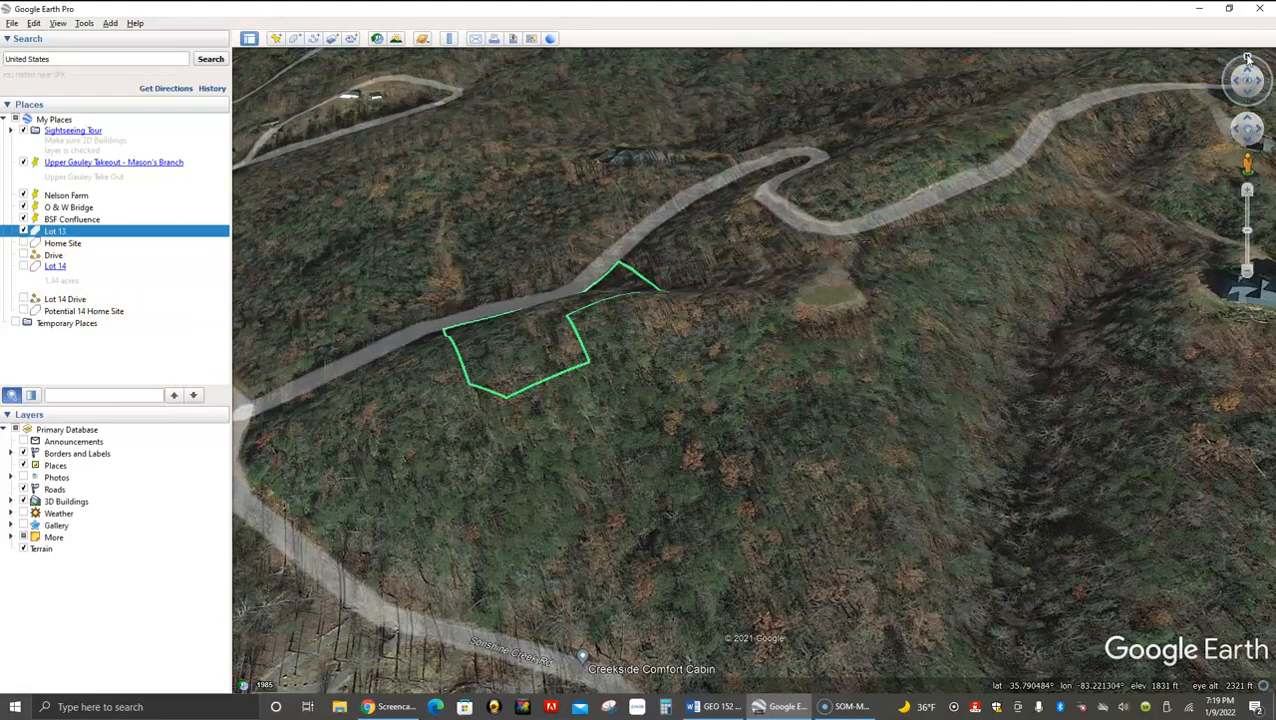
left_click_drag(1238, 63, 1214, 78)
left_click_drag(798, 415, 785, 293)
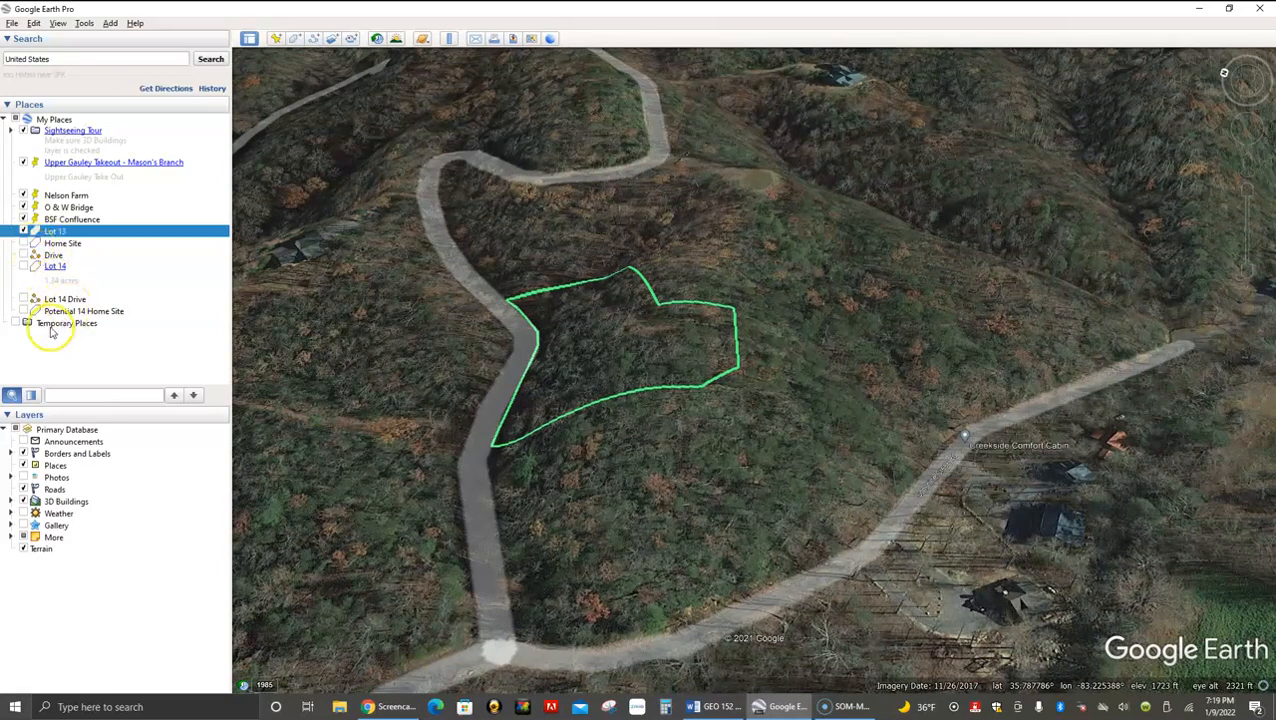
Step: Show the saved Home Site polygon and Drive path on Lot 13
left_click(23, 243)
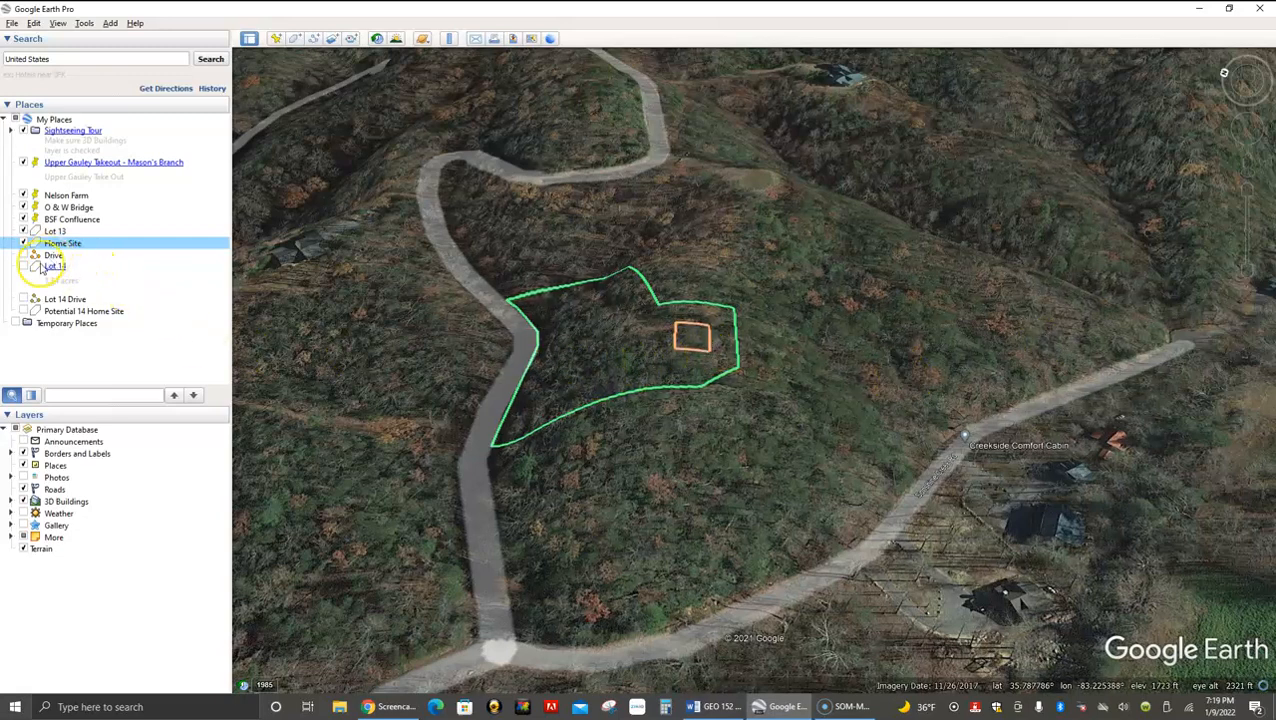
left_click(28, 256)
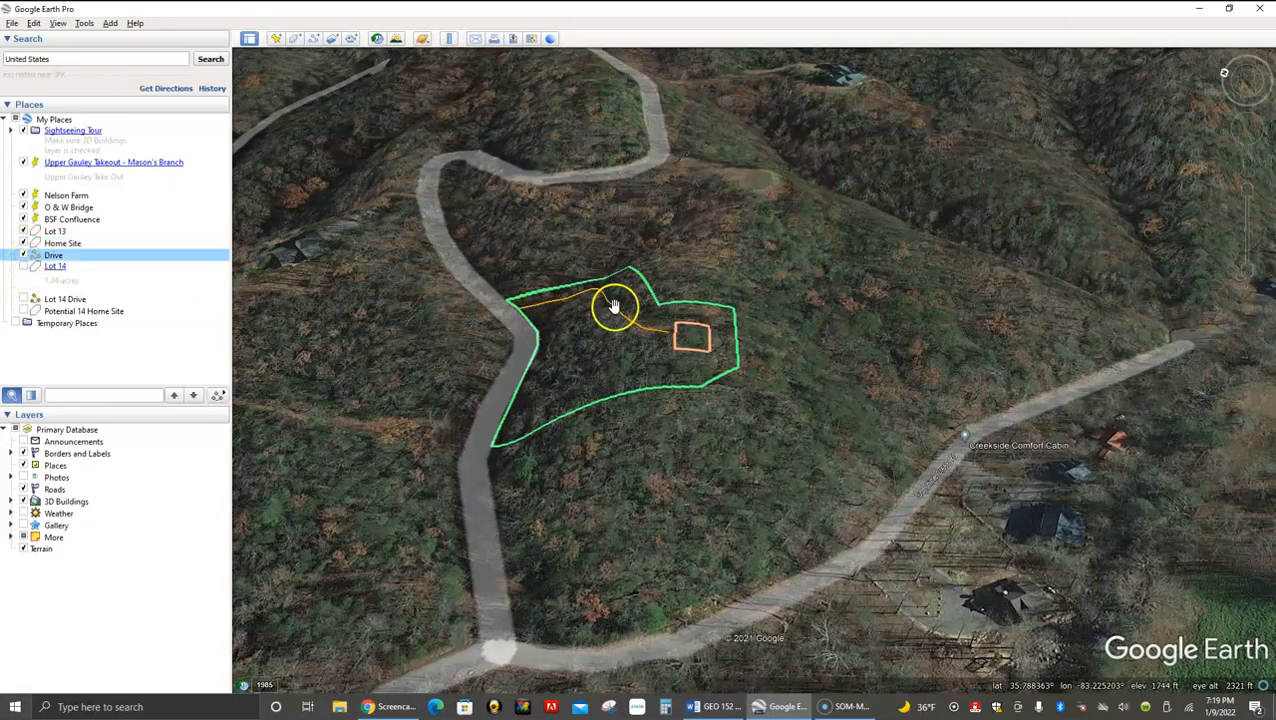
mouse_move(713, 437)
left_mouse_down()
mouse_move(849, 441)
mouse_move(698, 433)
left_mouse_up()
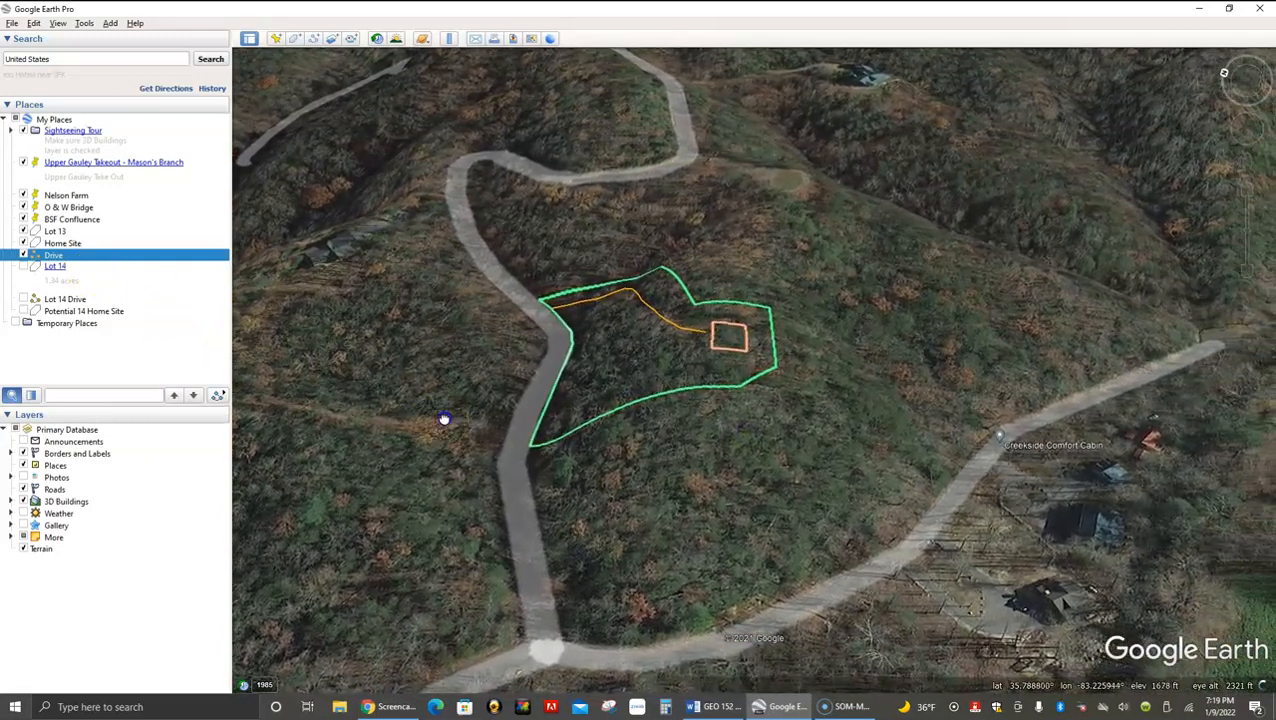
Step: Hide the Home Site and Drive, toggling Lot 13 off and back on to view the drive alone
left_click(23, 243)
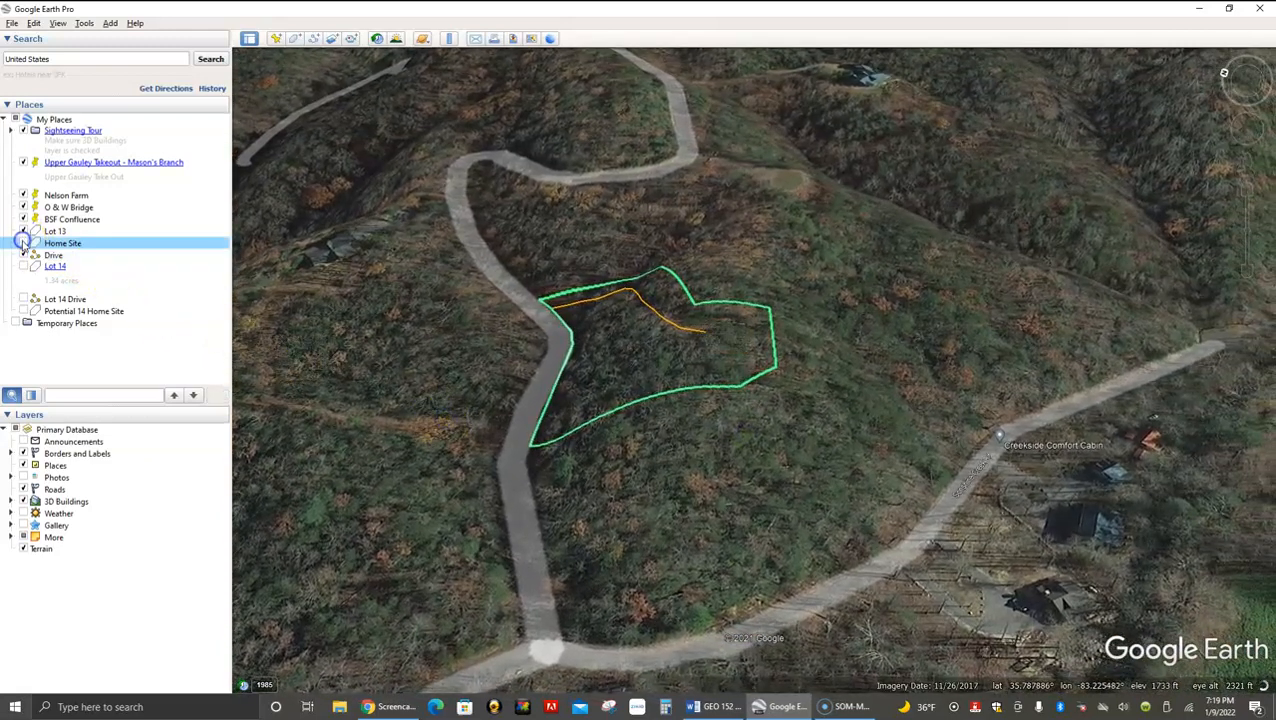
left_click(23, 231)
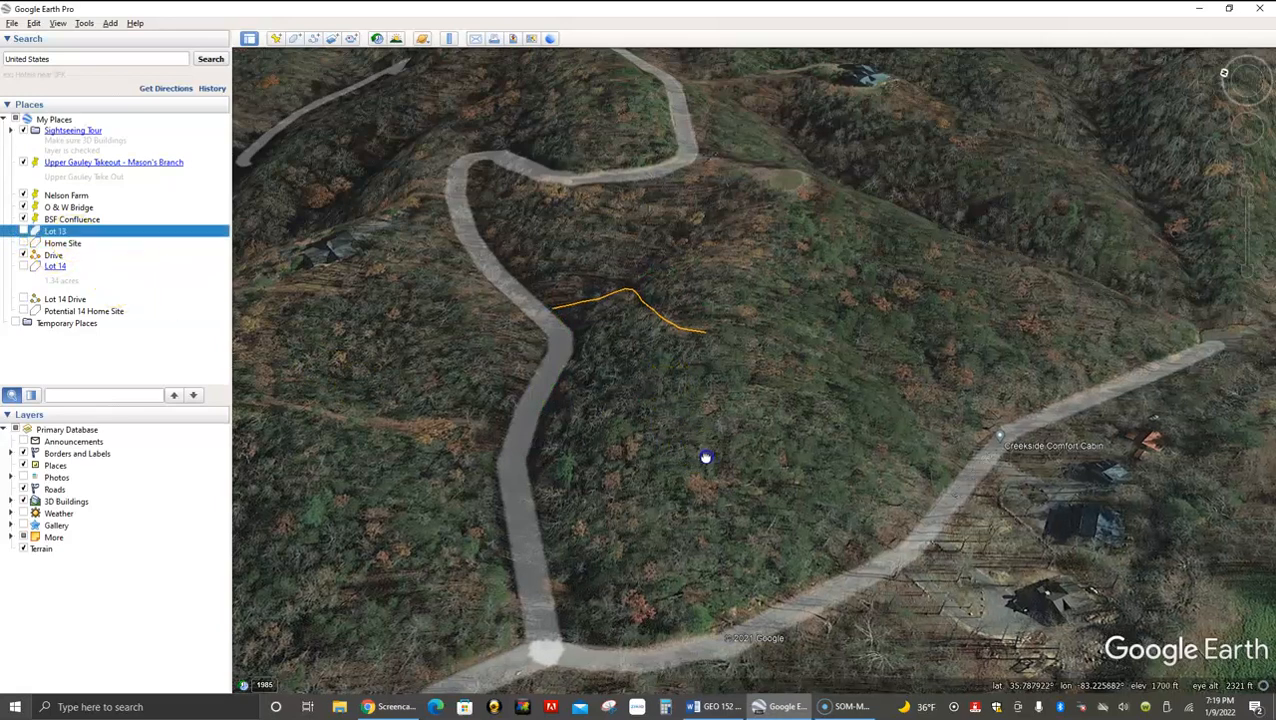
left_click_drag(703, 456, 672, 474)
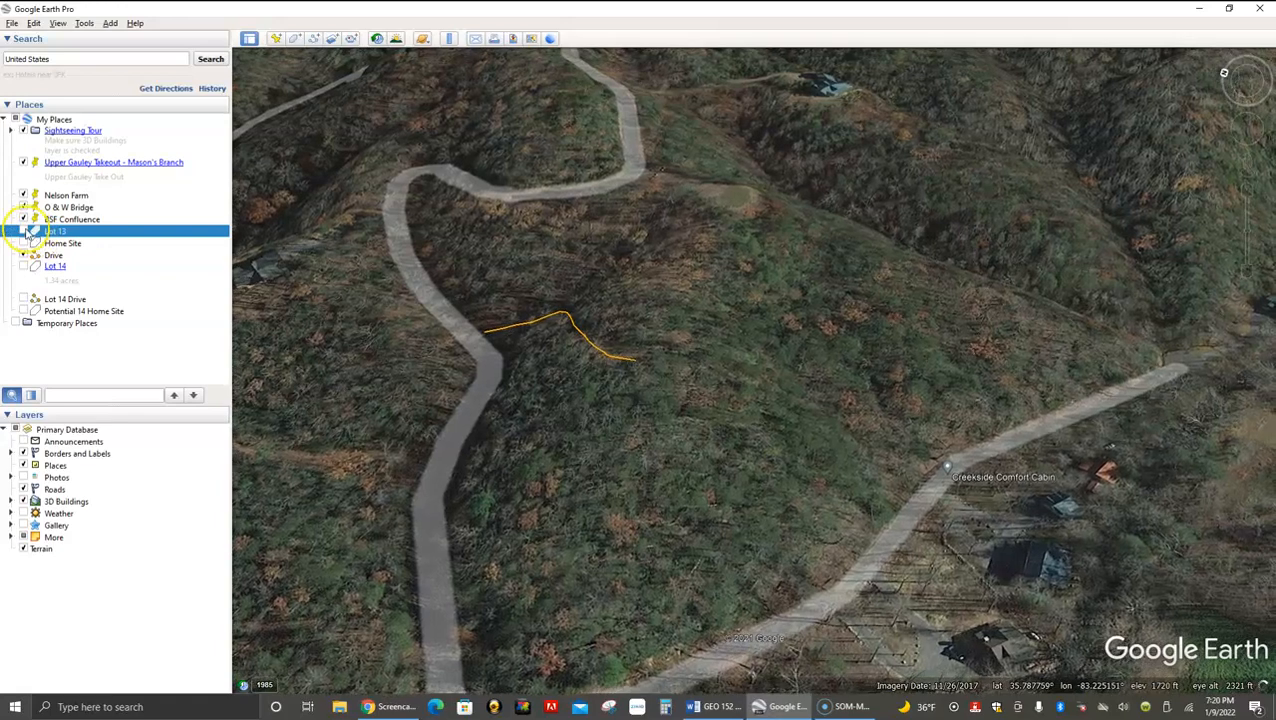
left_click(21, 229)
left_click(23, 255)
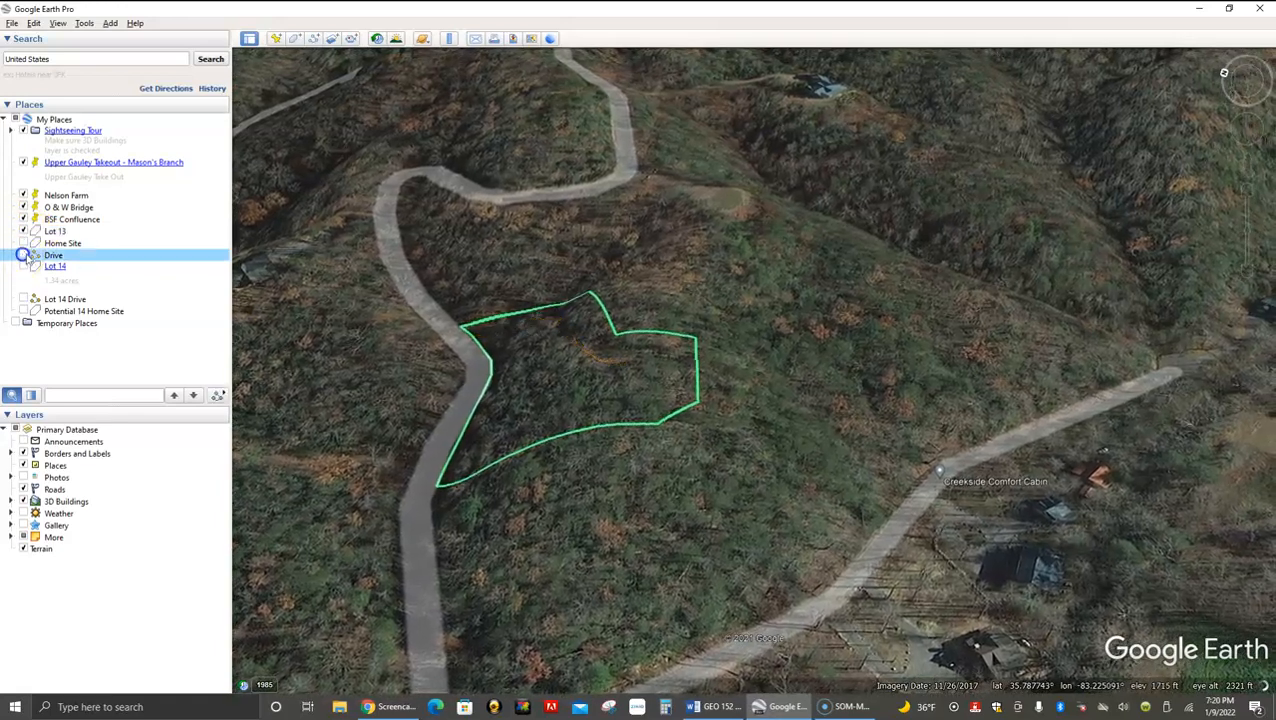
Step: Start a new polygon named Lot 100 east of Lot 13 and outline its west, south and east sides up to the road
left_click_drag(802, 398, 789, 464)
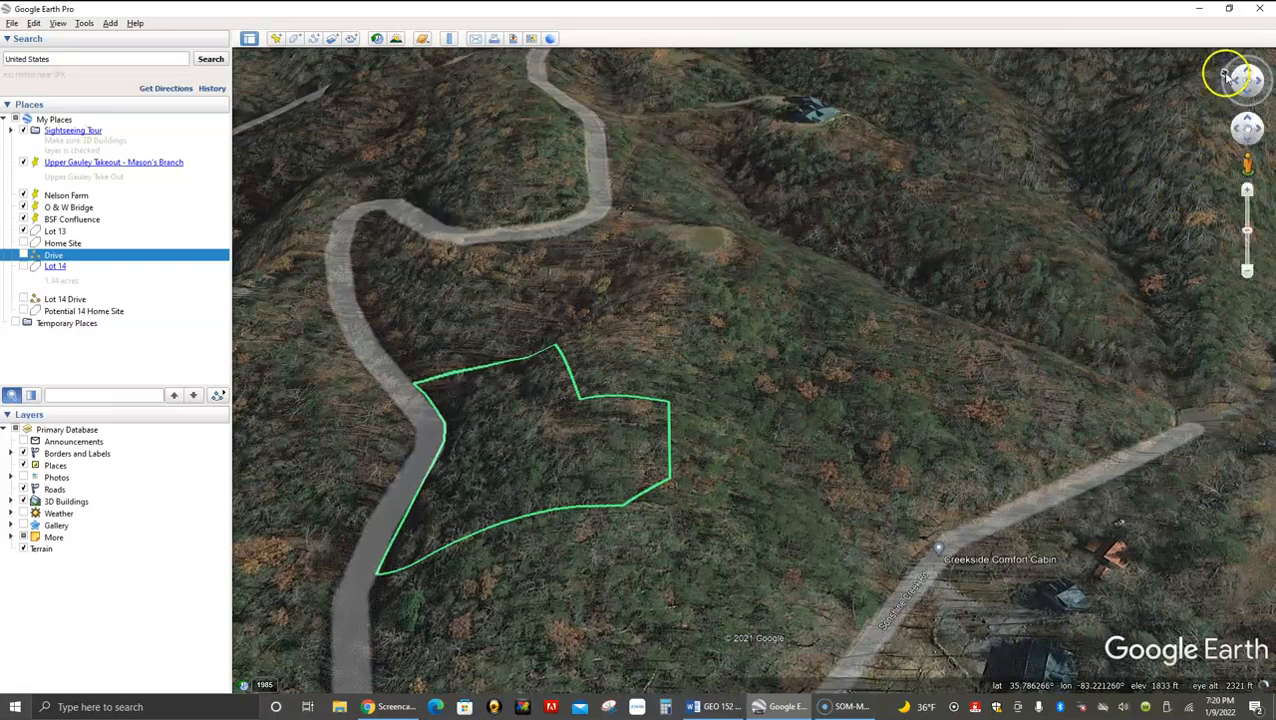
left_click_drag(1223, 74, 1243, 54)
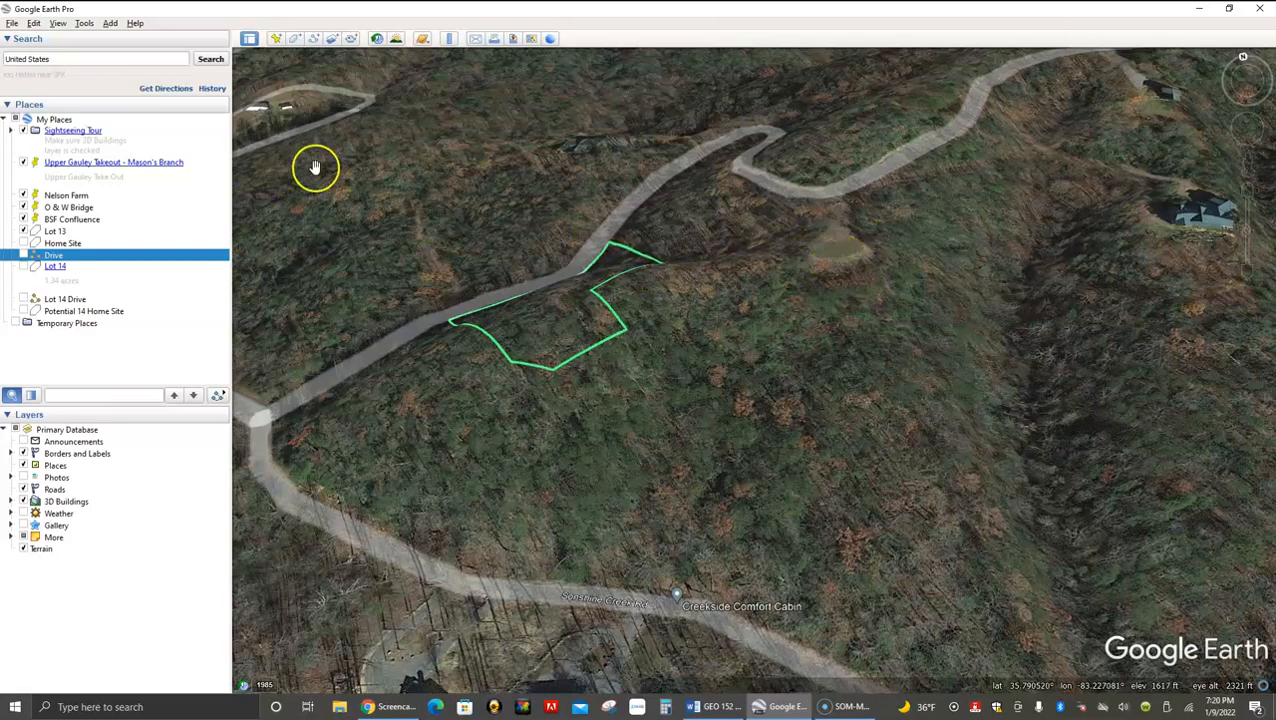
left_click(297, 40)
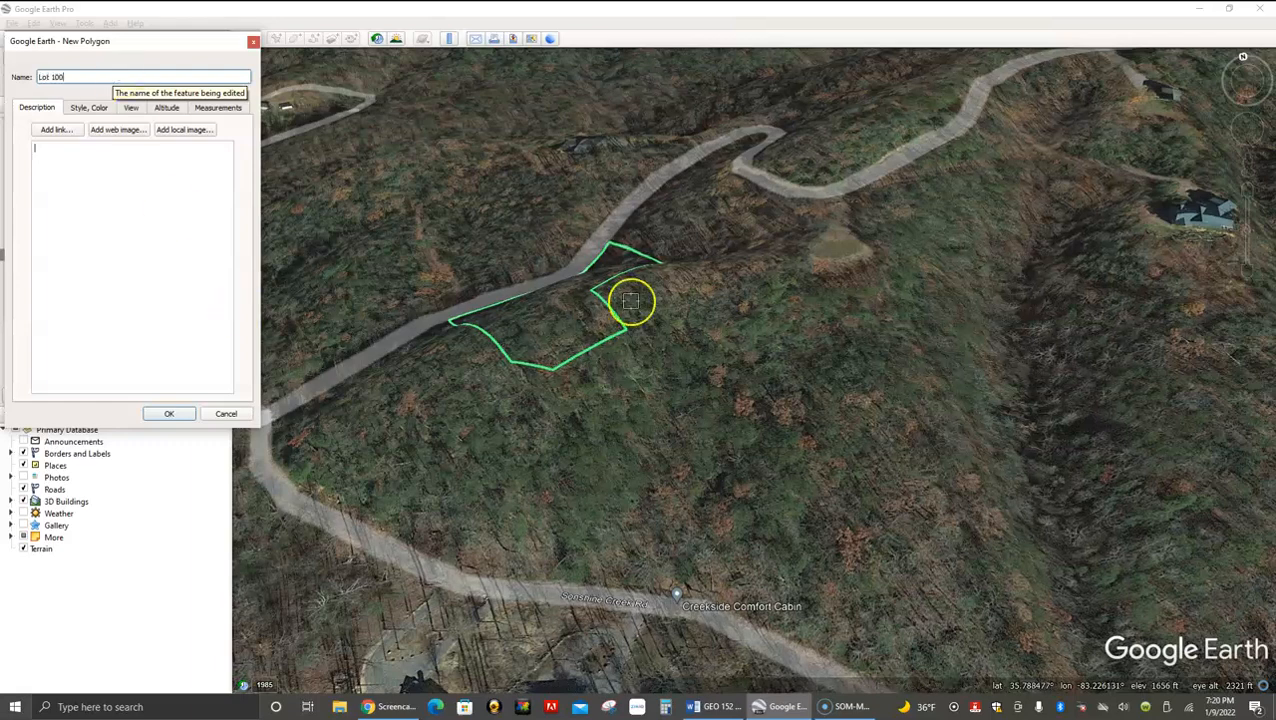
left_click(761, 186)
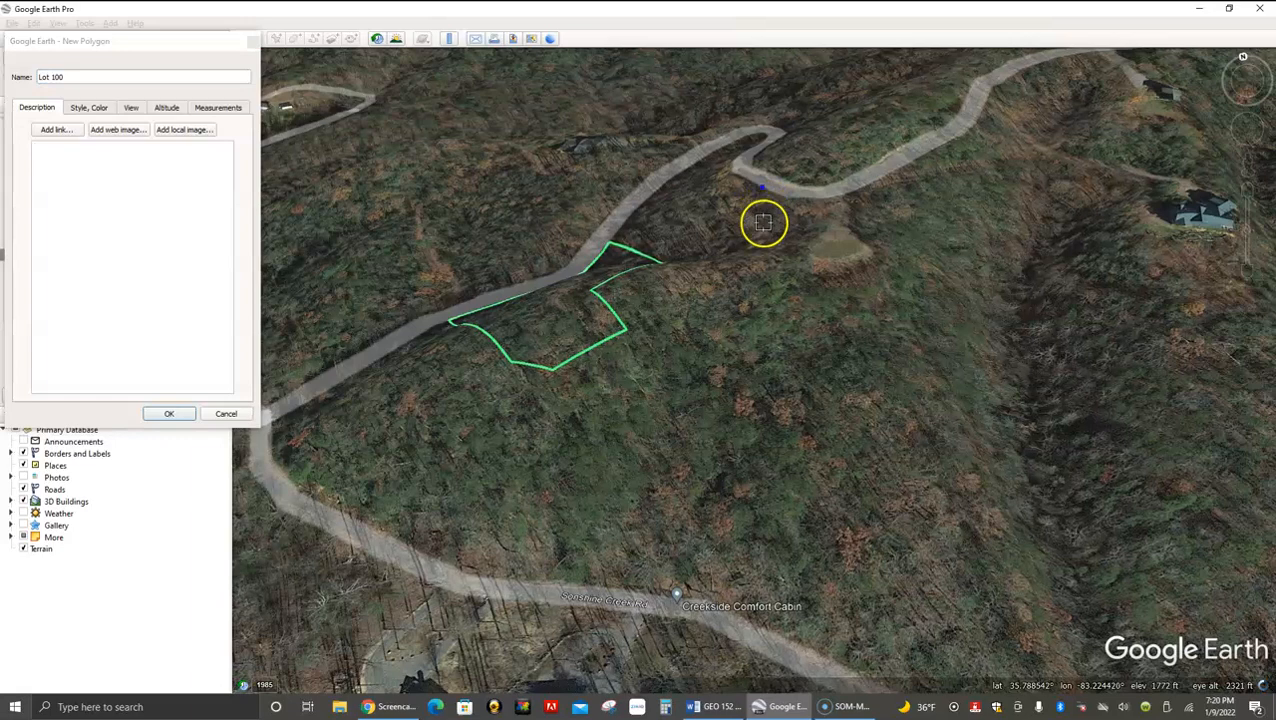
left_click(761, 324)
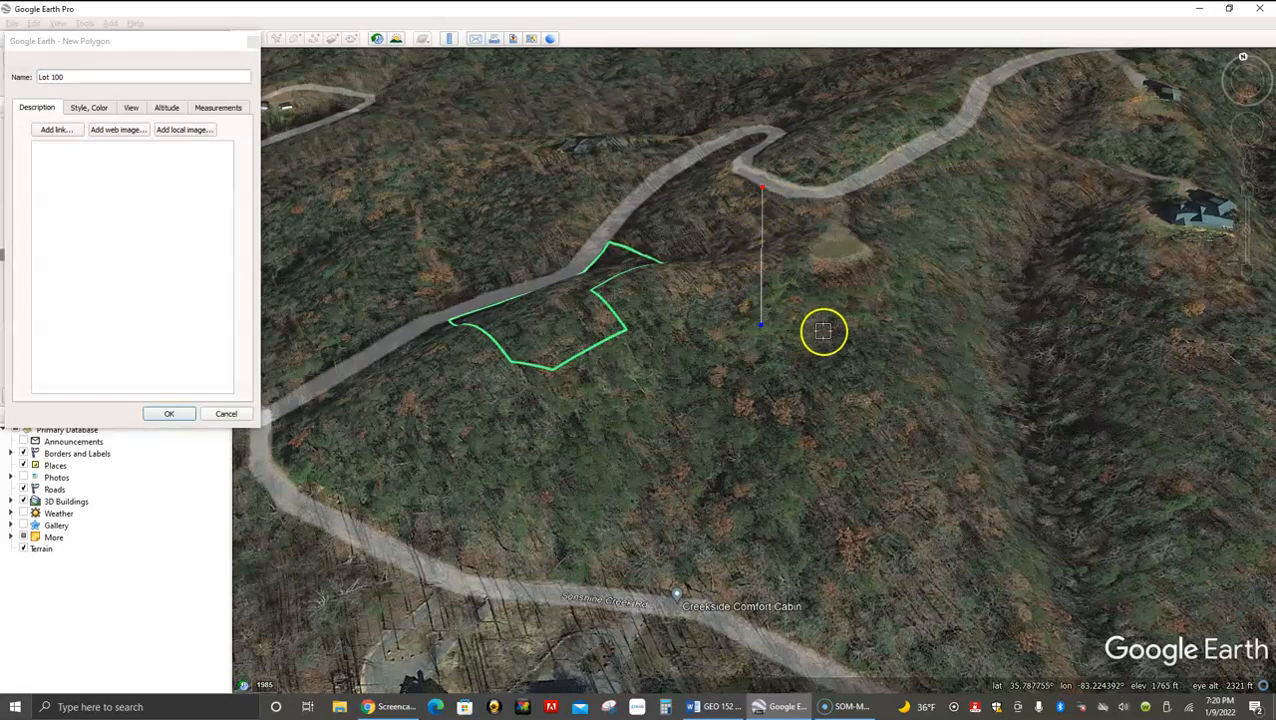
left_click(894, 325)
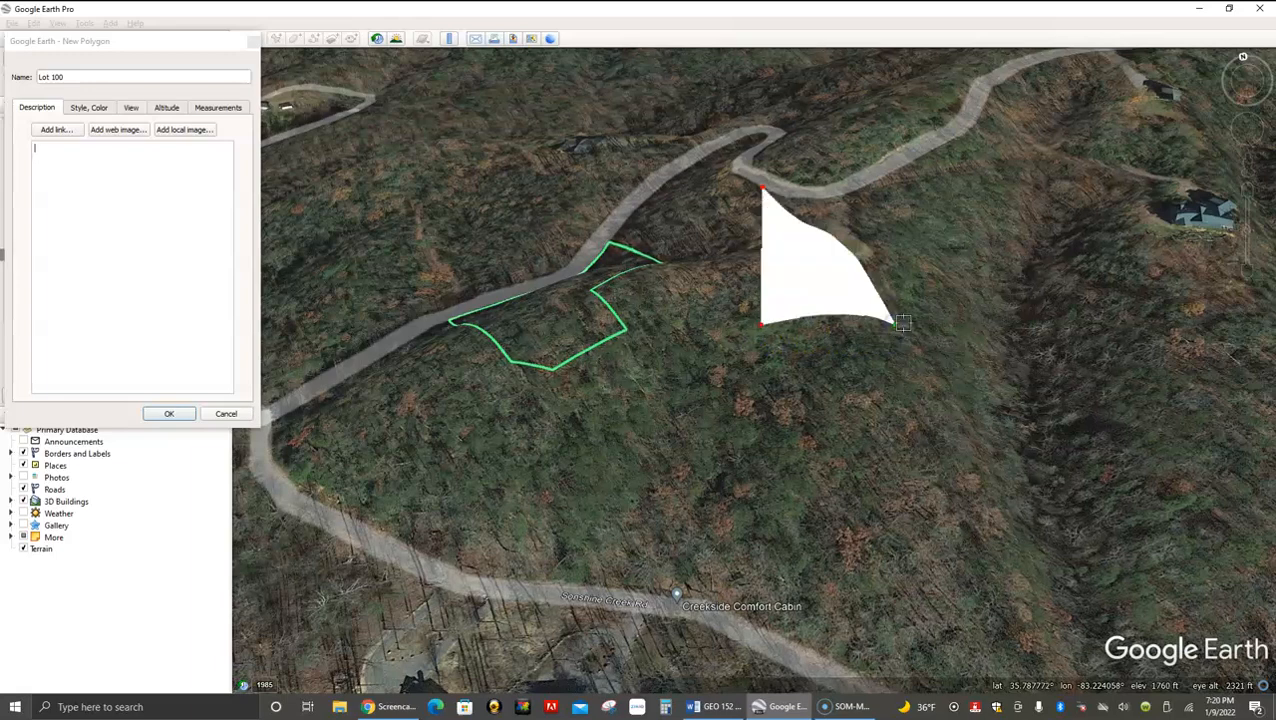
left_click(938, 319)
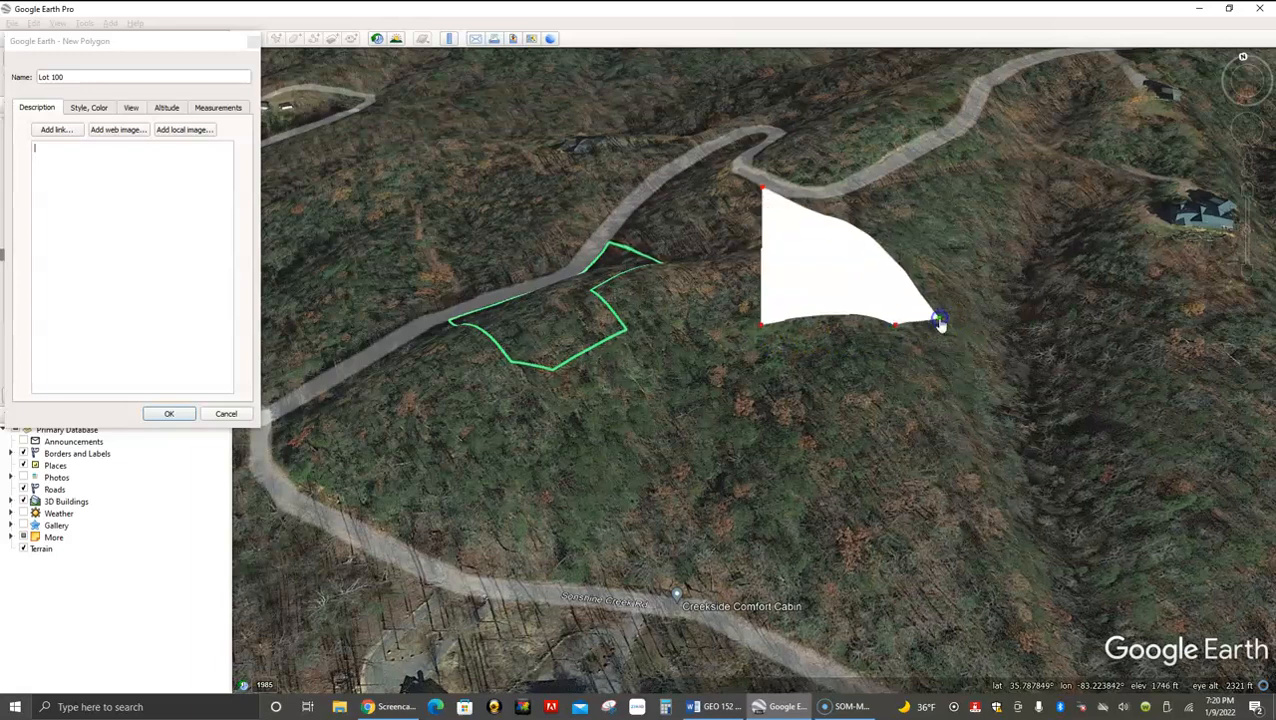
left_click(939, 233)
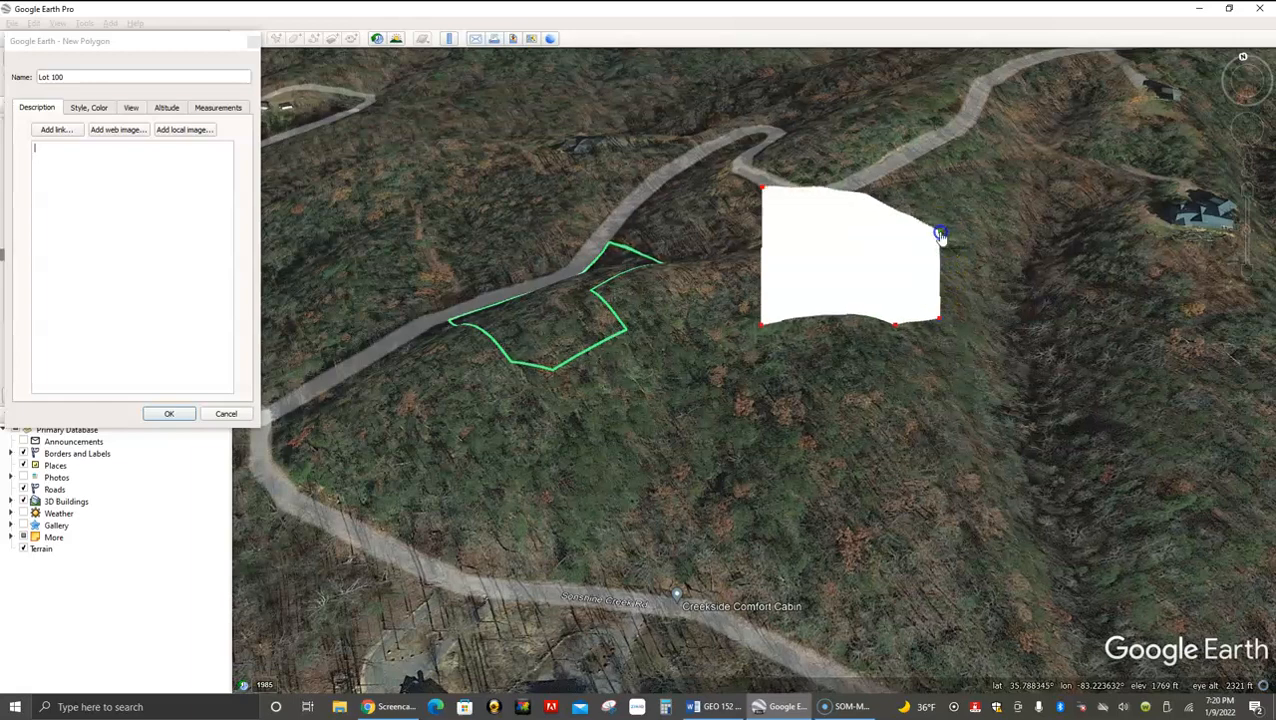
left_click(932, 181)
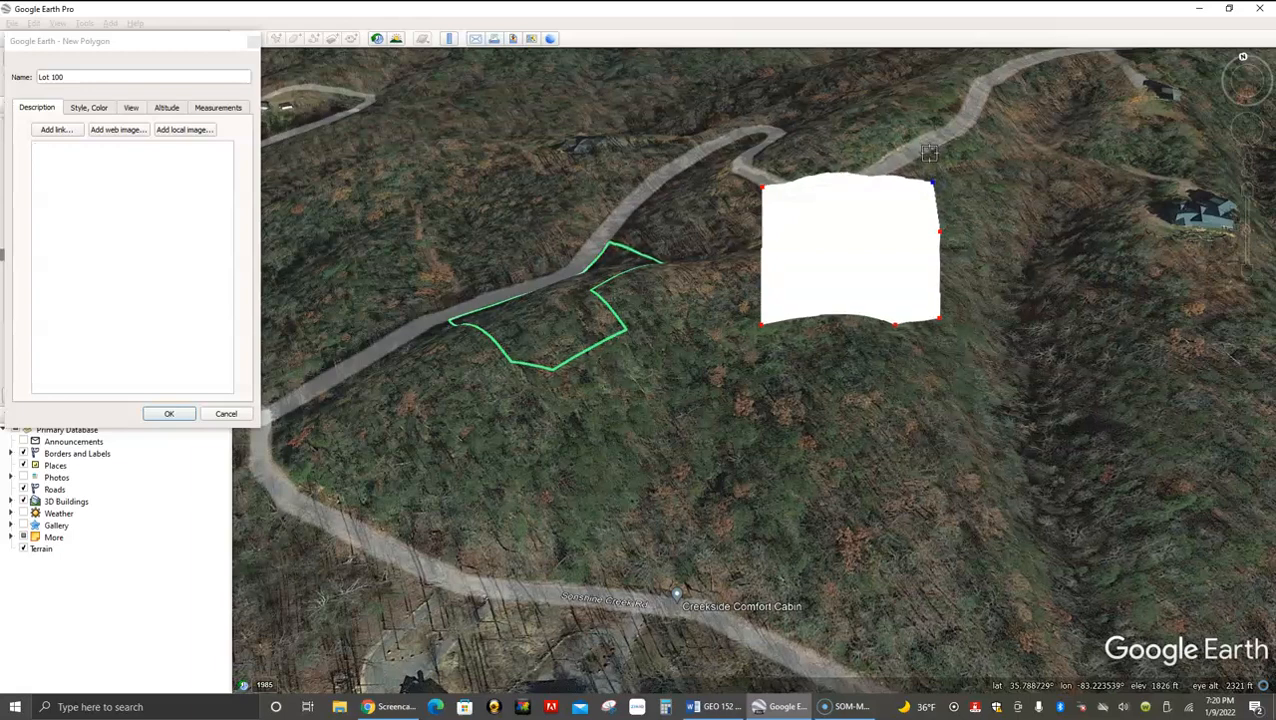
left_click(929, 154)
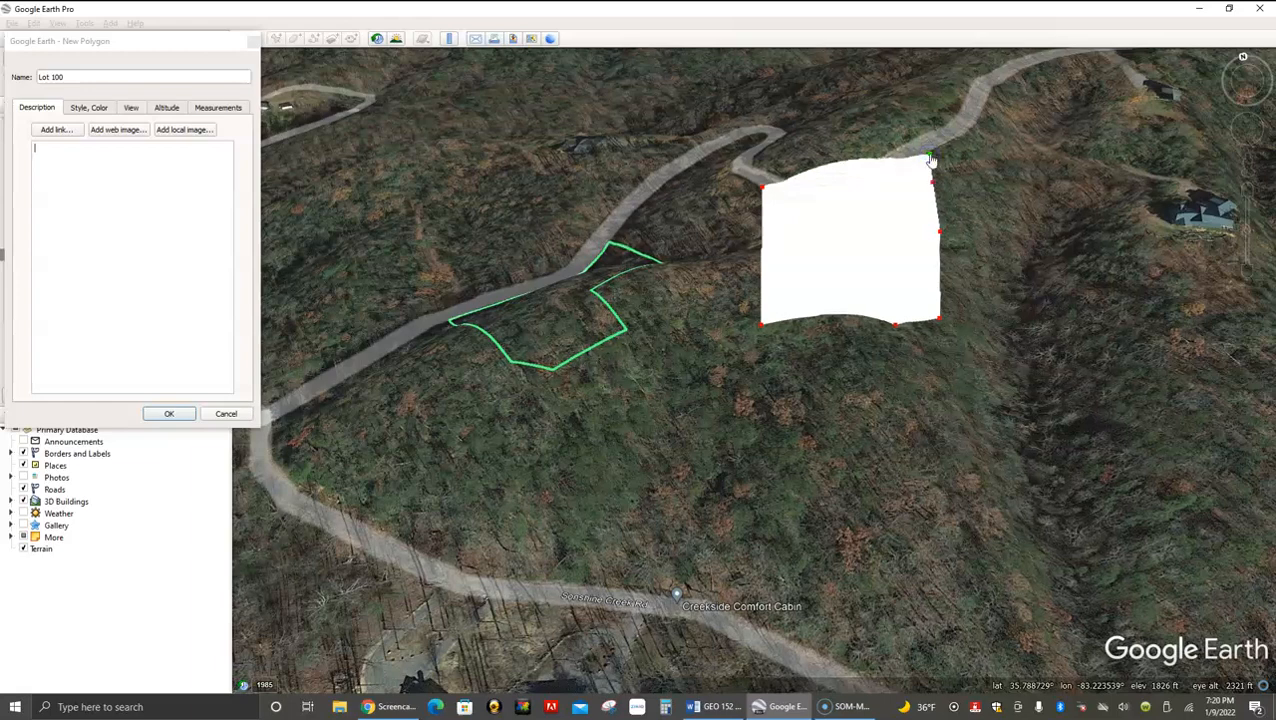
Step: Trace the north boundary of Lot 100 along the curved road edge back toward its starting corner
left_click(904, 161)
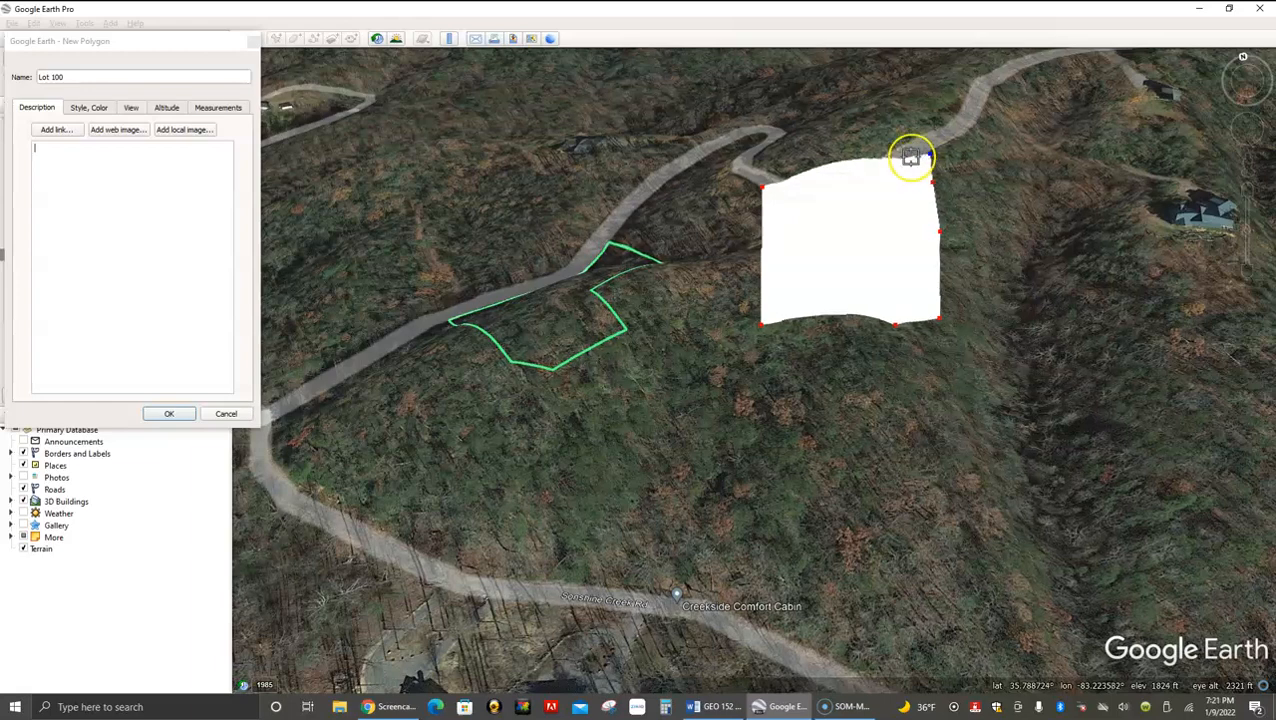
left_click(886, 171)
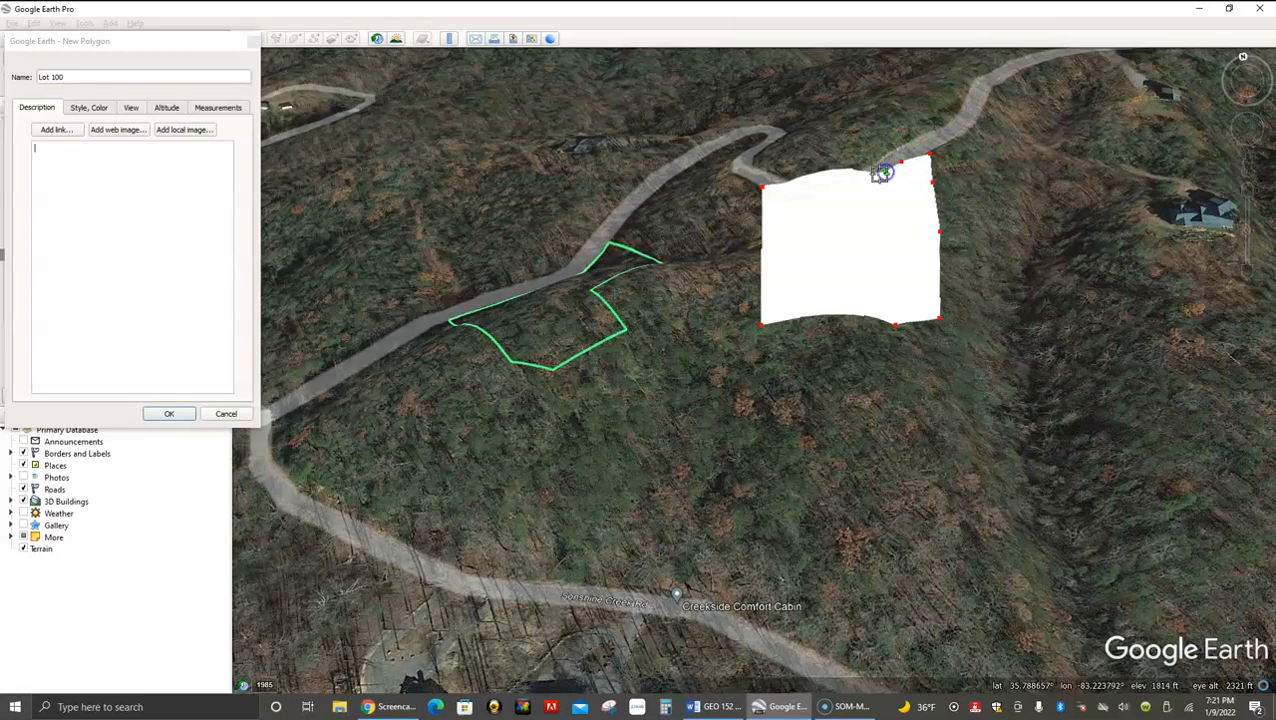
left_click(868, 186)
left_click(847, 191)
left_click(835, 201)
left_click(818, 203)
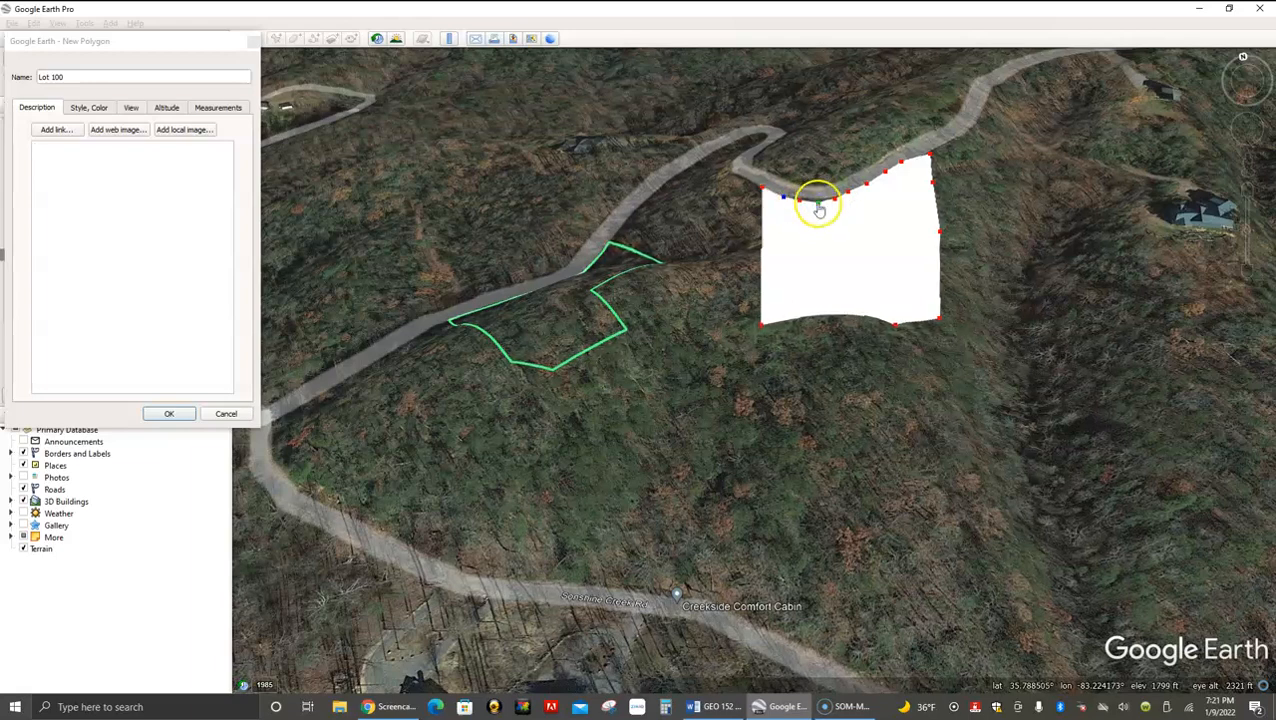
left_click(818, 205)
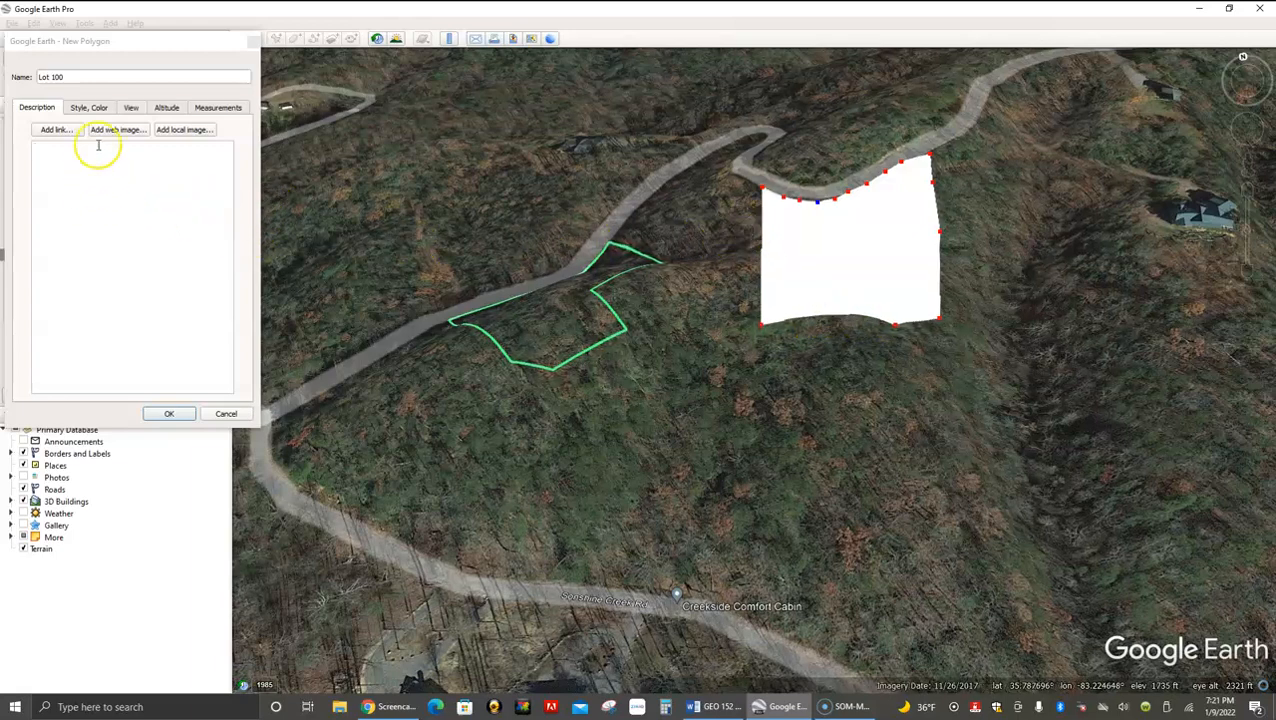
Step: Set Lot 100's outline to yellow (#ffff00) with a line width of 3.0
left_click(61, 143)
left_click(89, 110)
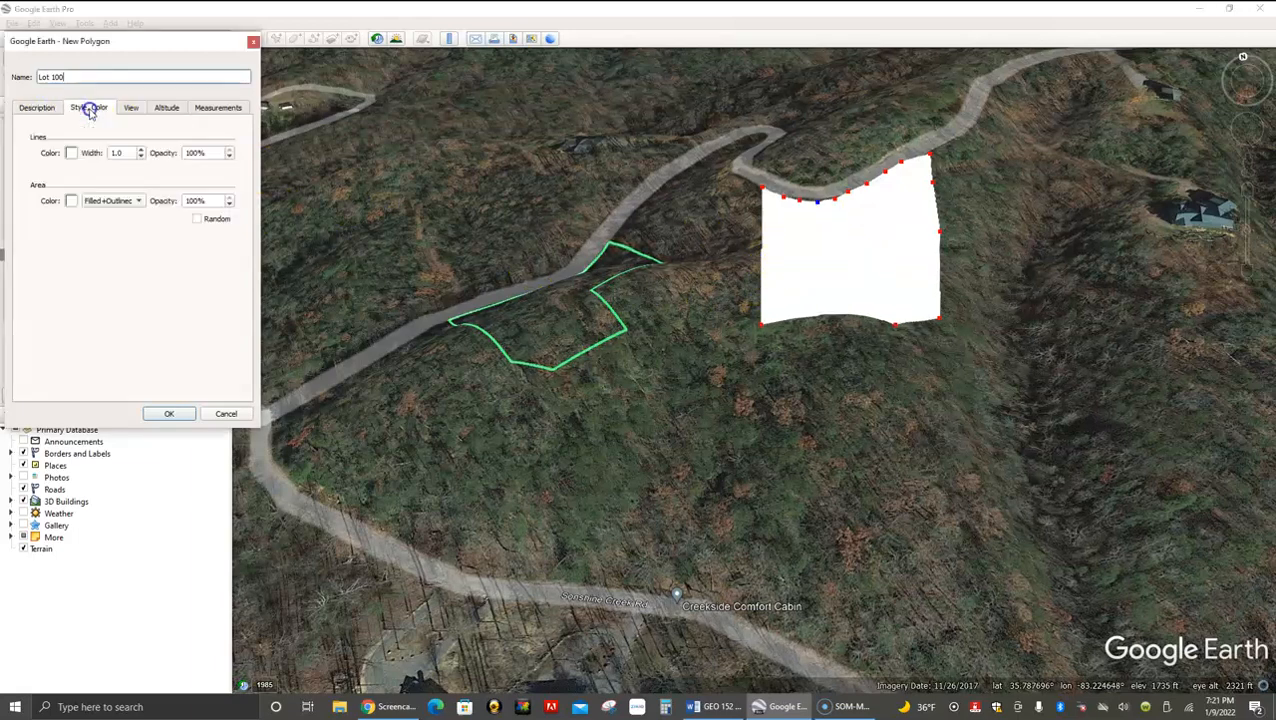
left_click(71, 155)
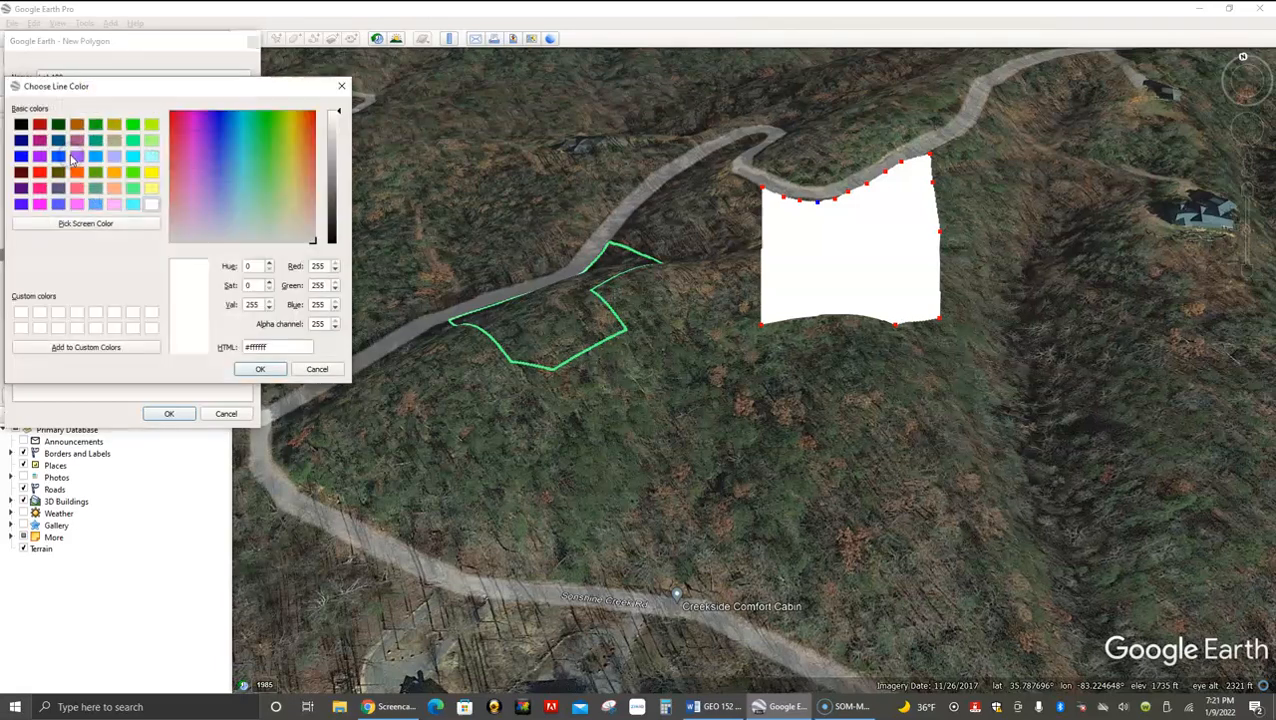
left_click(150, 173)
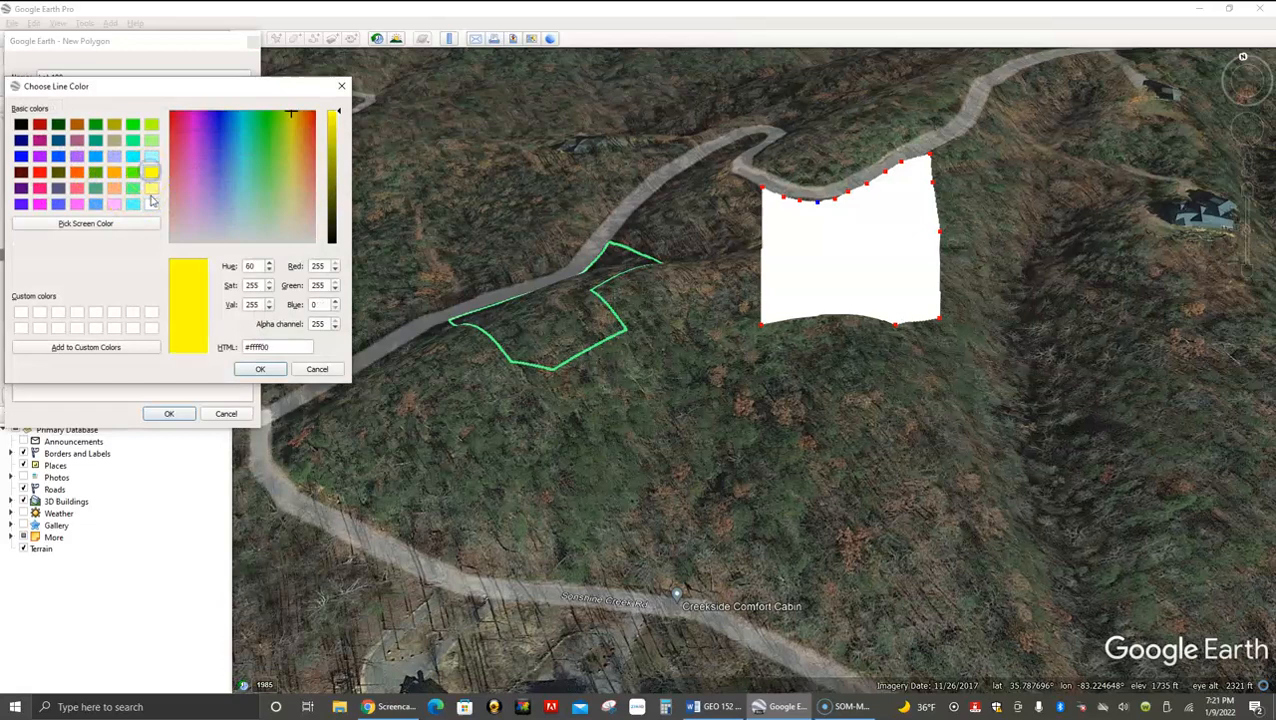
left_click(262, 370)
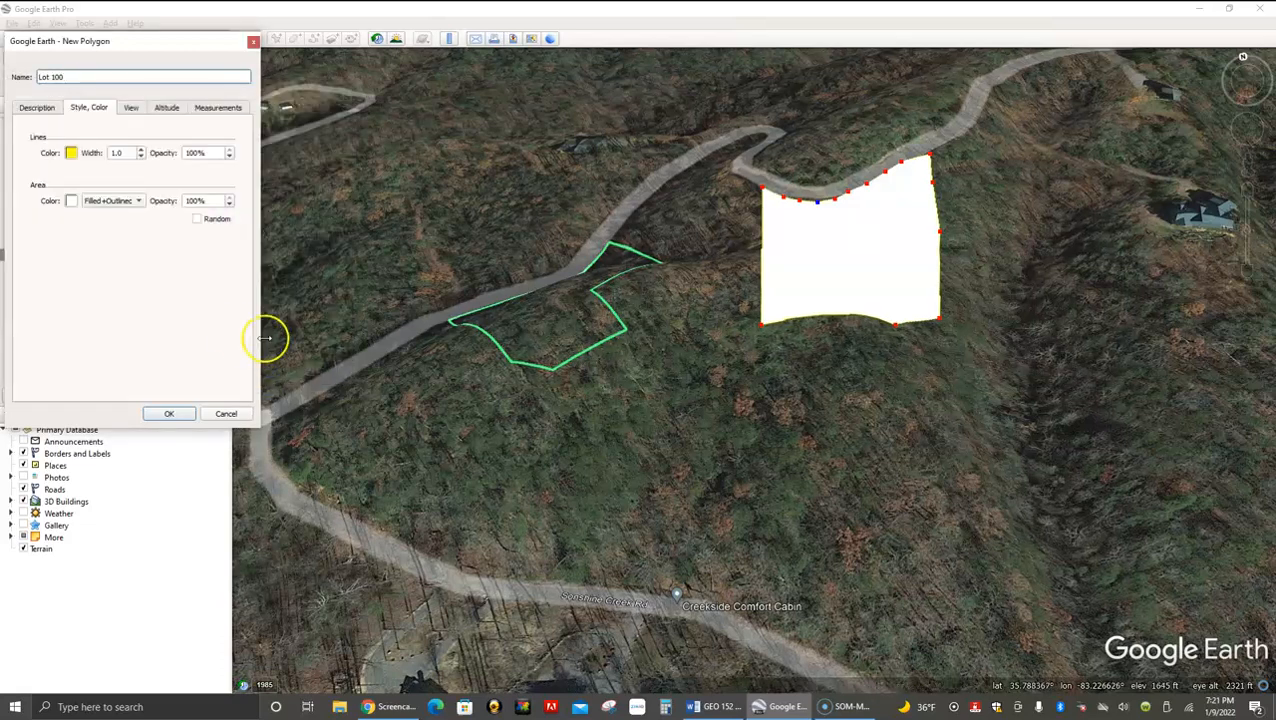
left_click(142, 150)
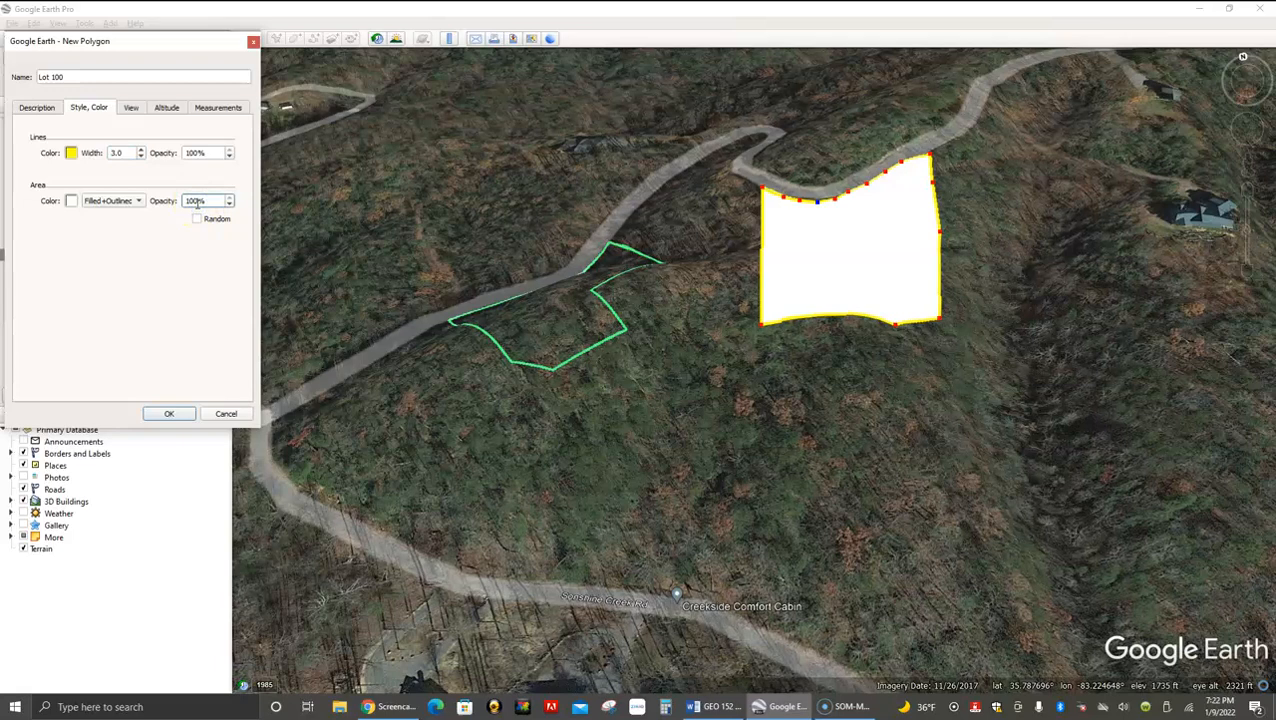
Step: Set Lot 100's area opacity to 0% and save the polygon
type("0")
type("0")
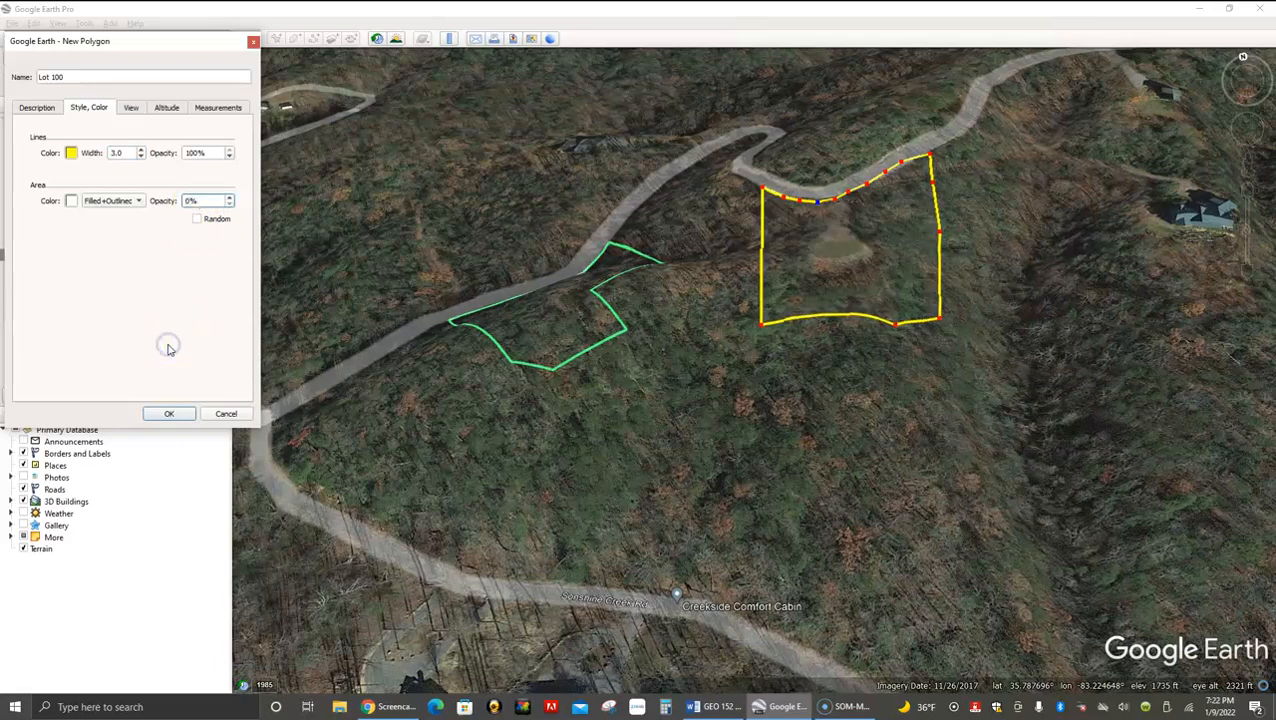
left_click(172, 414)
left_click(370, 452)
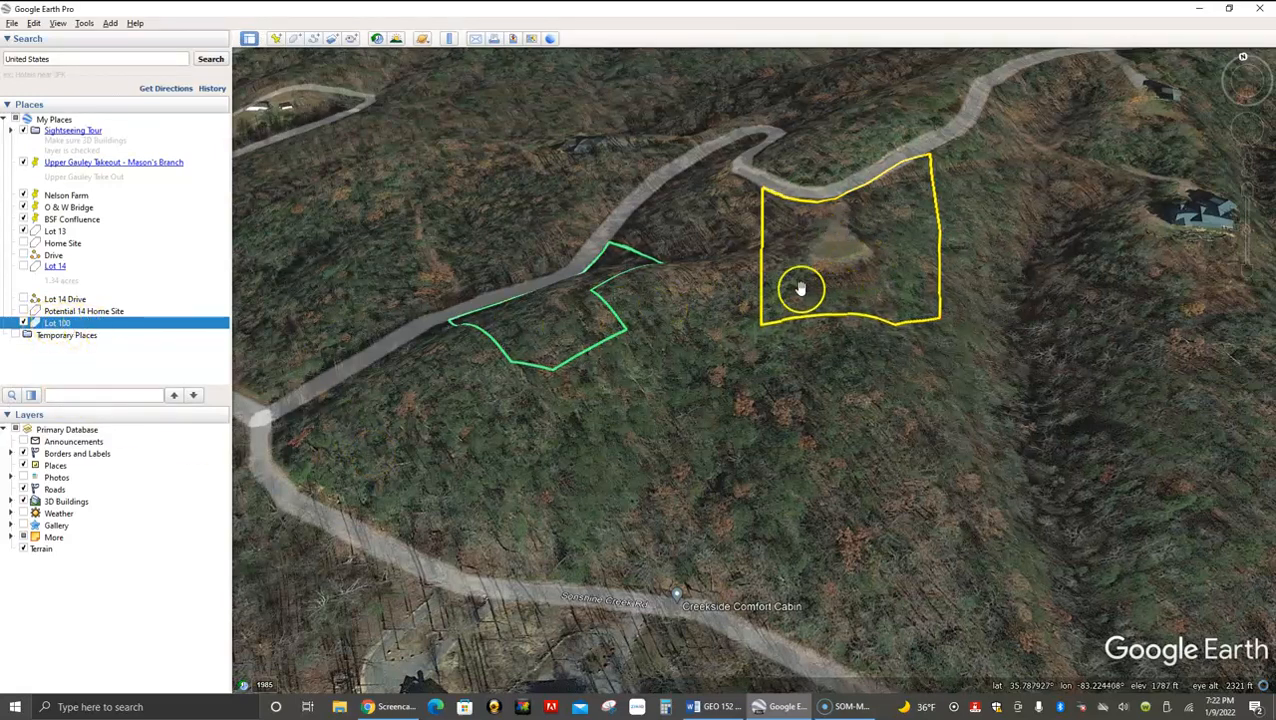
Step: Check Lot 100's perimeter in miles and its area in acres in the polygon's properties
left_click(66, 323)
right_click(66, 323)
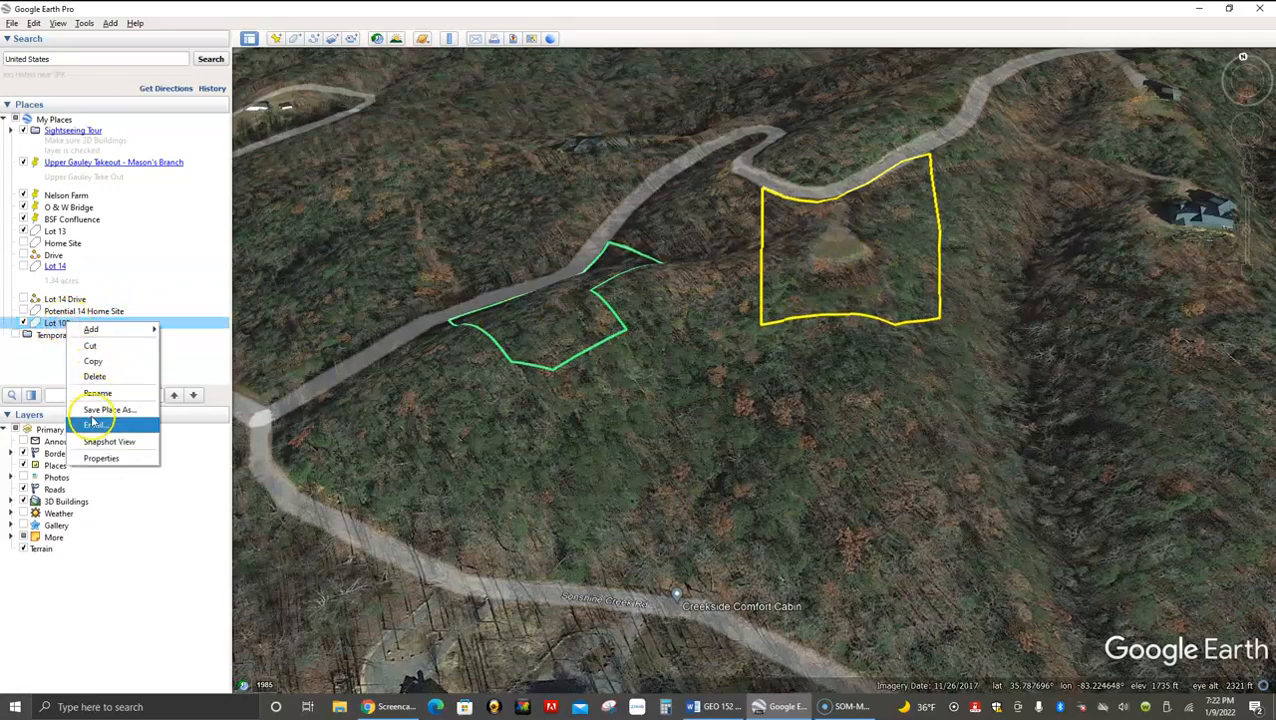
left_click(88, 460)
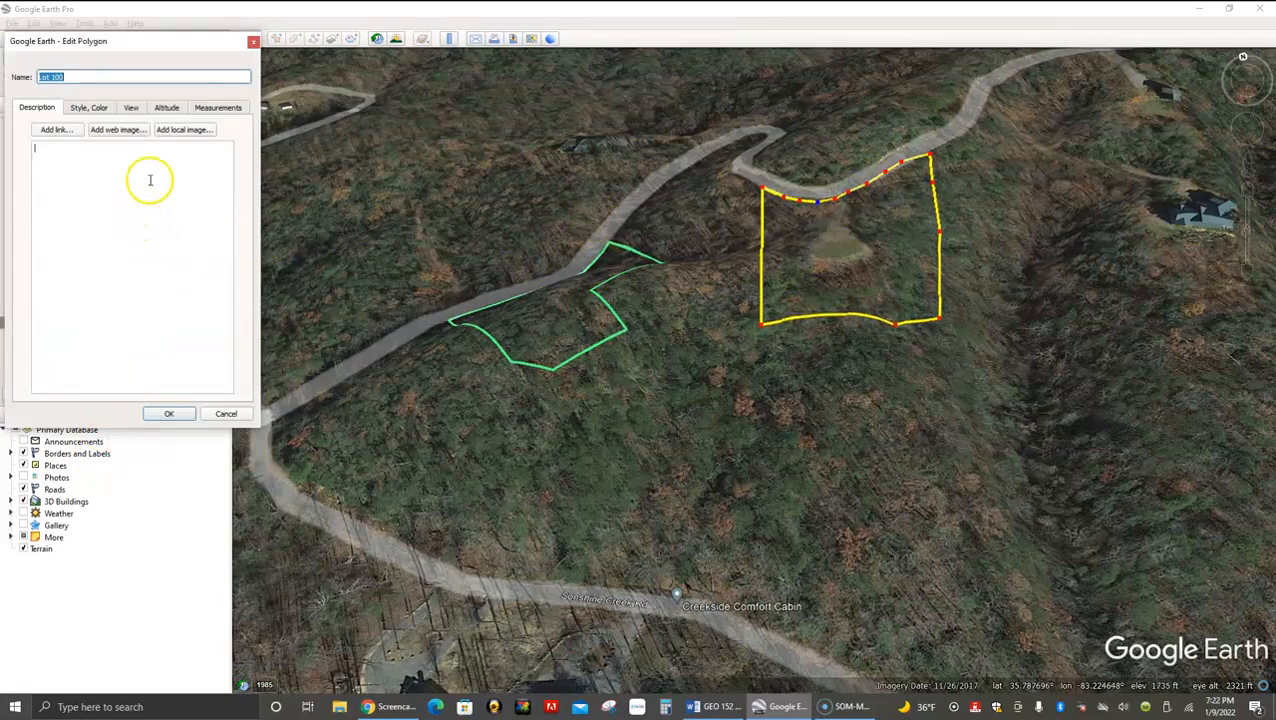
left_click(213, 109)
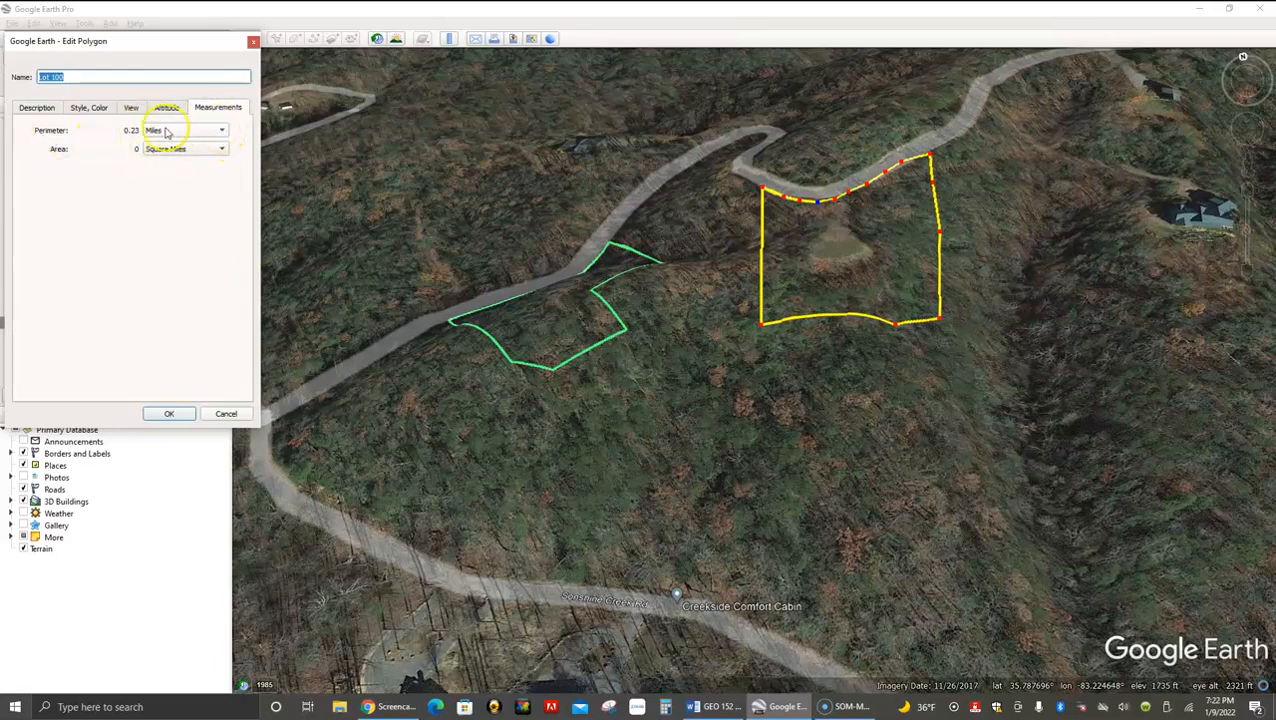
left_click(222, 132)
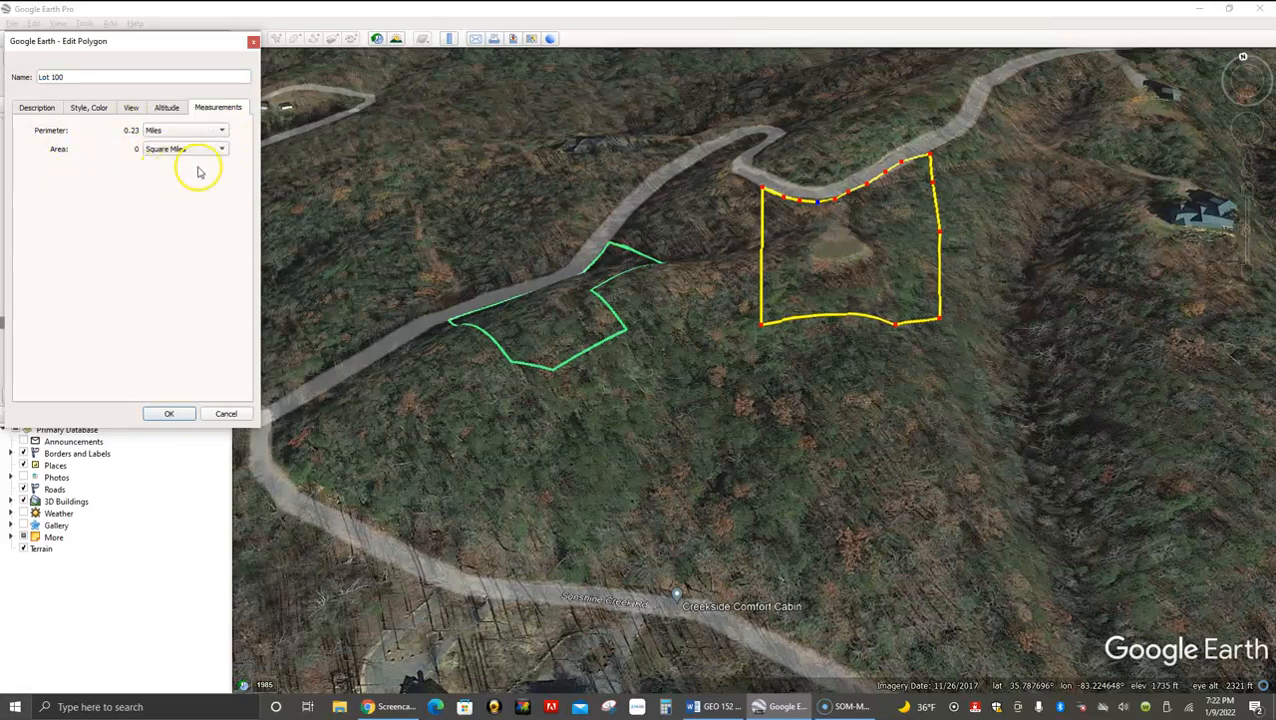
left_click(223, 150)
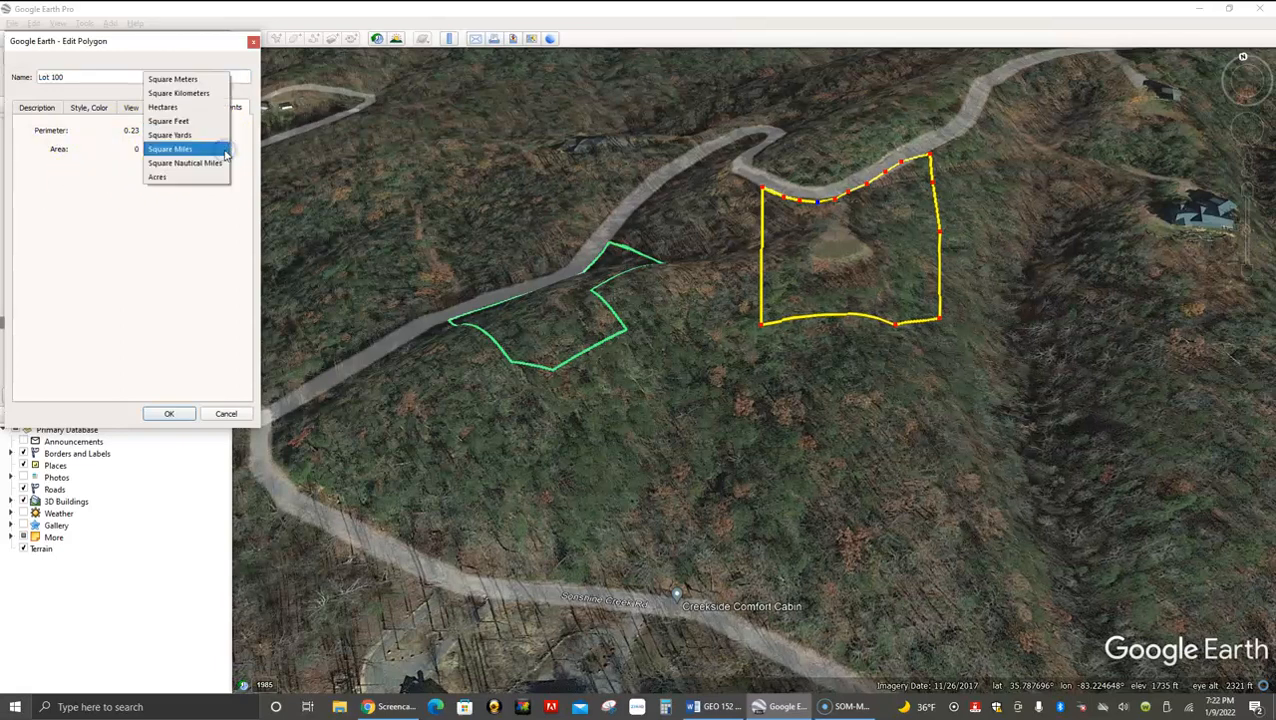
left_click(158, 177)
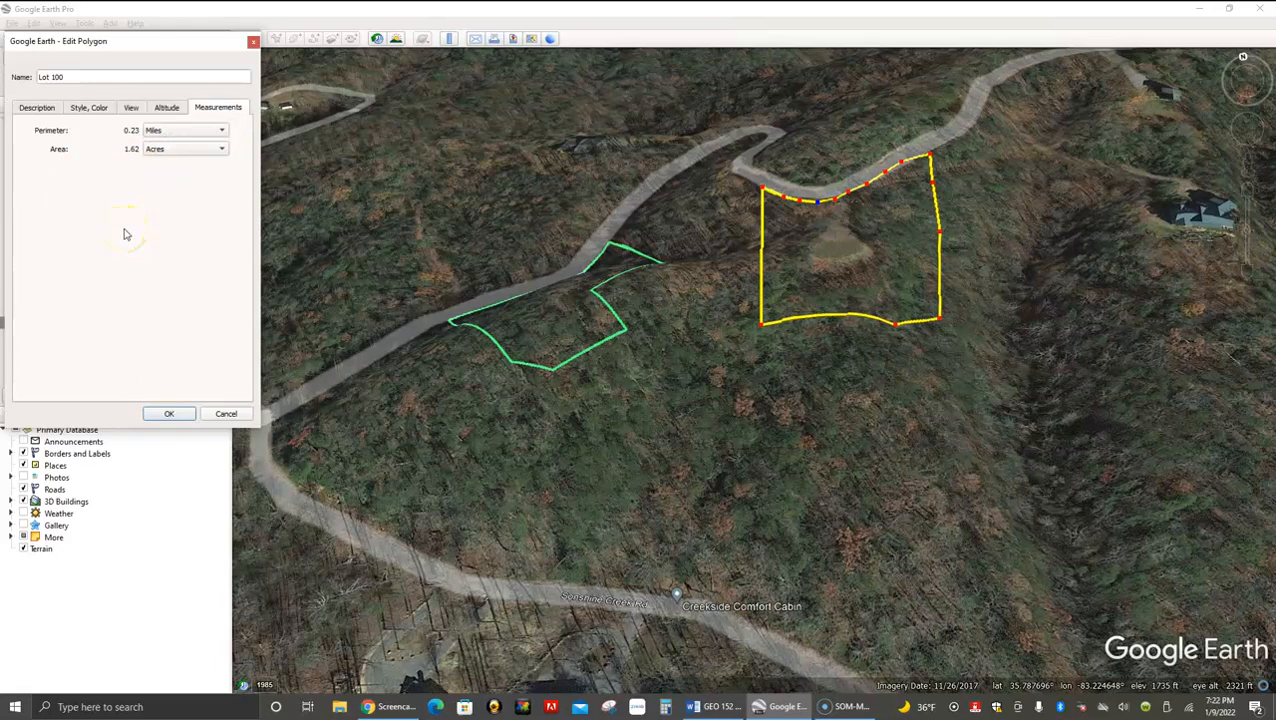
left_click(169, 413)
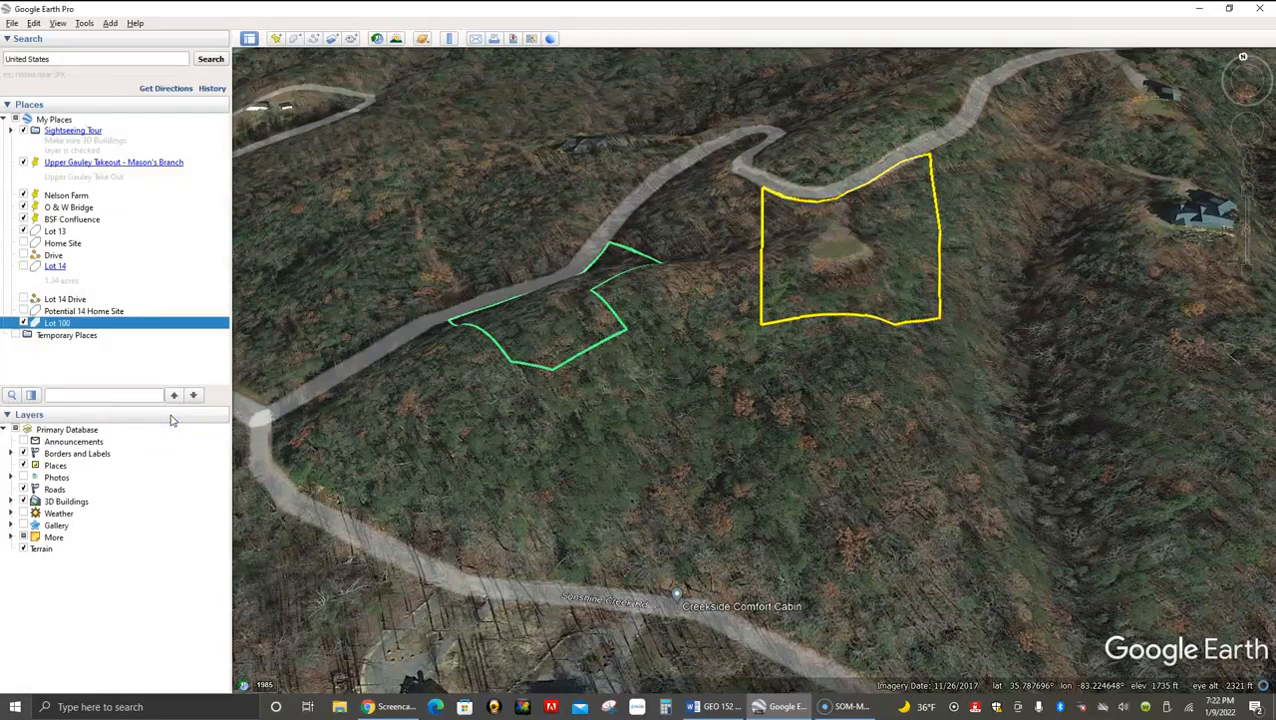
Step: Examine the wider surroundings of Lot 13 and Lot 100, including the Cosby area and the valley along Highway 32
scroll(307, 456, "down", 4)
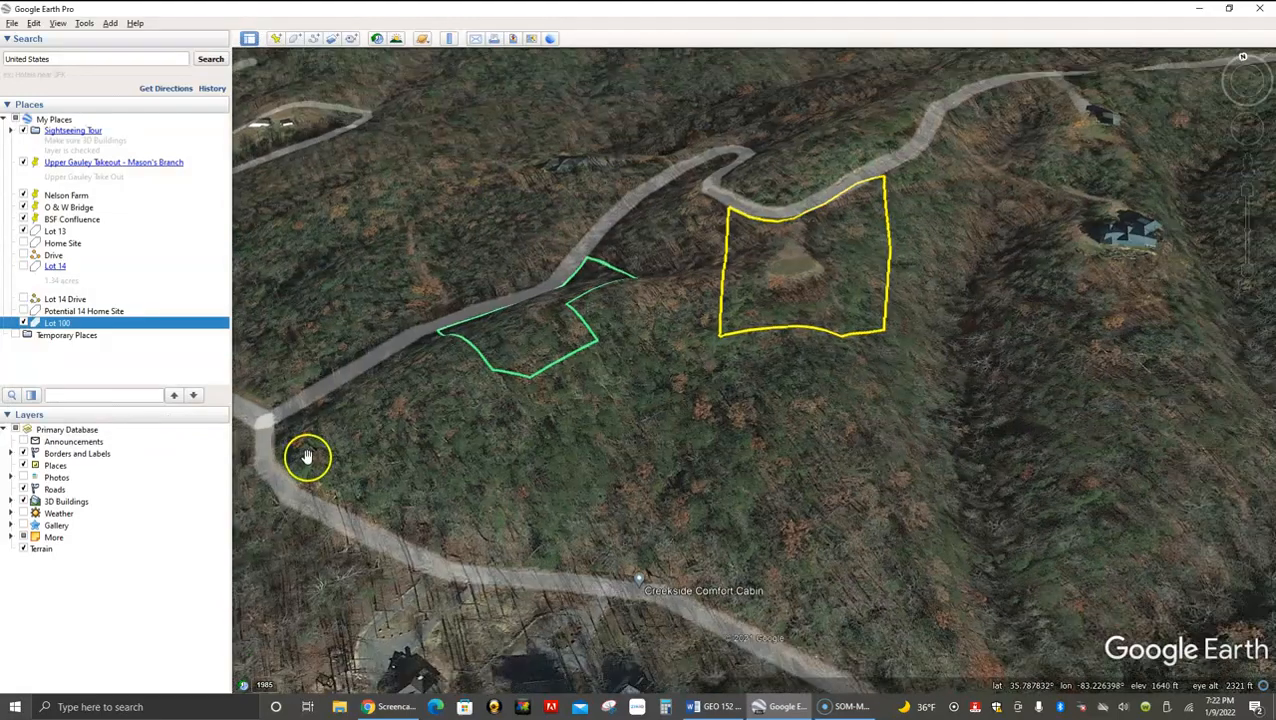
scroll(424, 463, "down", 5)
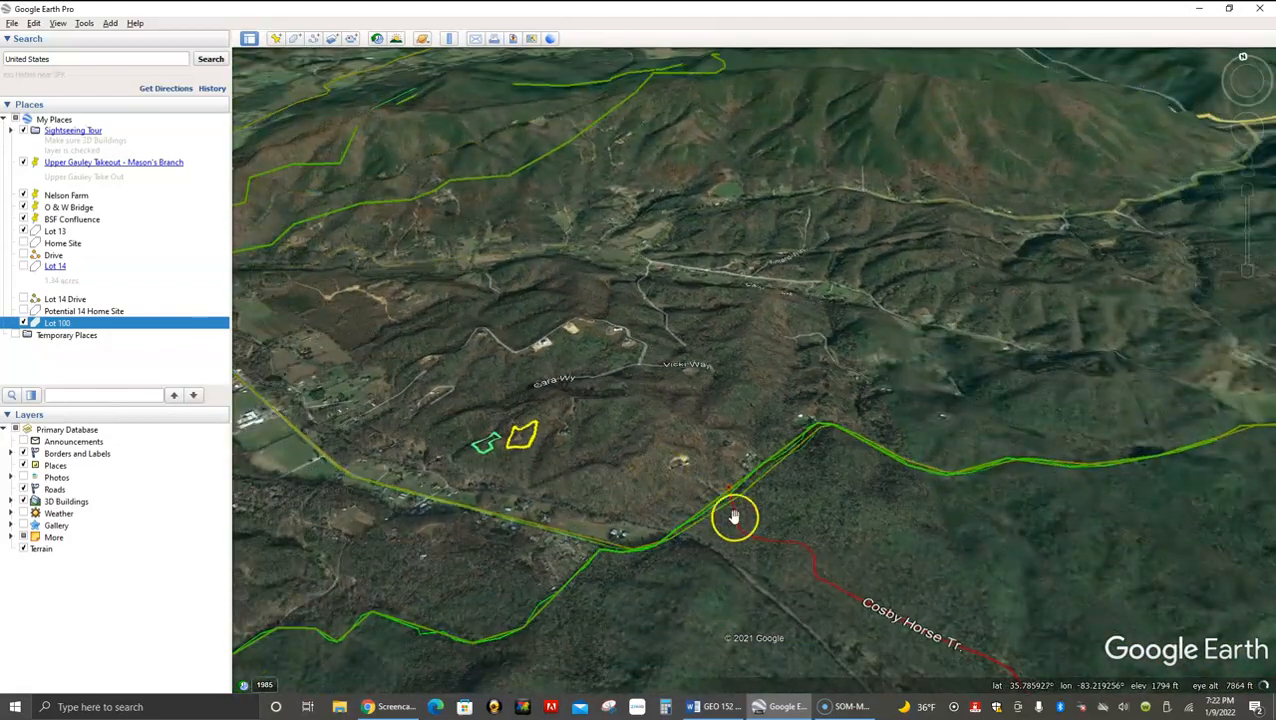
left_click_drag(734, 516, 578, 535)
left_click_drag(954, 521, 874, 527)
scroll(875, 527, "down", 5)
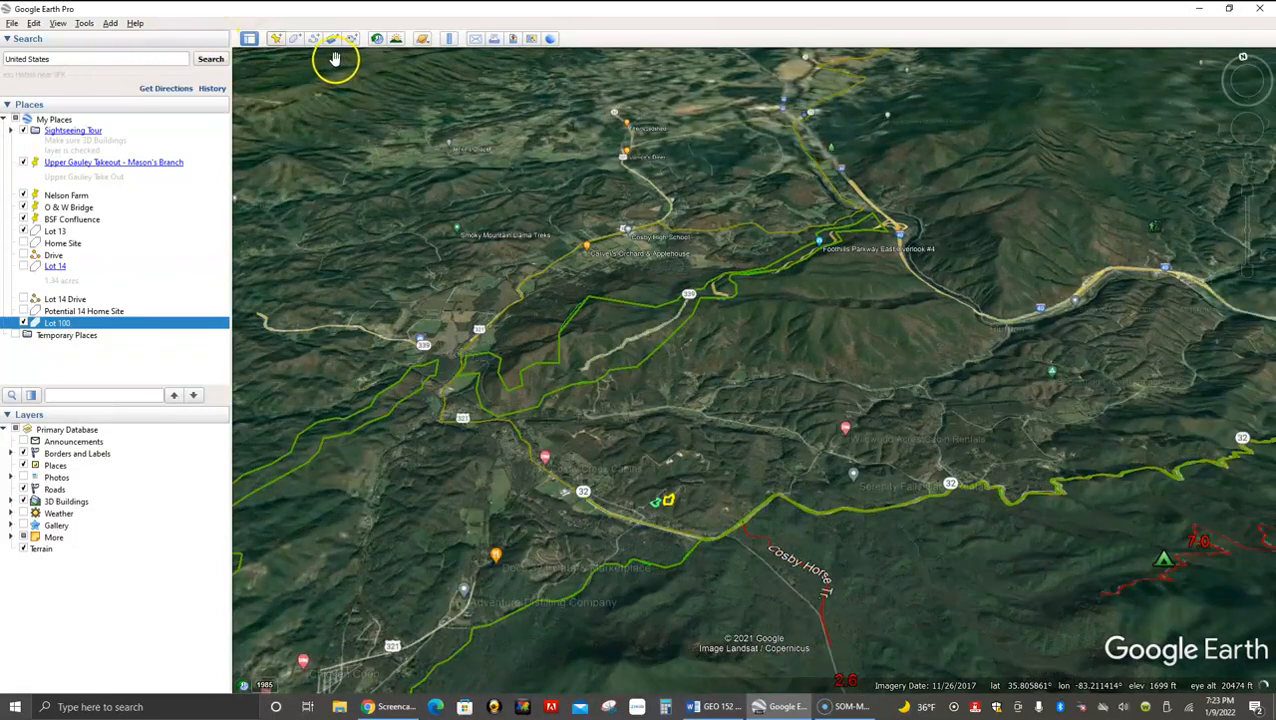
scroll(536, 430, "up", 5)
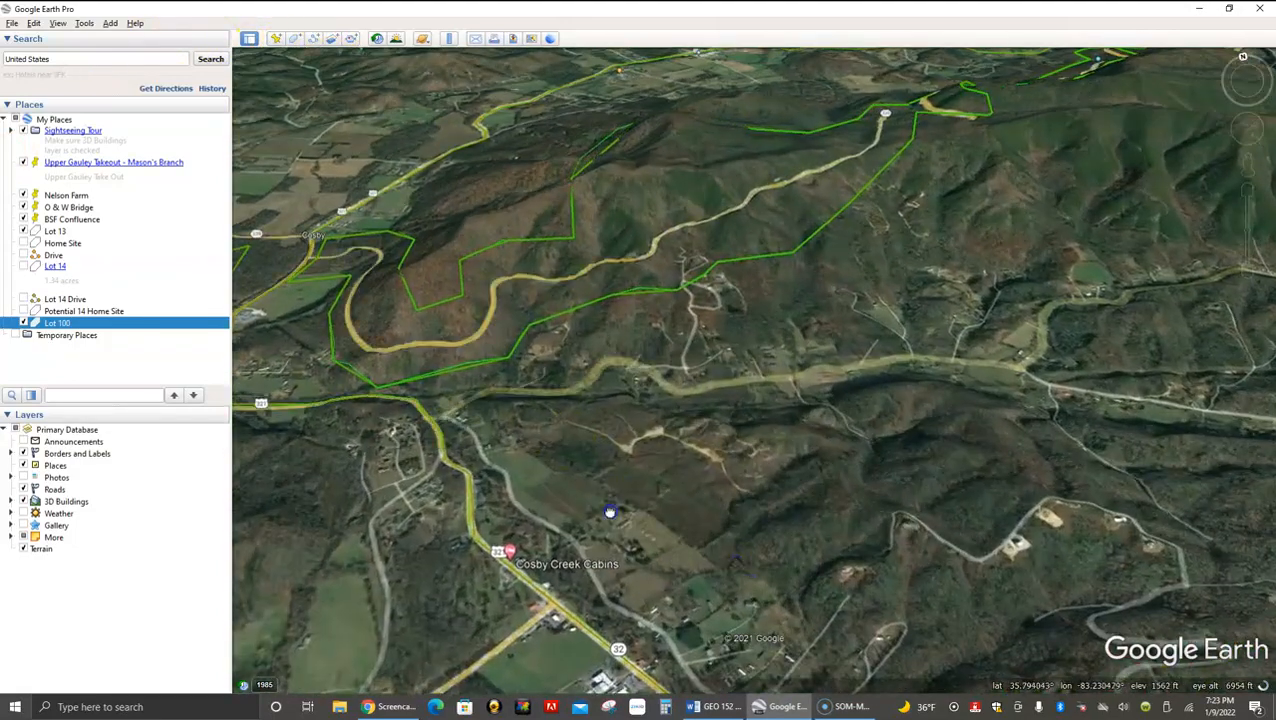
left_click_drag(610, 512, 300, 400)
left_click_drag(805, 585, 655, 477)
left_click_drag(758, 558, 732, 527)
scroll(632, 530, "up", 4)
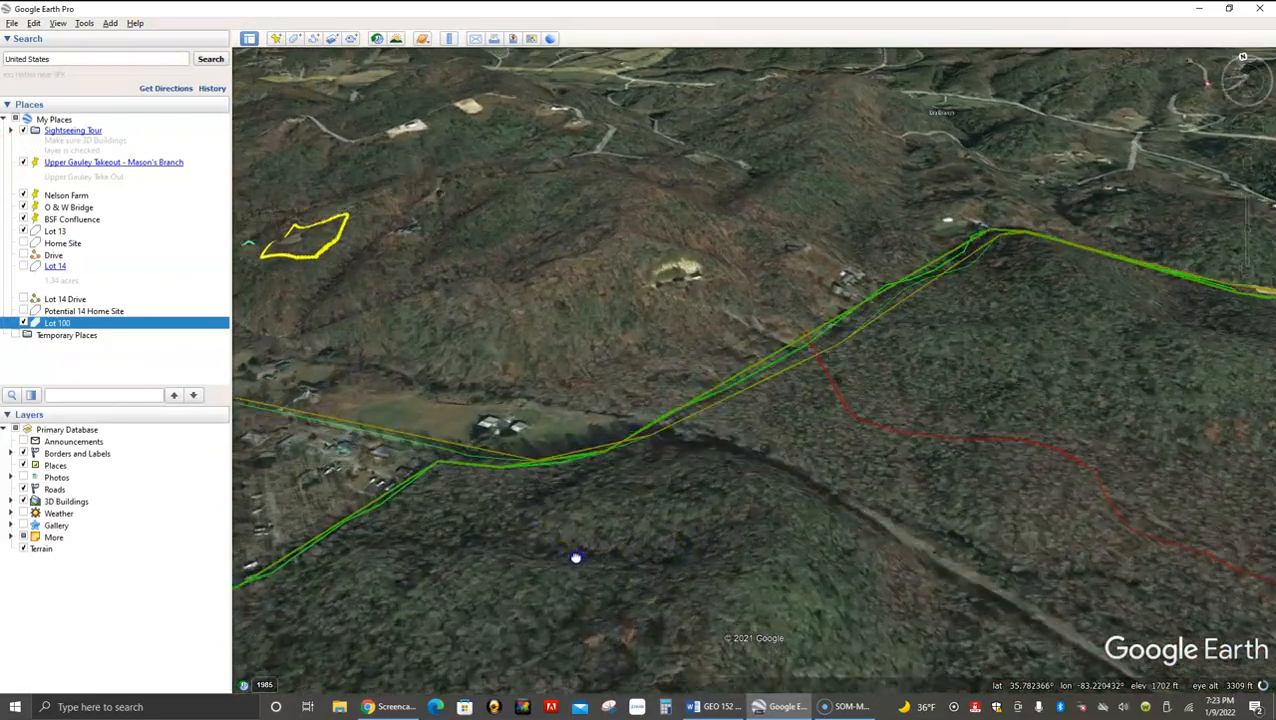
left_click_drag(576, 558, 723, 625)
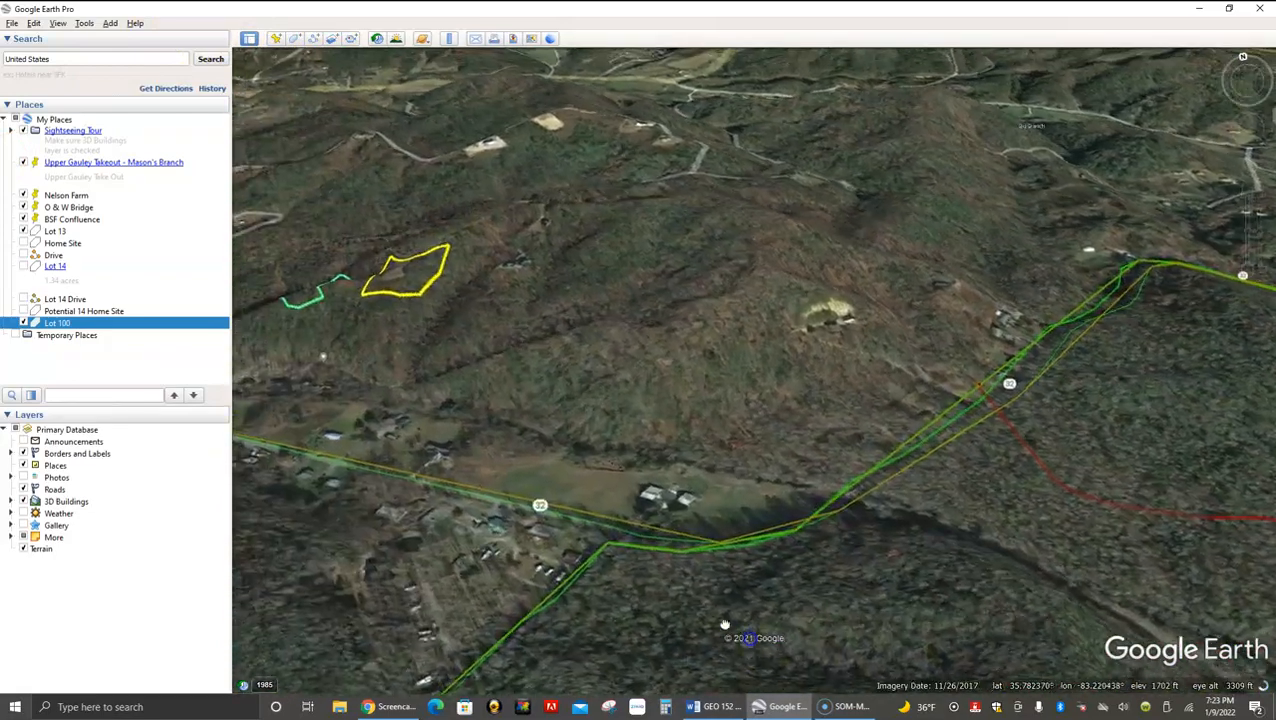
left_click_drag(530, 519, 645, 606)
scroll(645, 606, "up", 2)
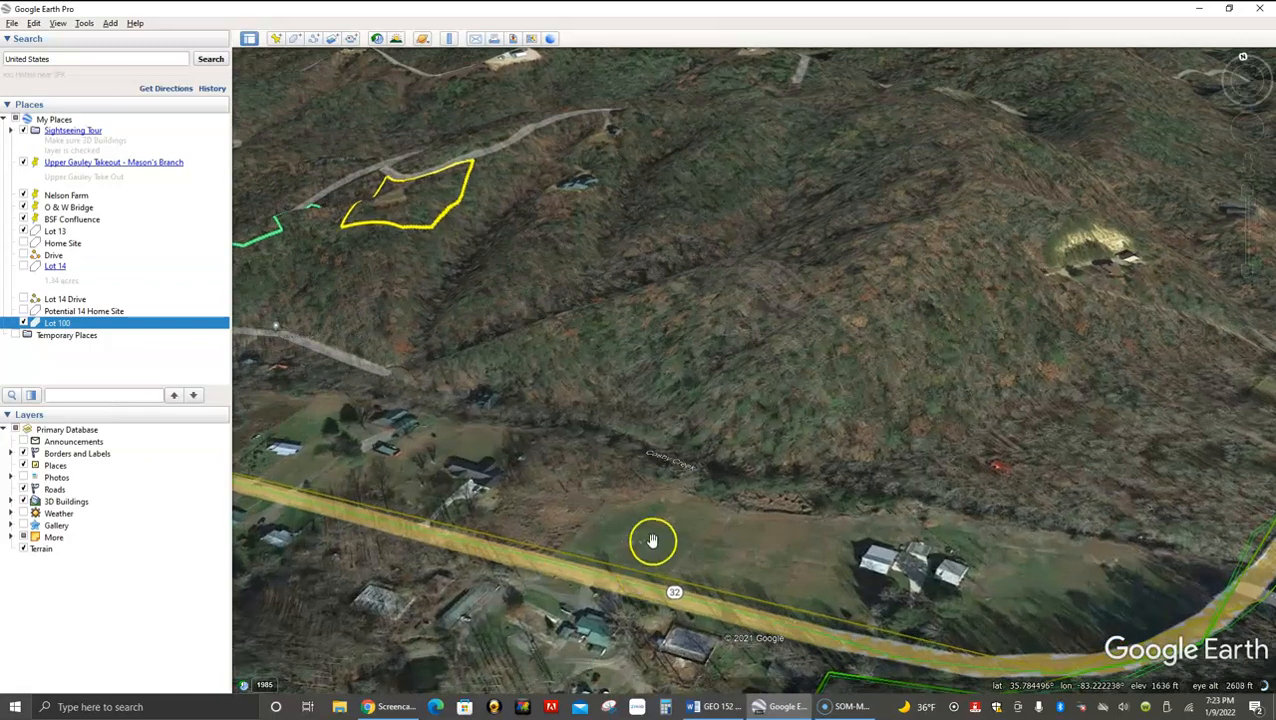
Step: Draw a new path tracing Cosby Creek from the Highway 32 bend westward past the field to the houses below Creekside Comfort Cabin
left_click_drag(651, 541, 587, 527)
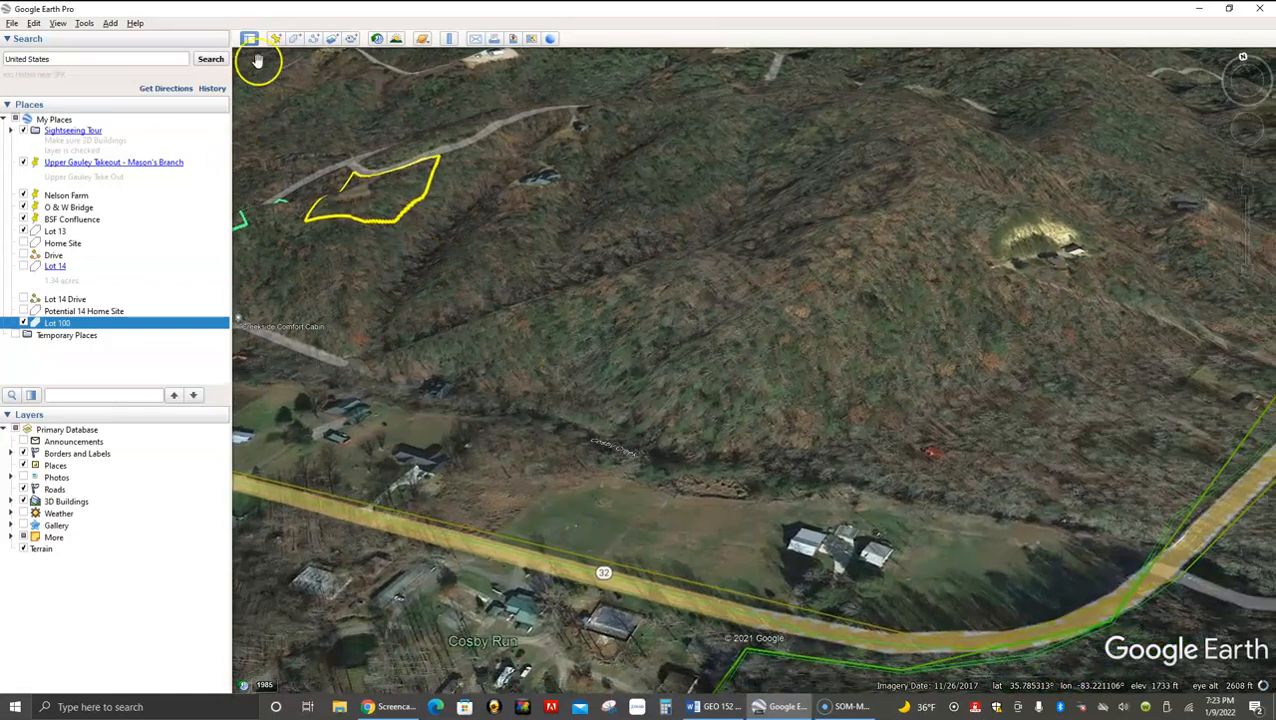
left_click(314, 39)
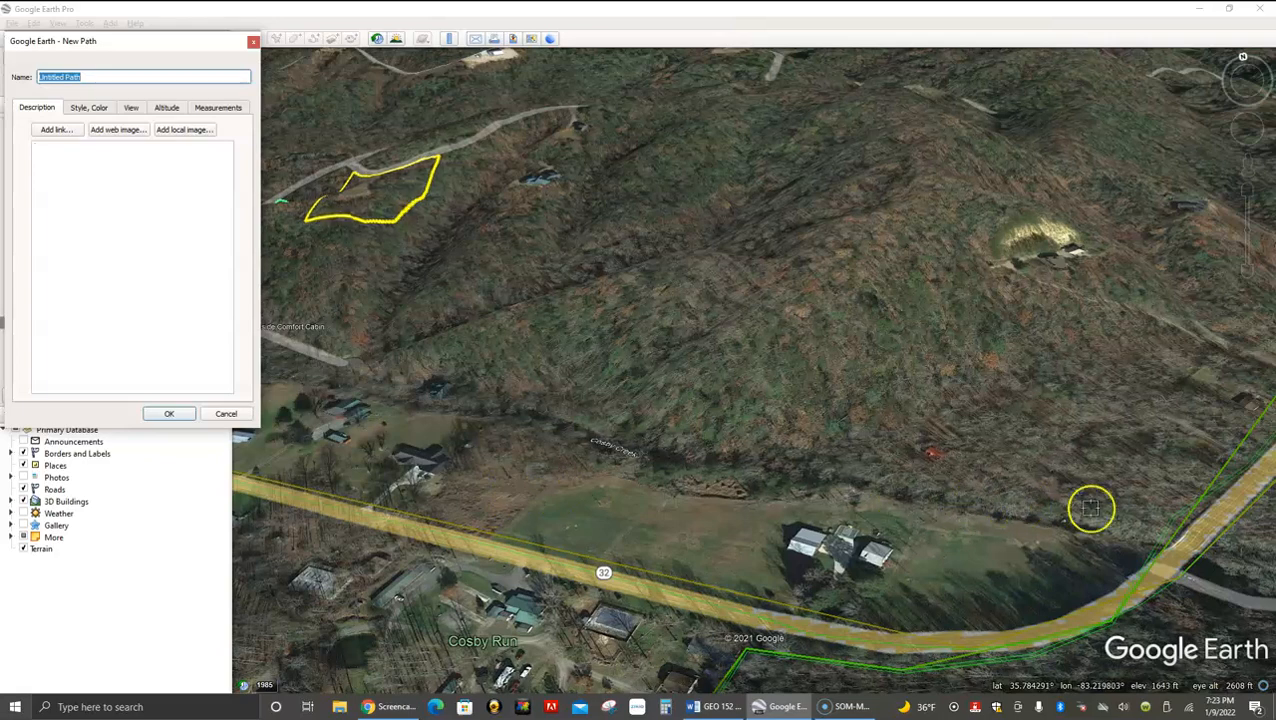
left_click(1142, 541)
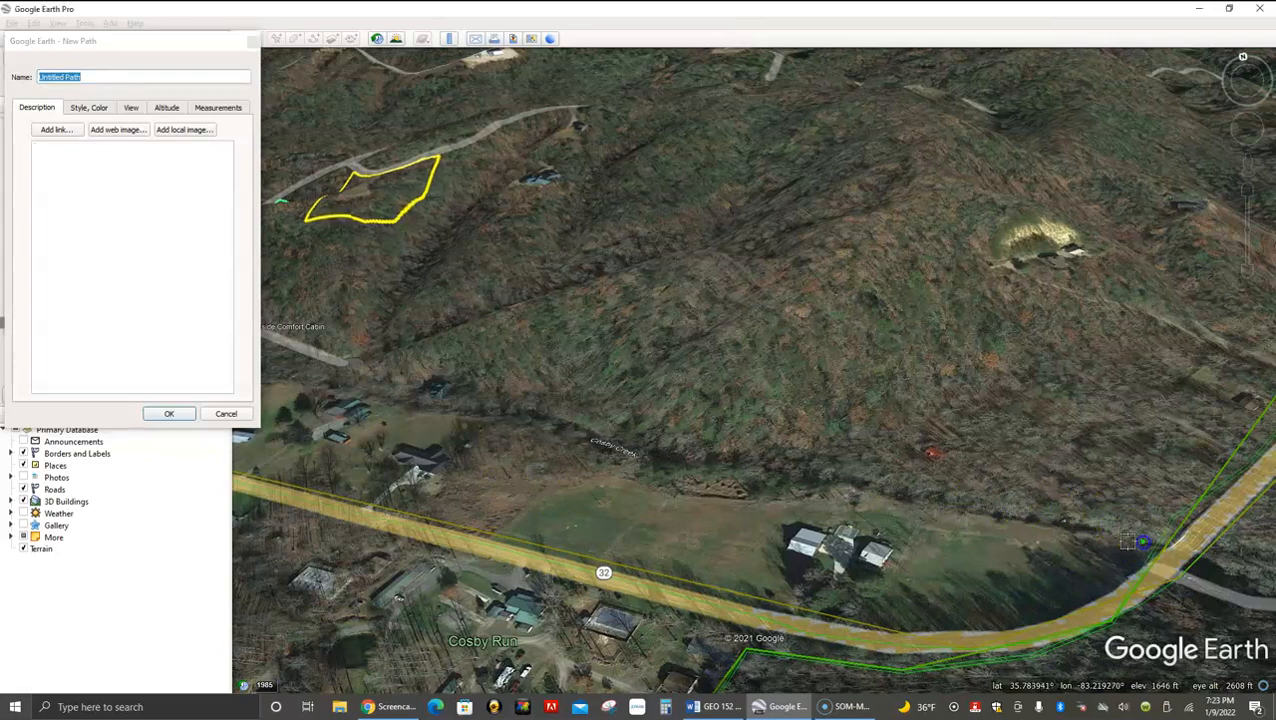
left_click(1043, 522)
left_click(922, 507)
left_click(855, 480)
left_click(815, 489)
left_click(771, 497)
left_click(704, 497)
left_click(675, 486)
left_click(632, 456)
left_click(580, 440)
left_click(514, 419)
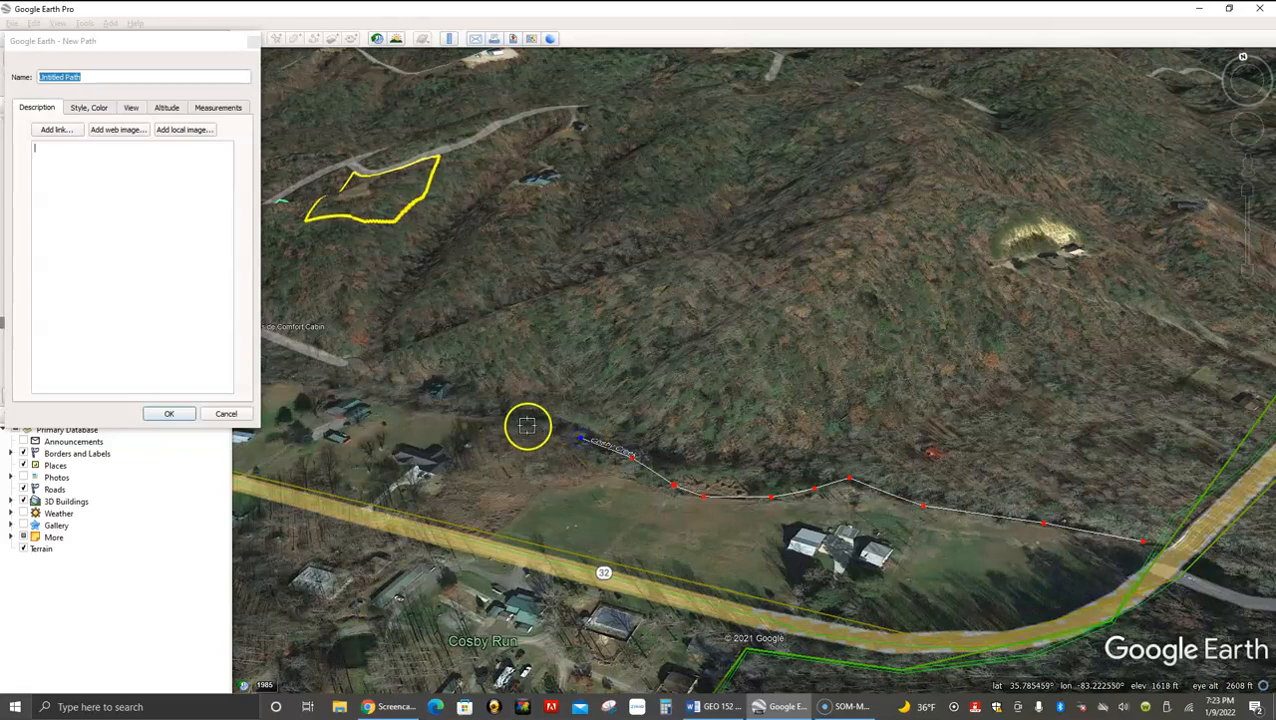
left_click(450, 415)
left_click(491, 411)
left_click(470, 412)
left_click(438, 412)
left_click(380, 401)
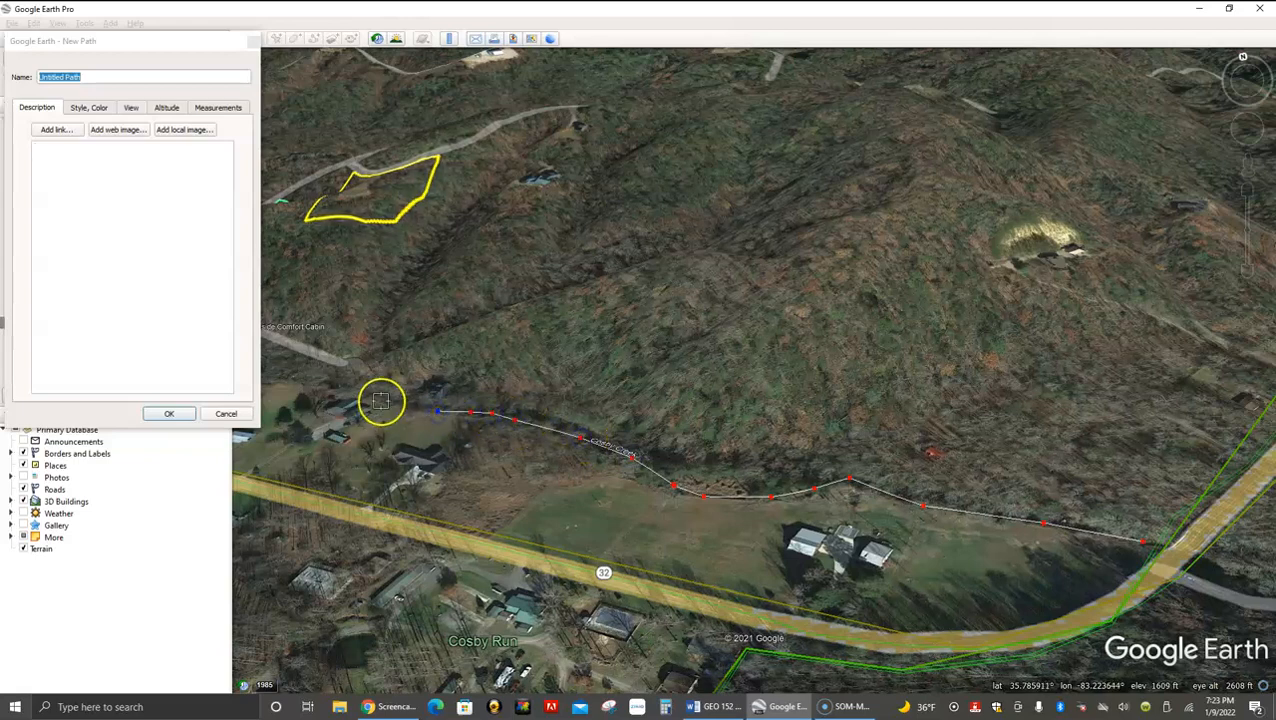
left_click(332, 389)
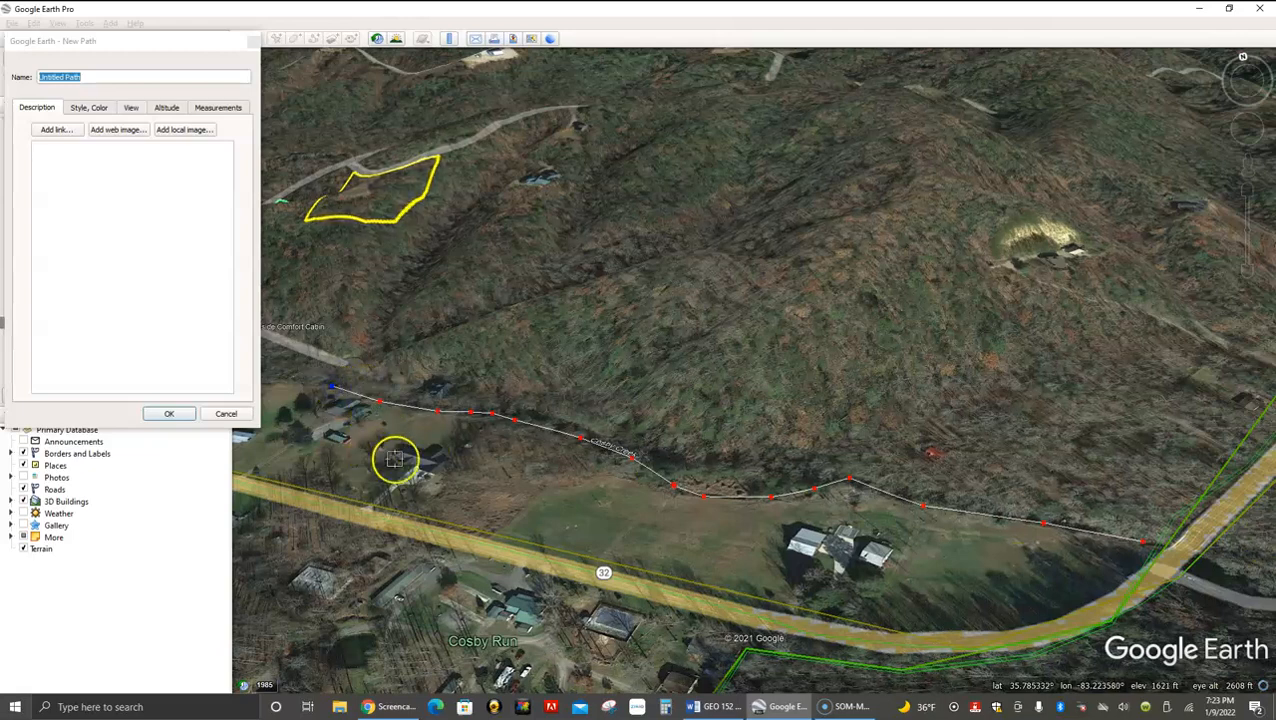
left_click(850, 480)
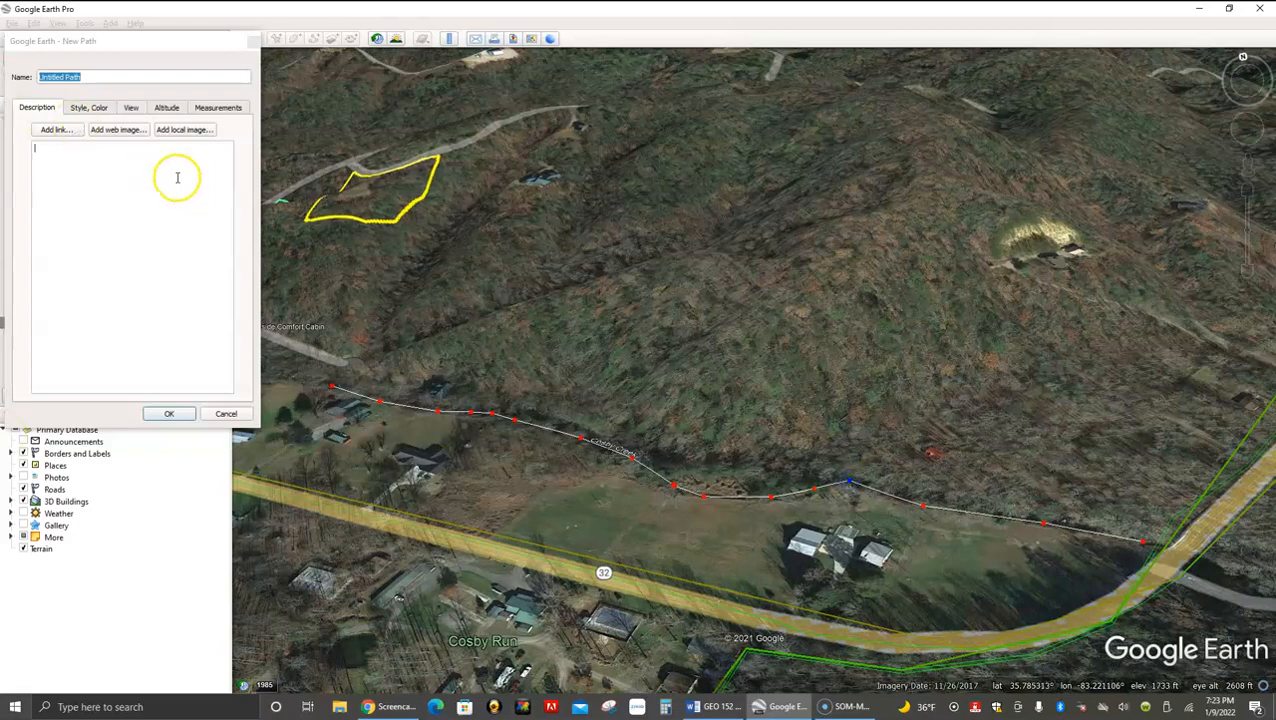
Step: Set the creek path's line color to blue with a width of 3.2, and save the path
left_click(100, 110)
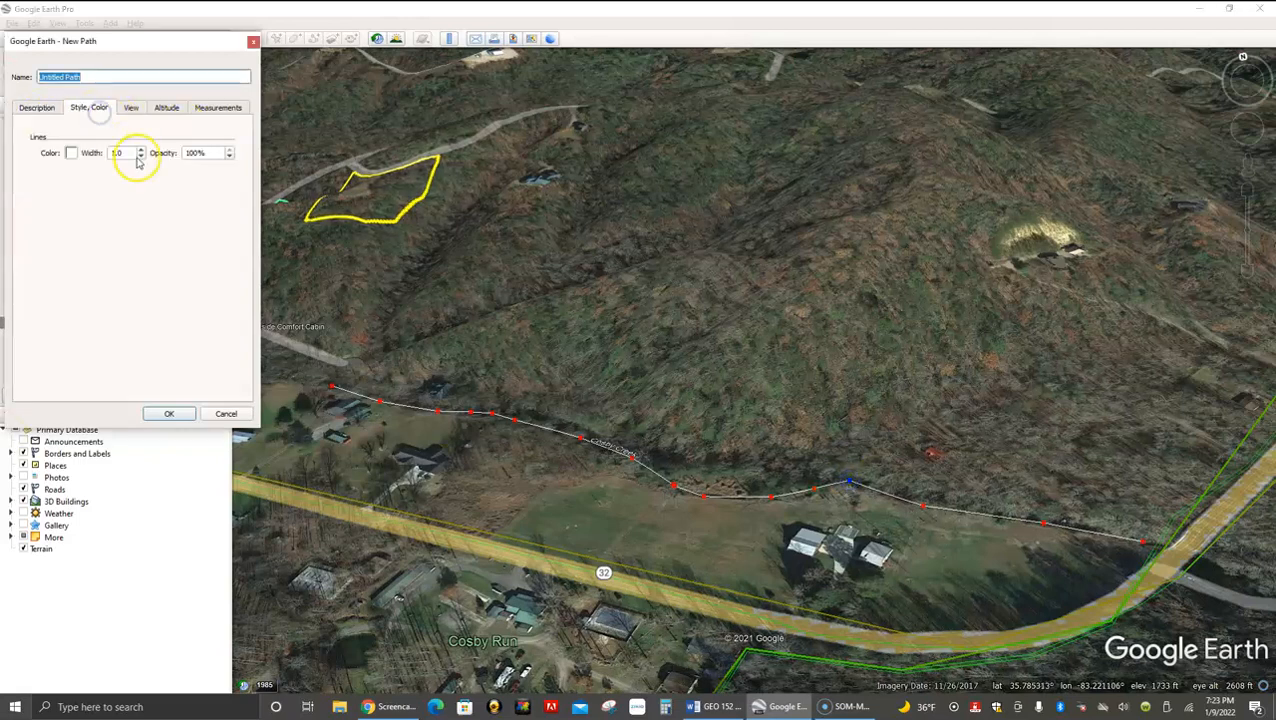
left_click(71, 153)
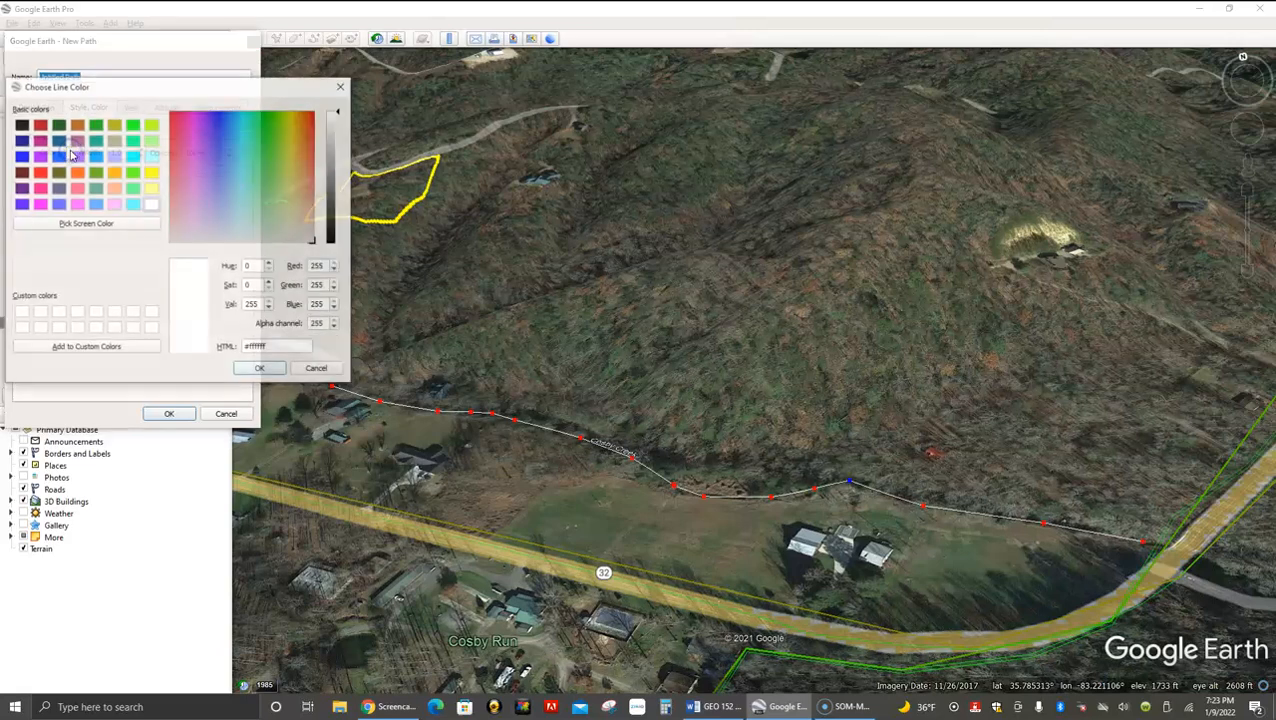
left_click(20, 156)
left_click(260, 369)
left_click(141, 152)
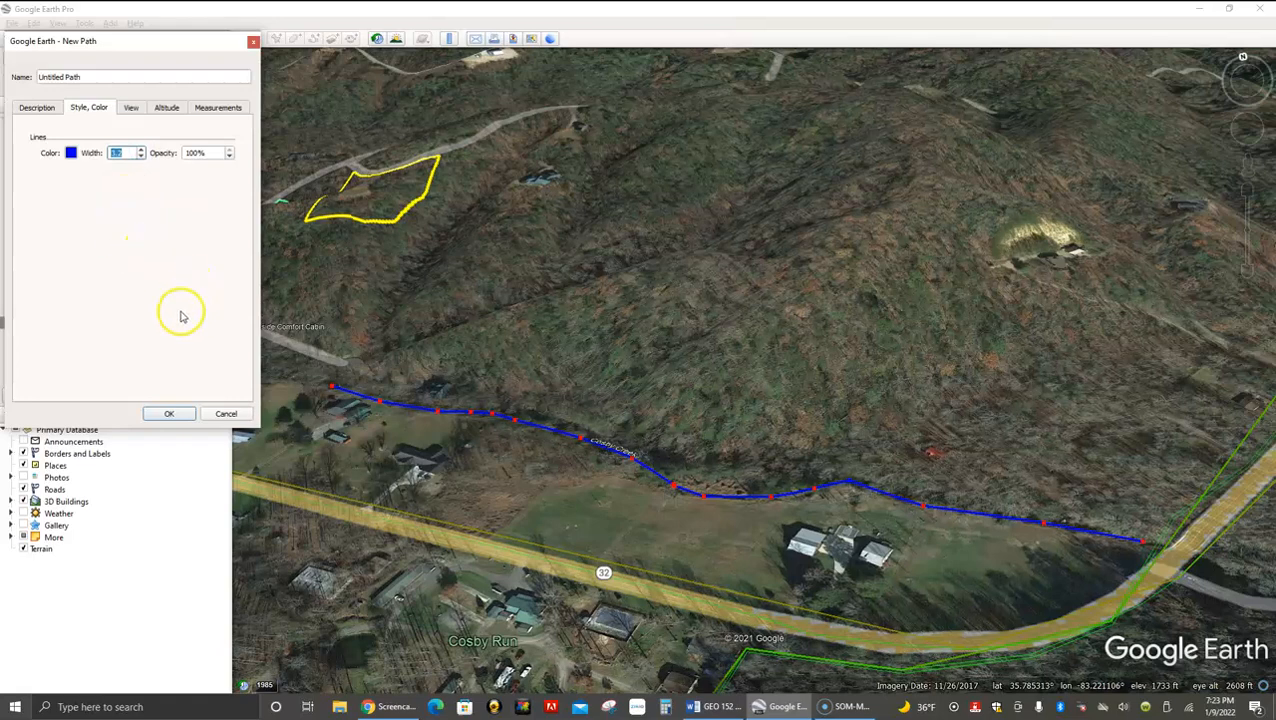
left_click(171, 413)
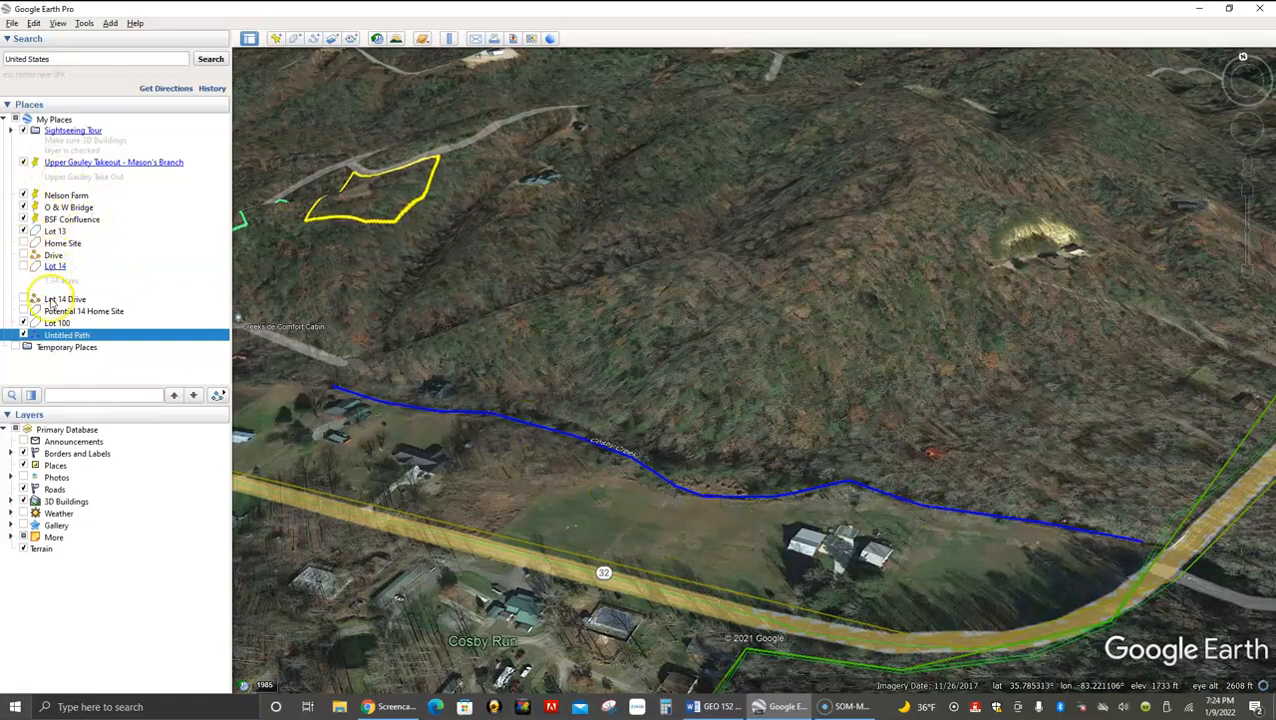
Step: Check the creek path's length in miles and in feet in its properties
right_click(57, 336)
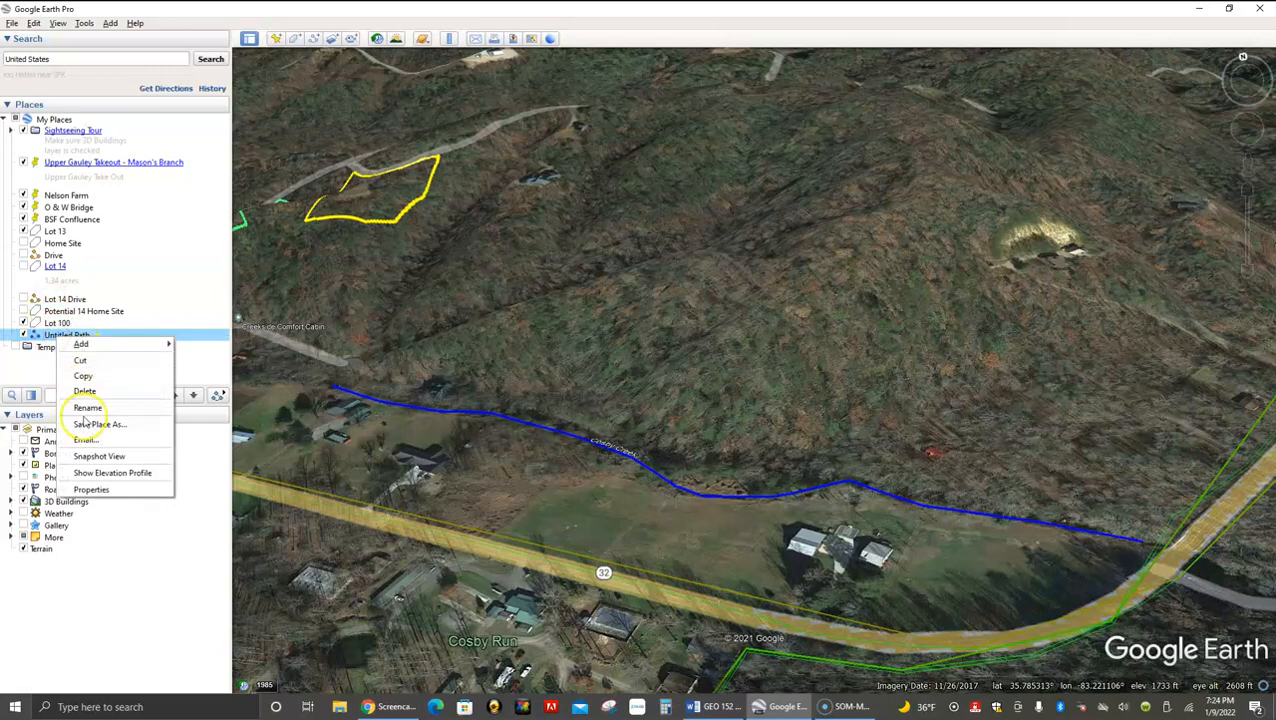
left_click(88, 490)
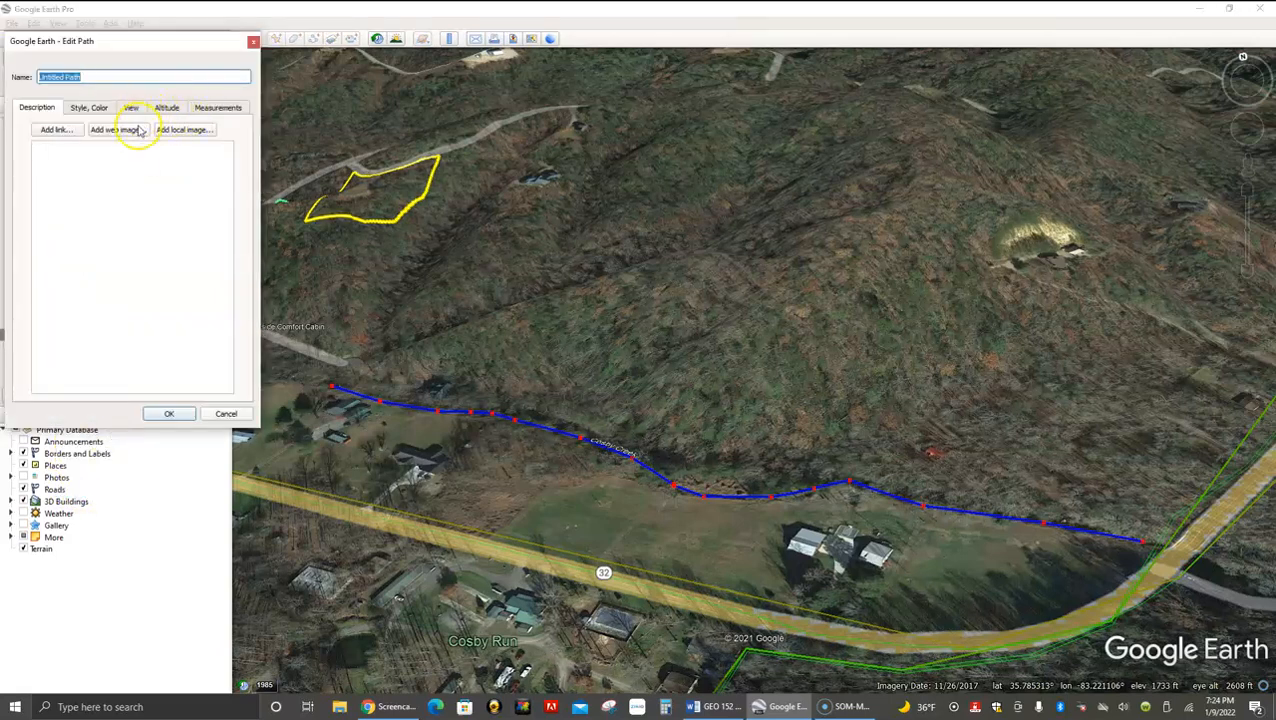
left_click(206, 110)
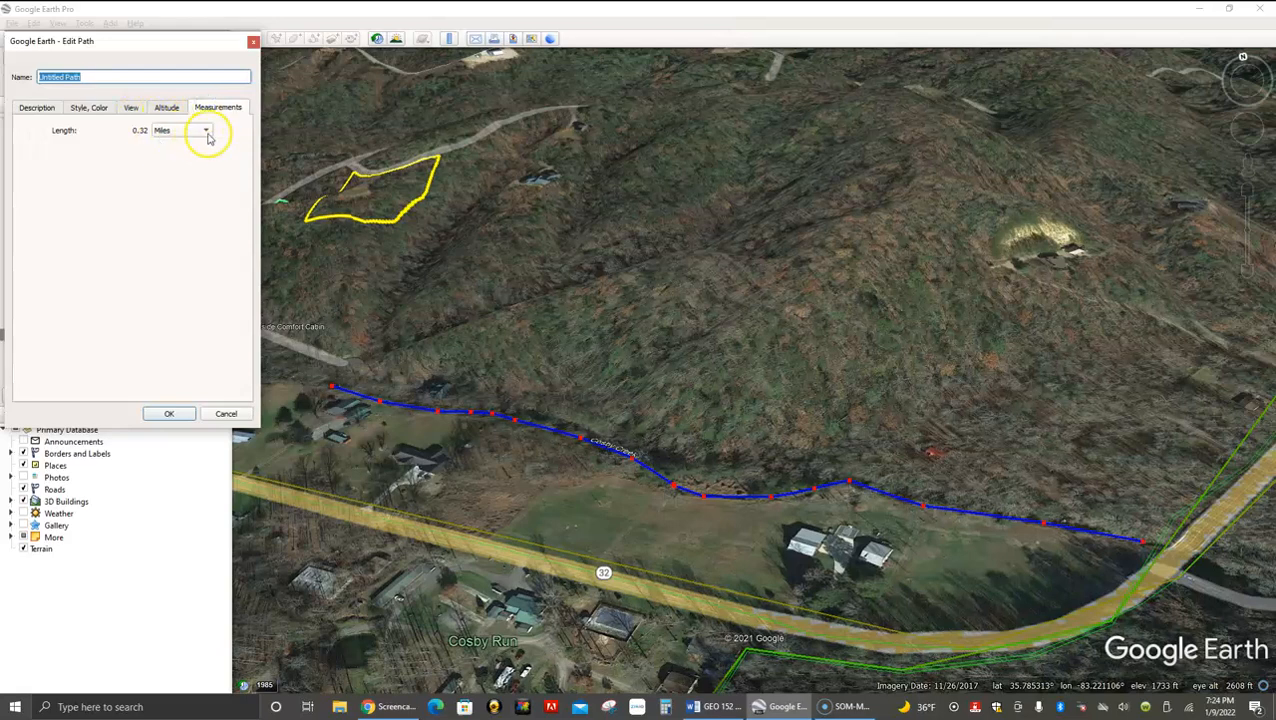
left_click(206, 131)
left_click(180, 114)
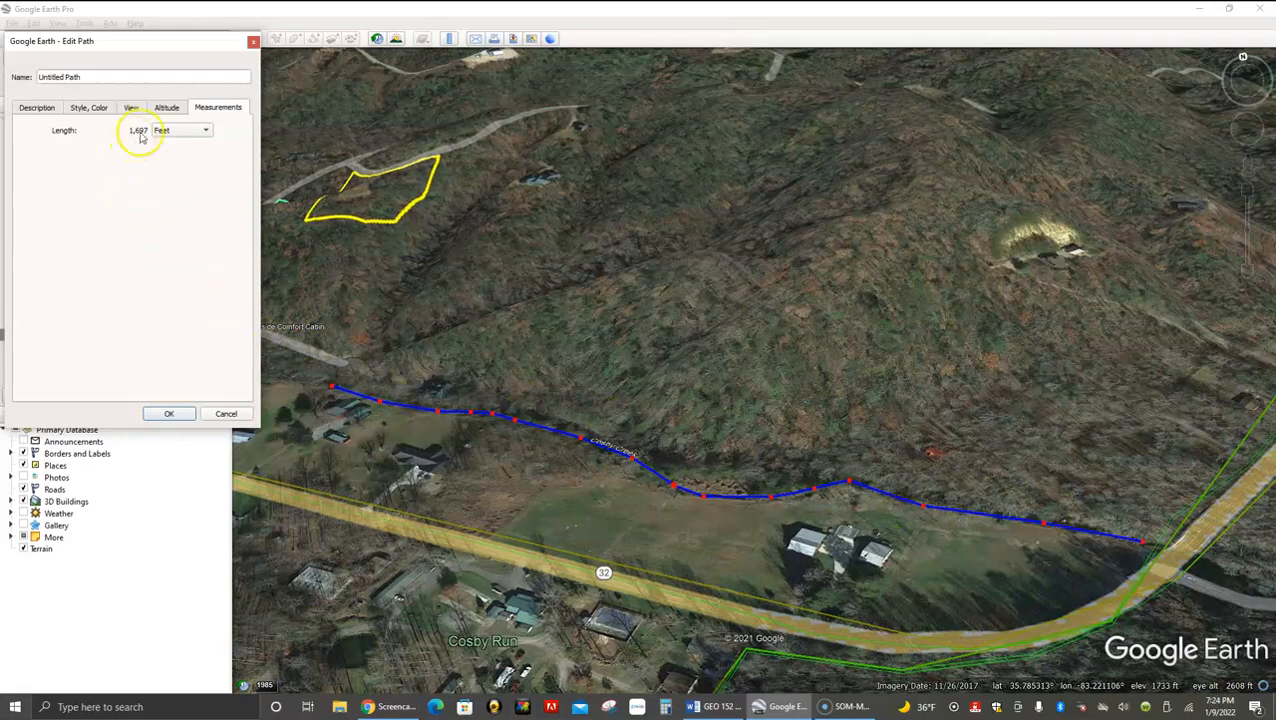
left_click(253, 41)
left_click(419, 240)
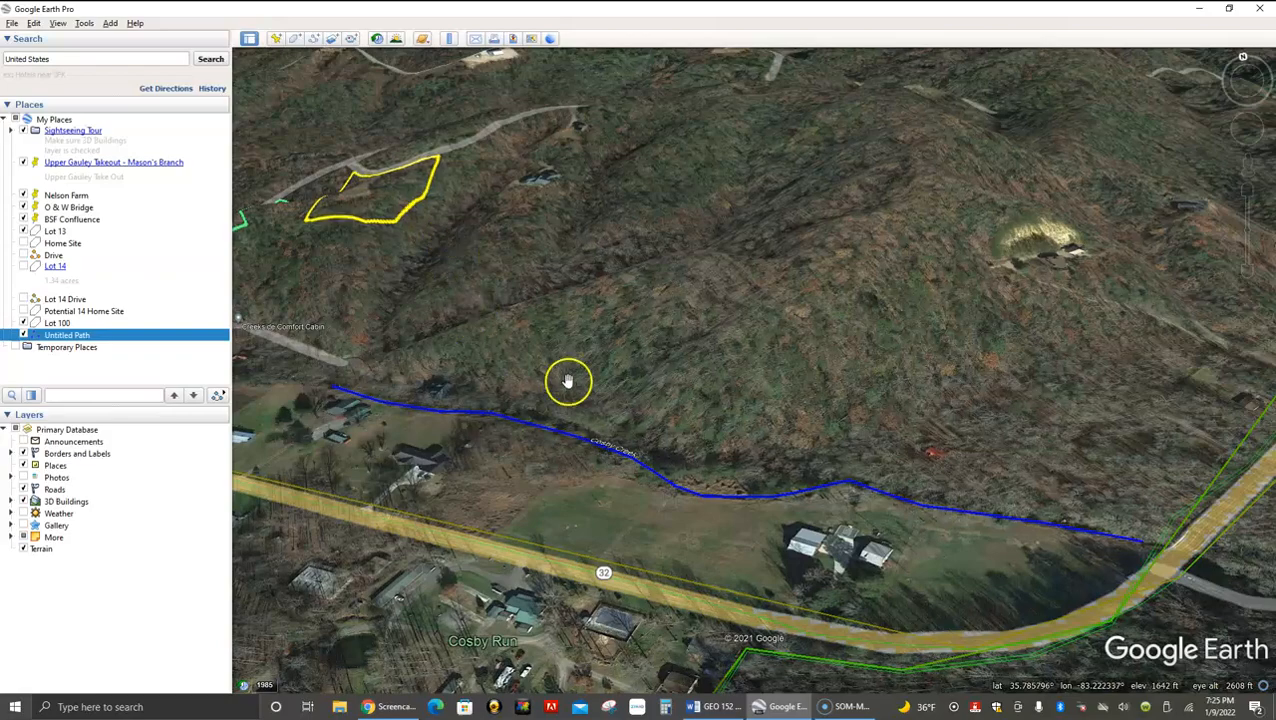
Step: Examine the wider region around the creek path, including Cosby and the trails to the south
scroll(570, 379, "down", 3)
scroll(567, 383, "down", 5)
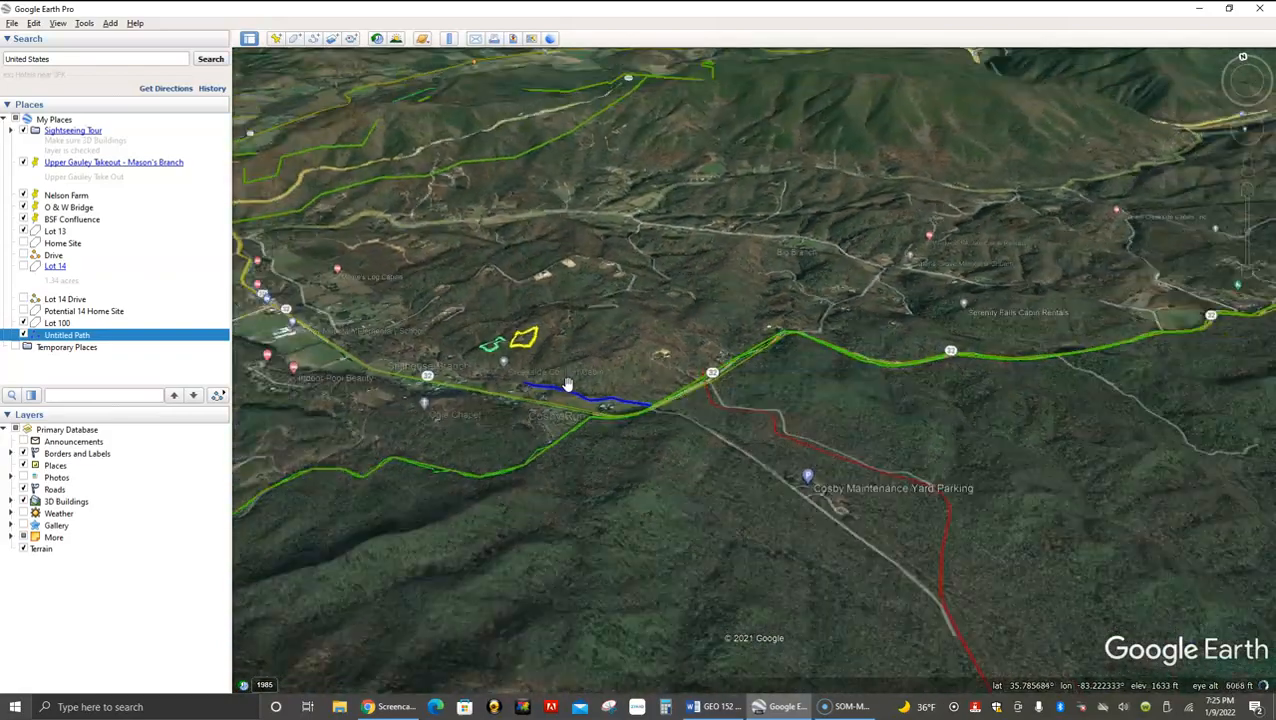
scroll(567, 383, "down", 5)
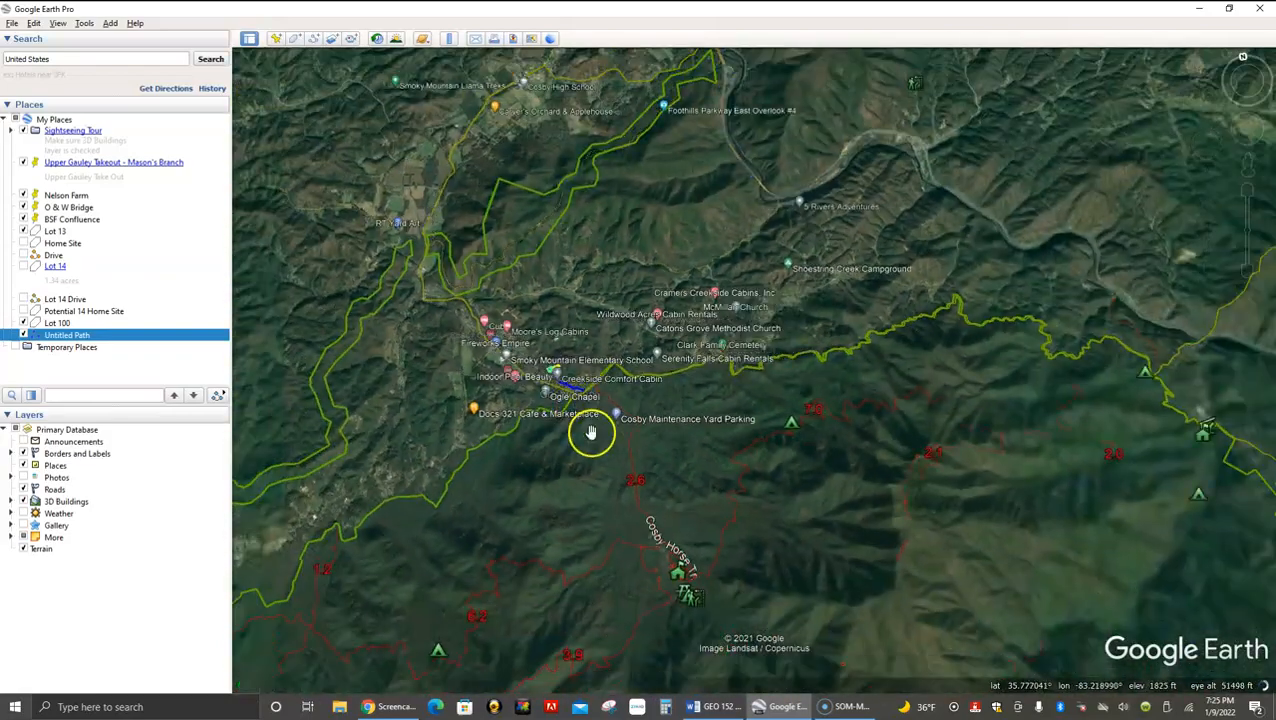